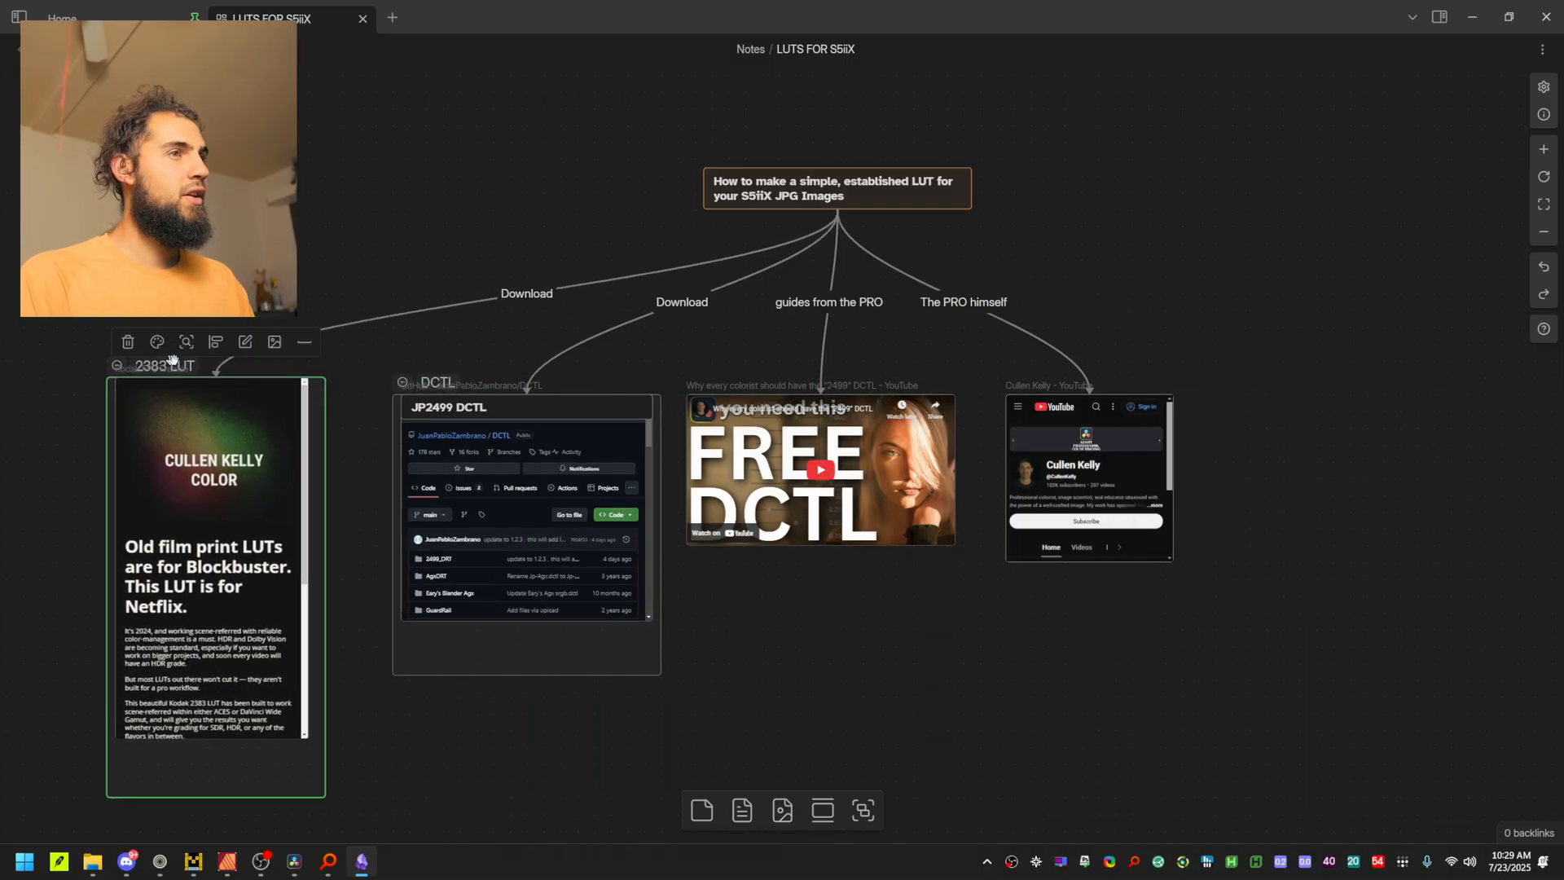
# Examine the JP2499 DCTL download card and its GitHub repository folders on the canvas.
pyautogui.moveTo(384, 390); pyautogui.dragTo(712, 396)
pyautogui.scroll(3, 717, 396)
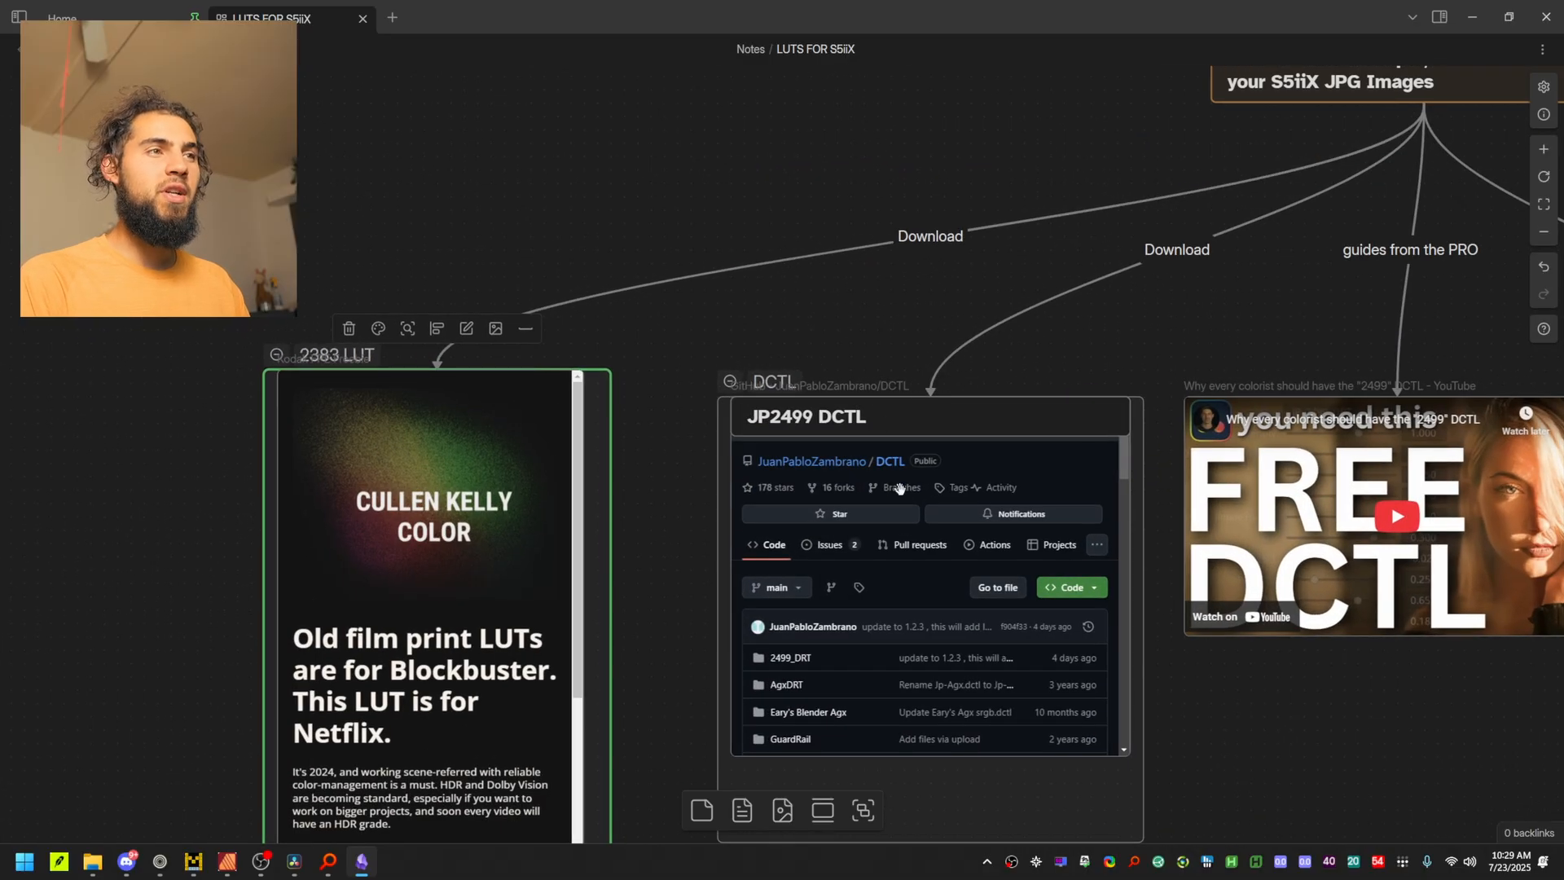
pyautogui.scroll(3, 933, 448)
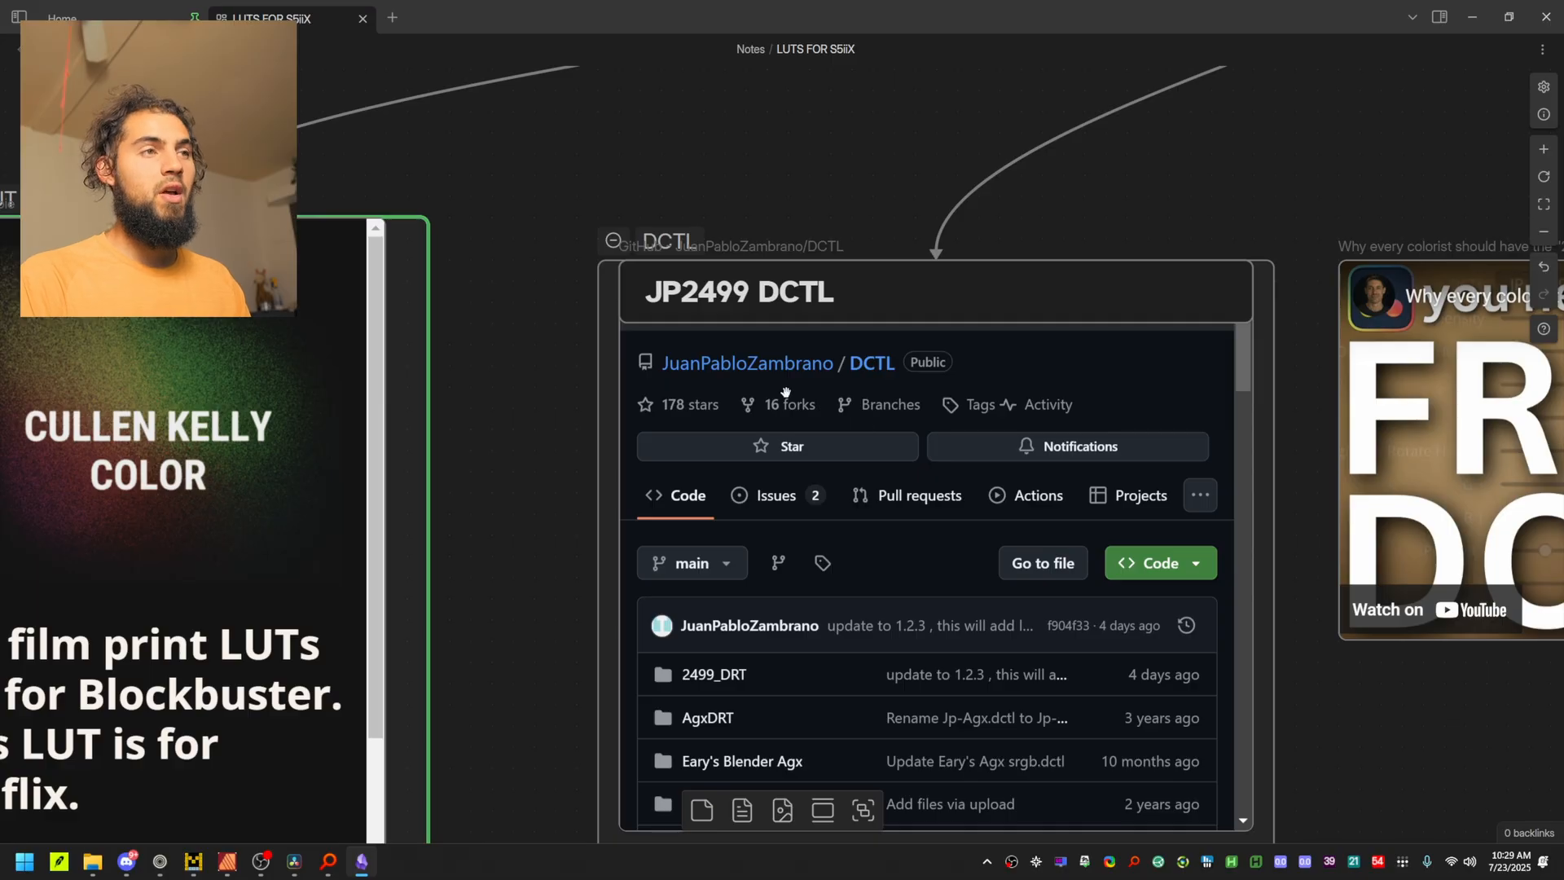
pyautogui.scroll(-3, 786, 393)
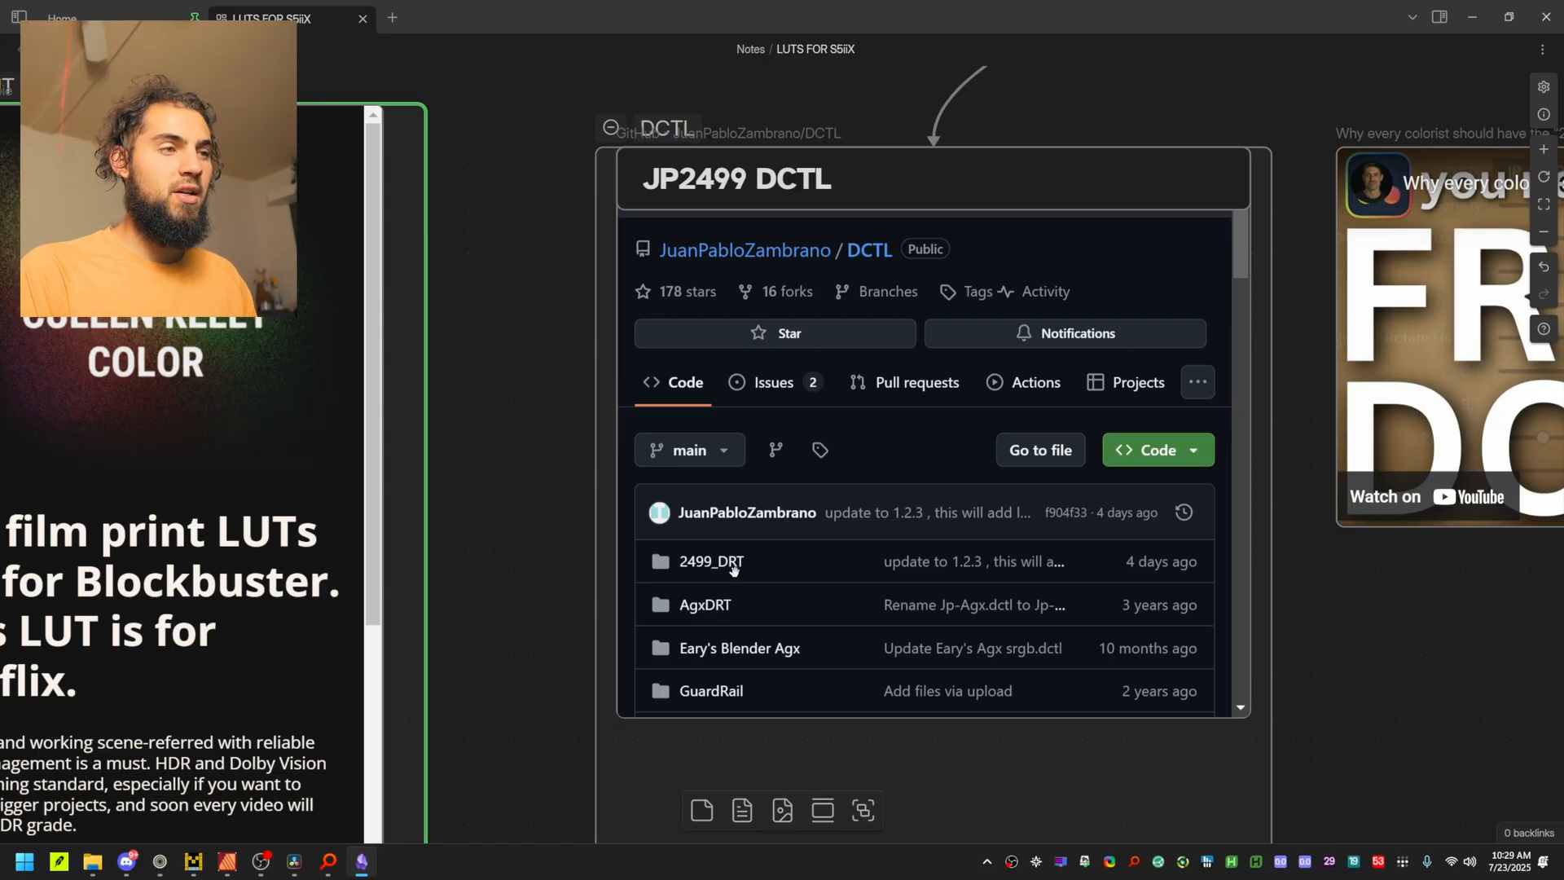
pyautogui.scroll(-2, 746, 566)
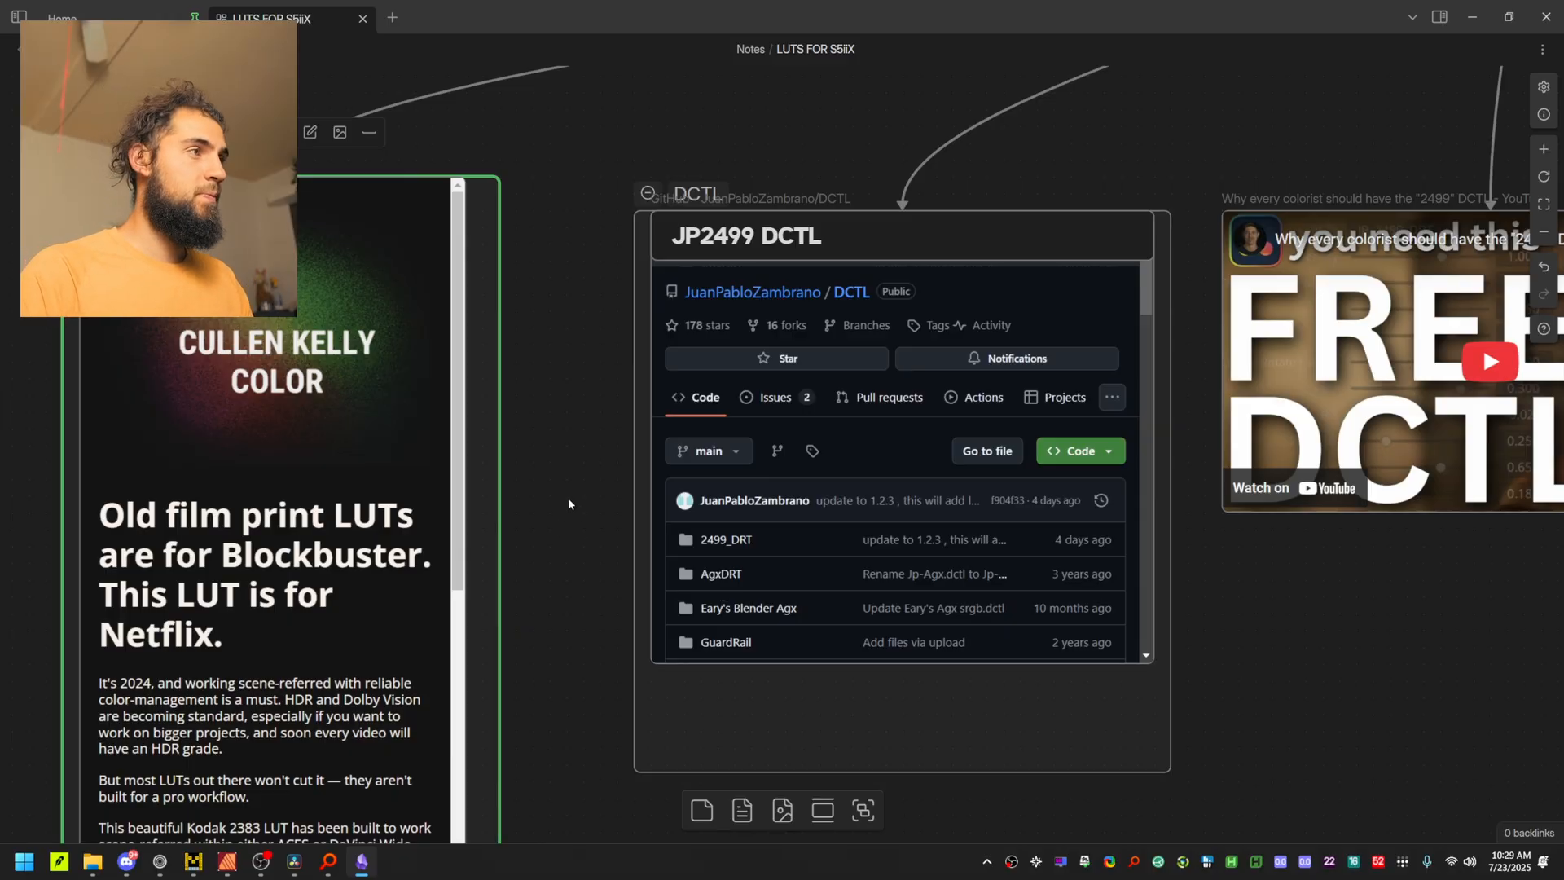
# Read the Kodak 2383 LUT download page on the canvas, highlighting the LUT name and the DaVinci mention.
pyautogui.moveTo(568, 504); pyautogui.dragTo(990, 482)
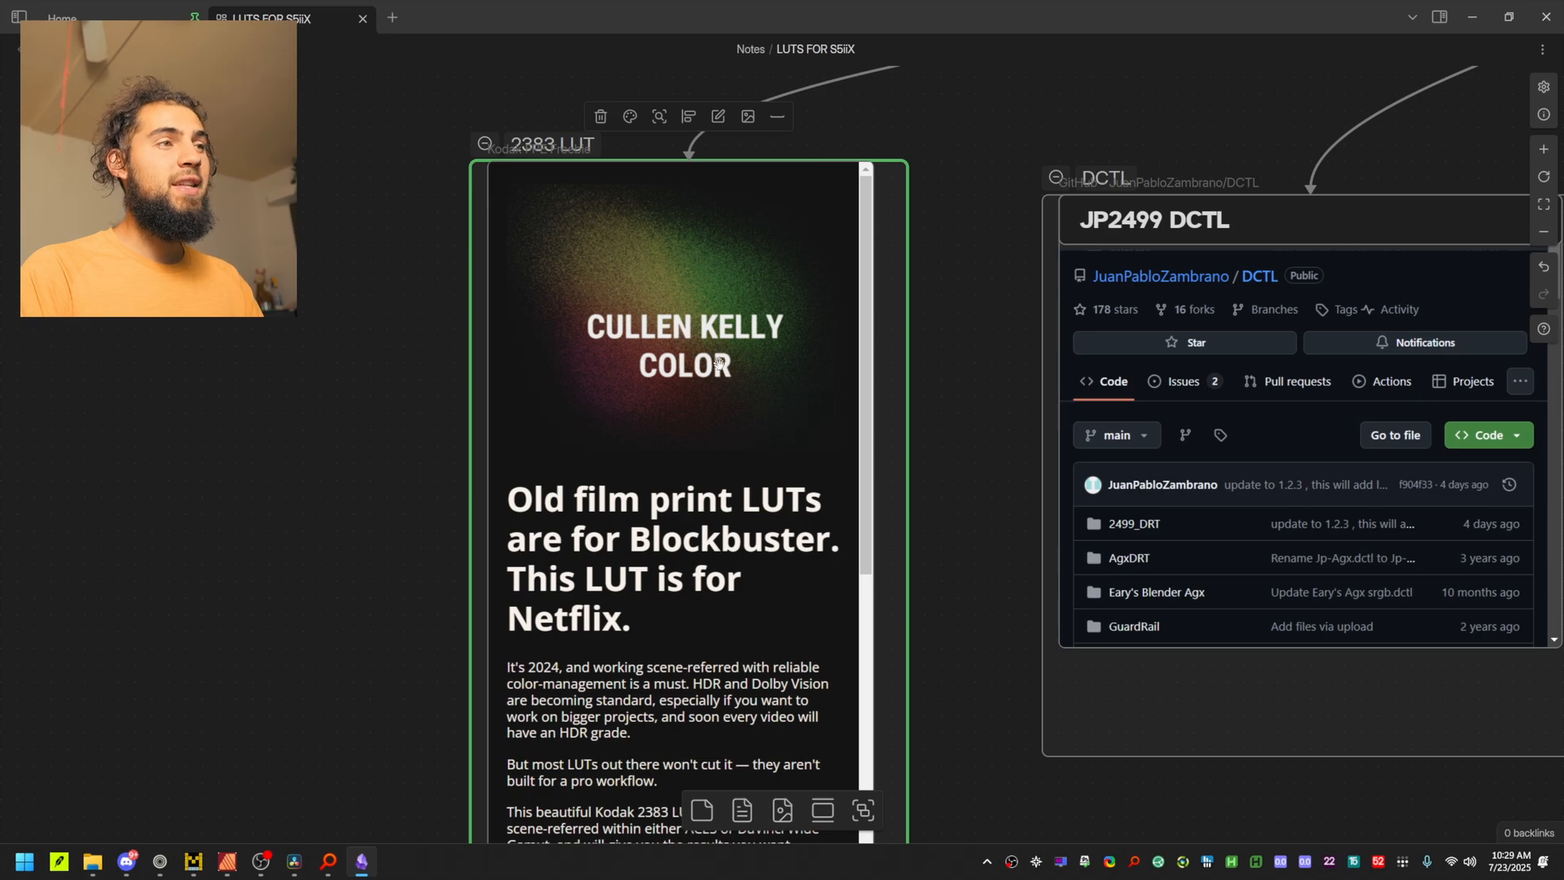
pyautogui.scroll(-2, 733, 465)
pyautogui.scroll(2, 733, 465)
pyautogui.scroll(-1, 734, 465)
pyautogui.click(735, 455)
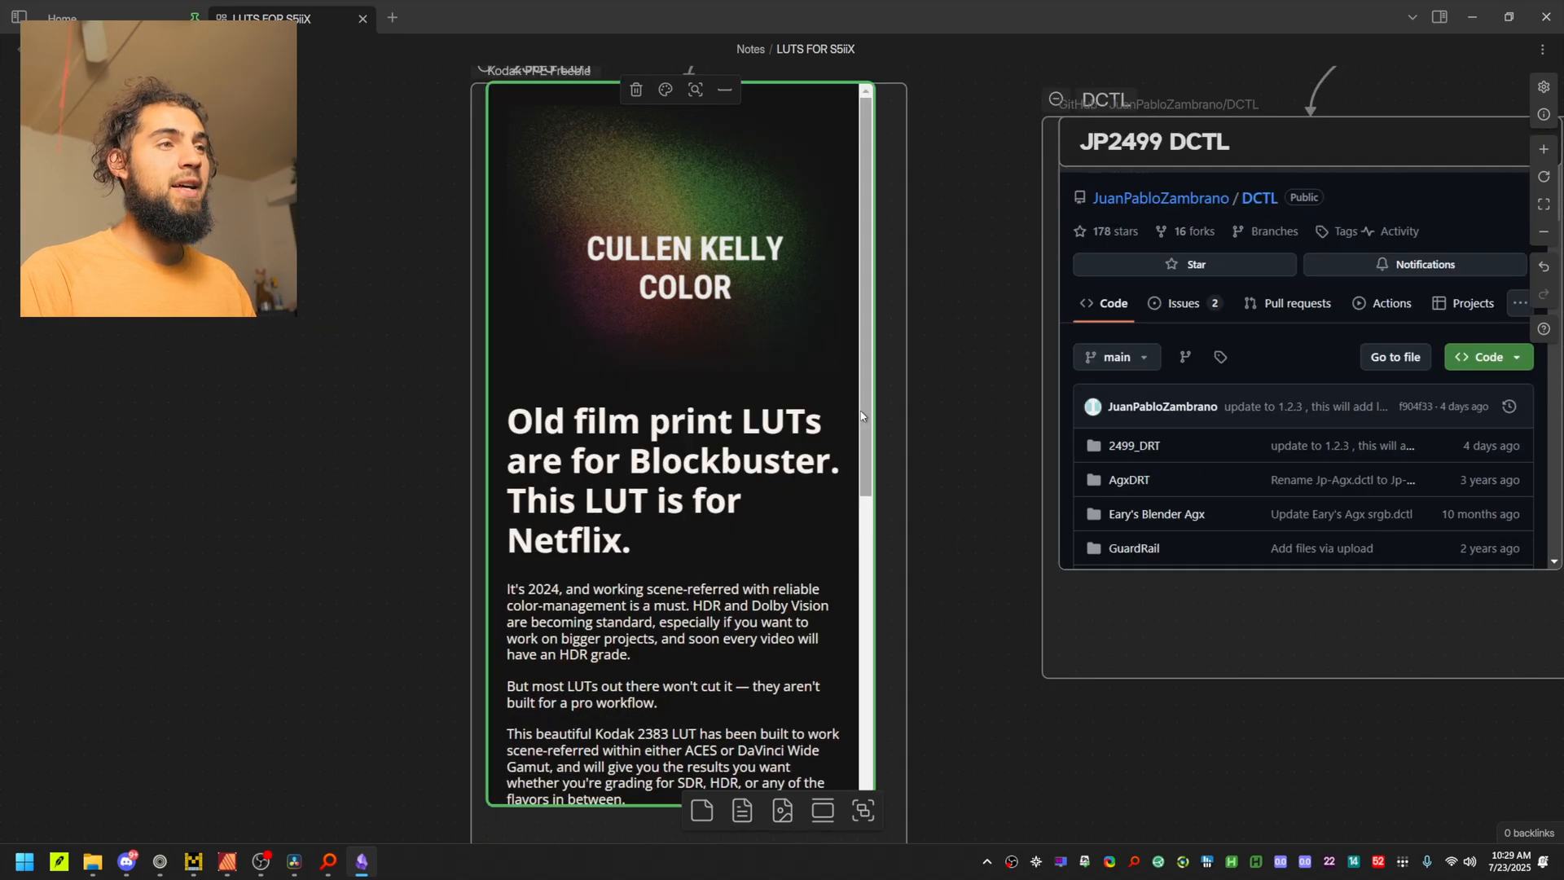
pyautogui.scroll(-4, 861, 416)
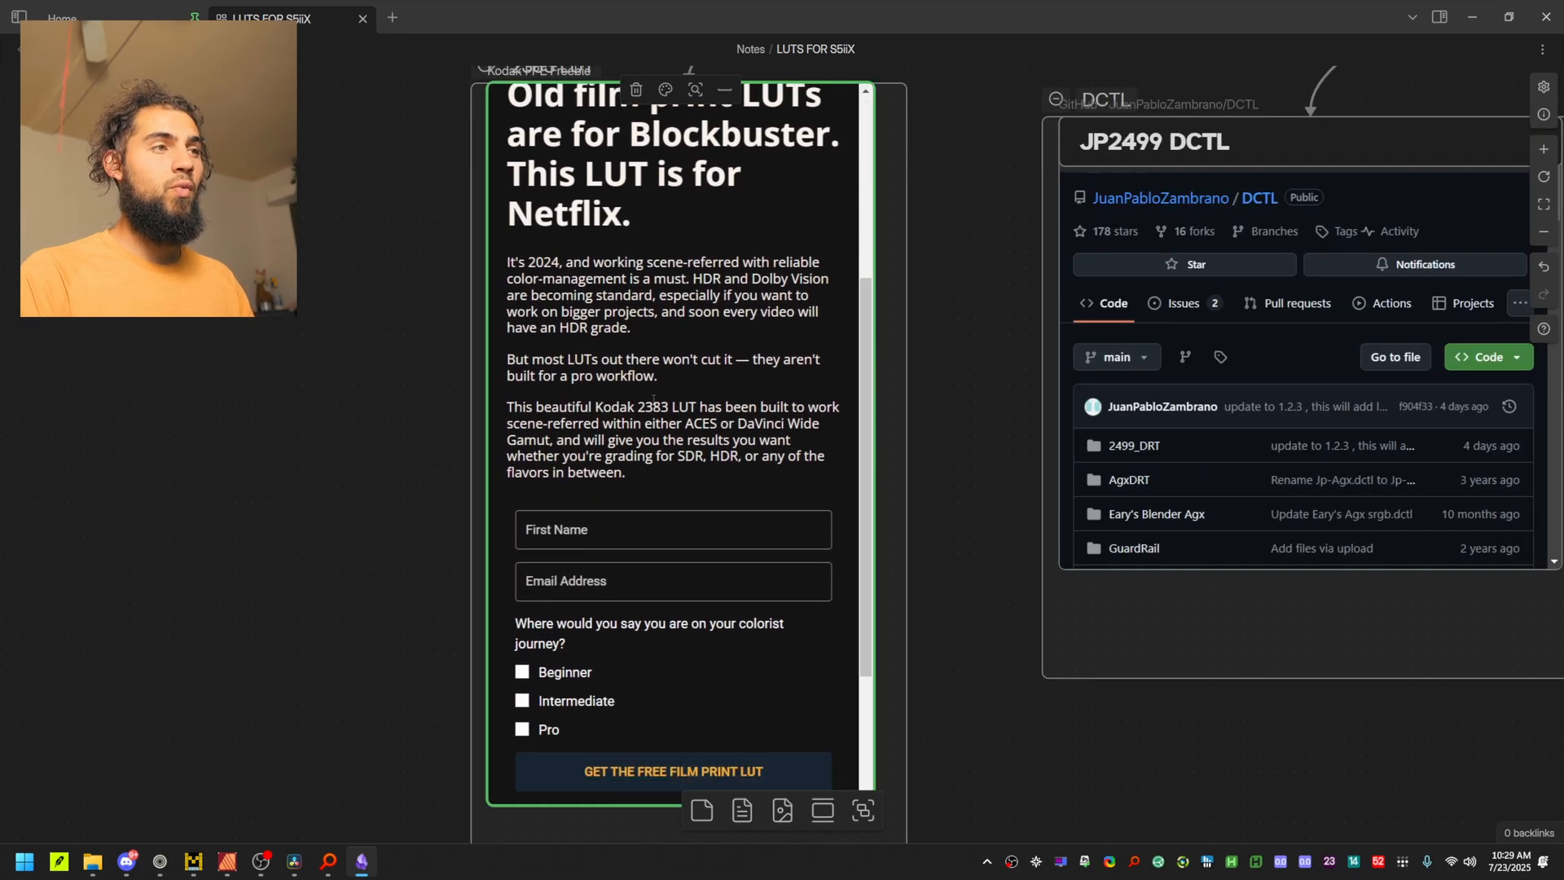
pyautogui.moveTo(596, 406); pyautogui.dragTo(669, 407)
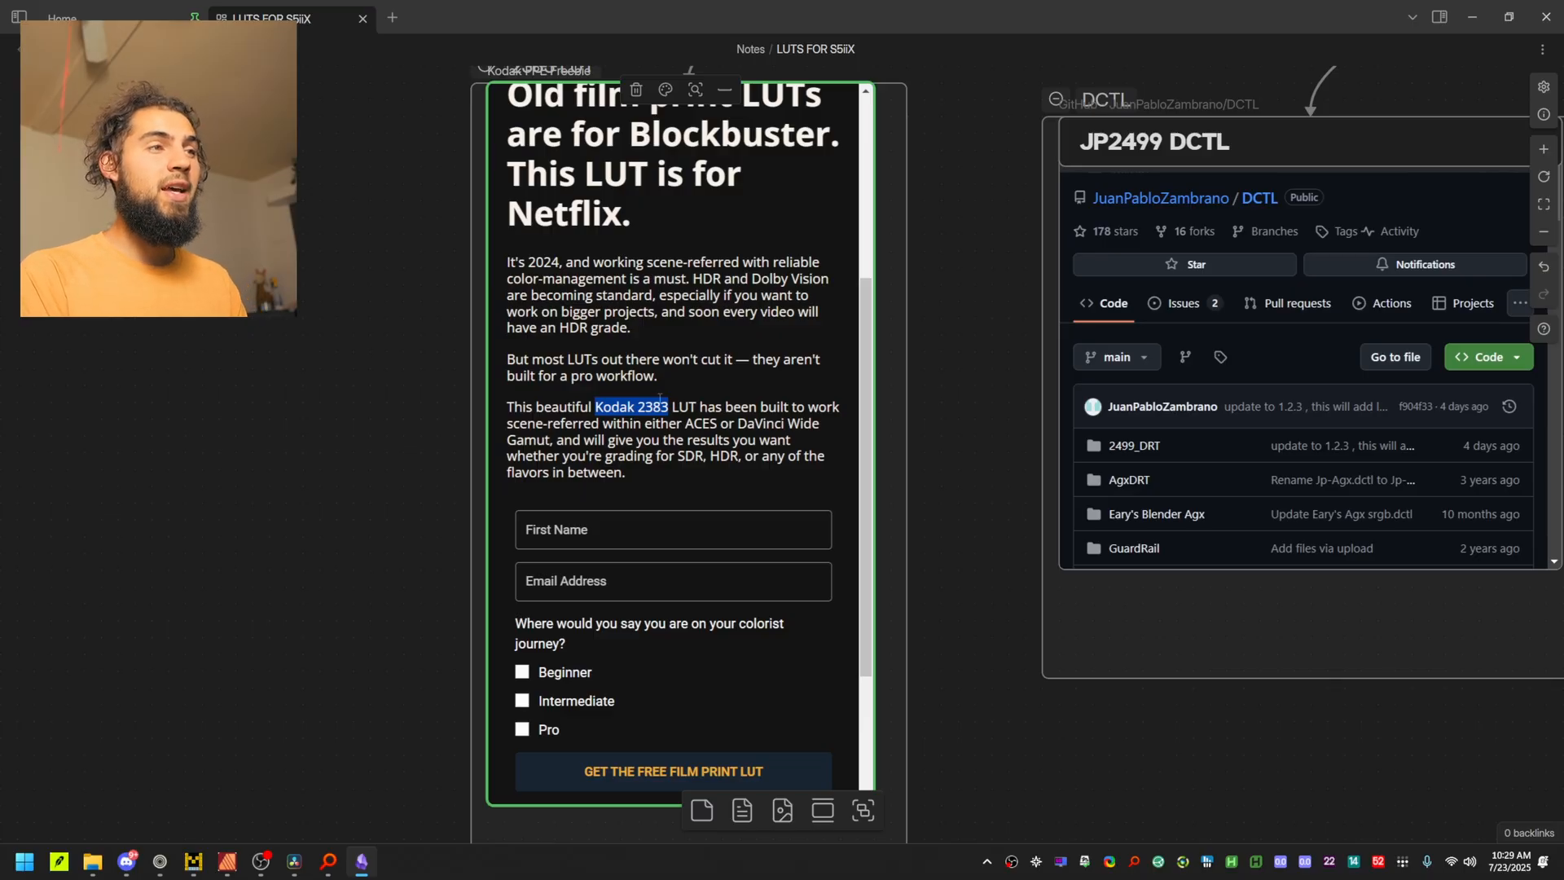
pyautogui.moveTo(747, 424); pyautogui.dragTo(787, 424)
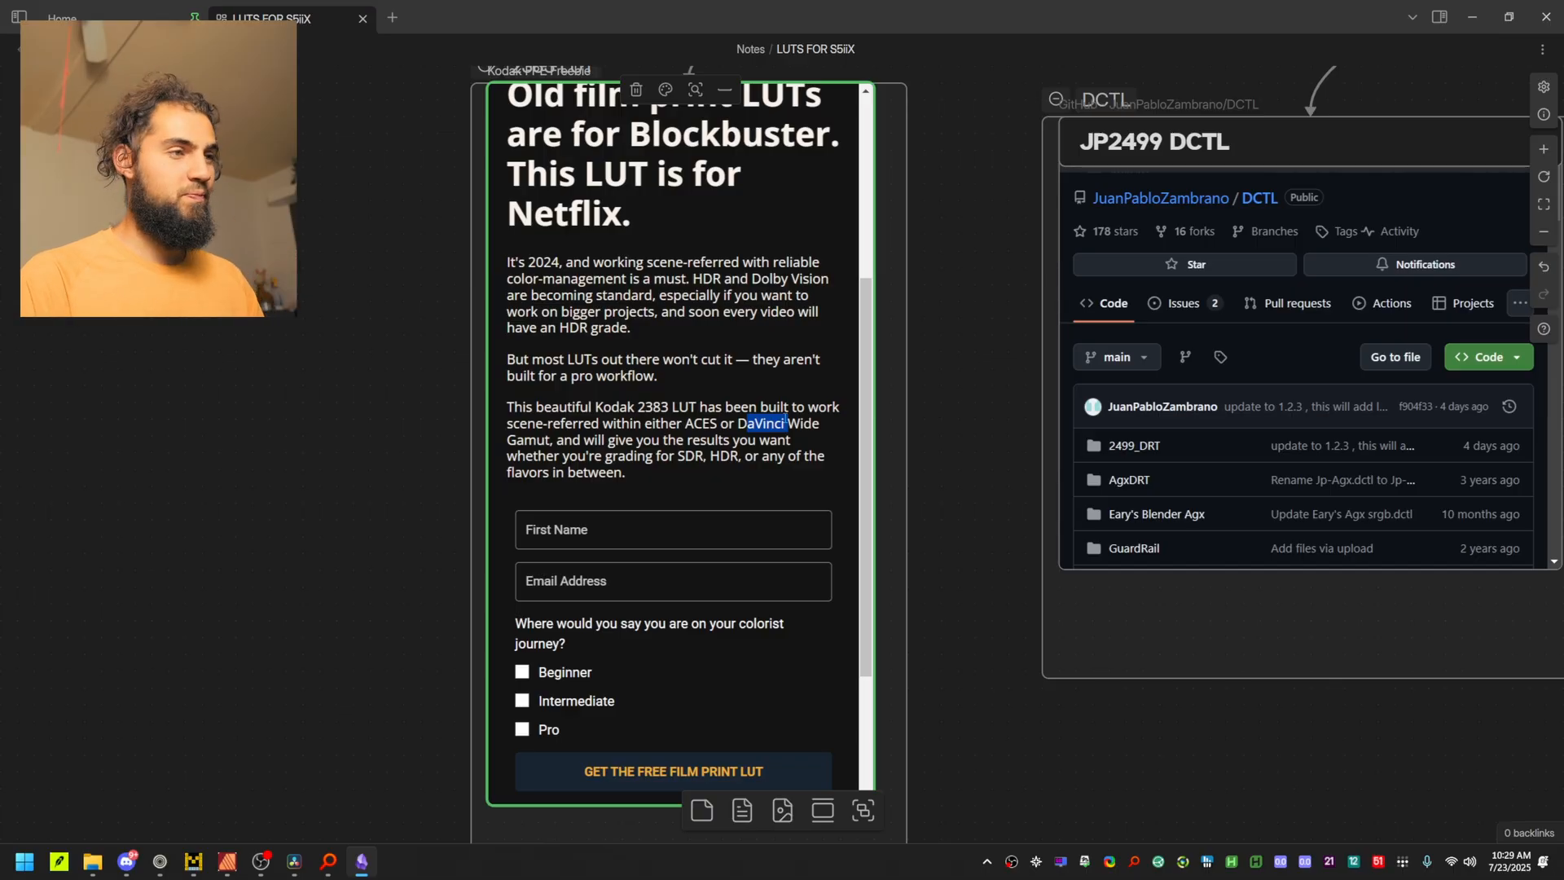
# Look over the canvas cards for the "2499" DCTL guide video and the colorist's YouTube channel.
pyautogui.scroll(-3, 1019, 343)
pyautogui.moveTo(1216, 326); pyautogui.dragTo(503, 419)
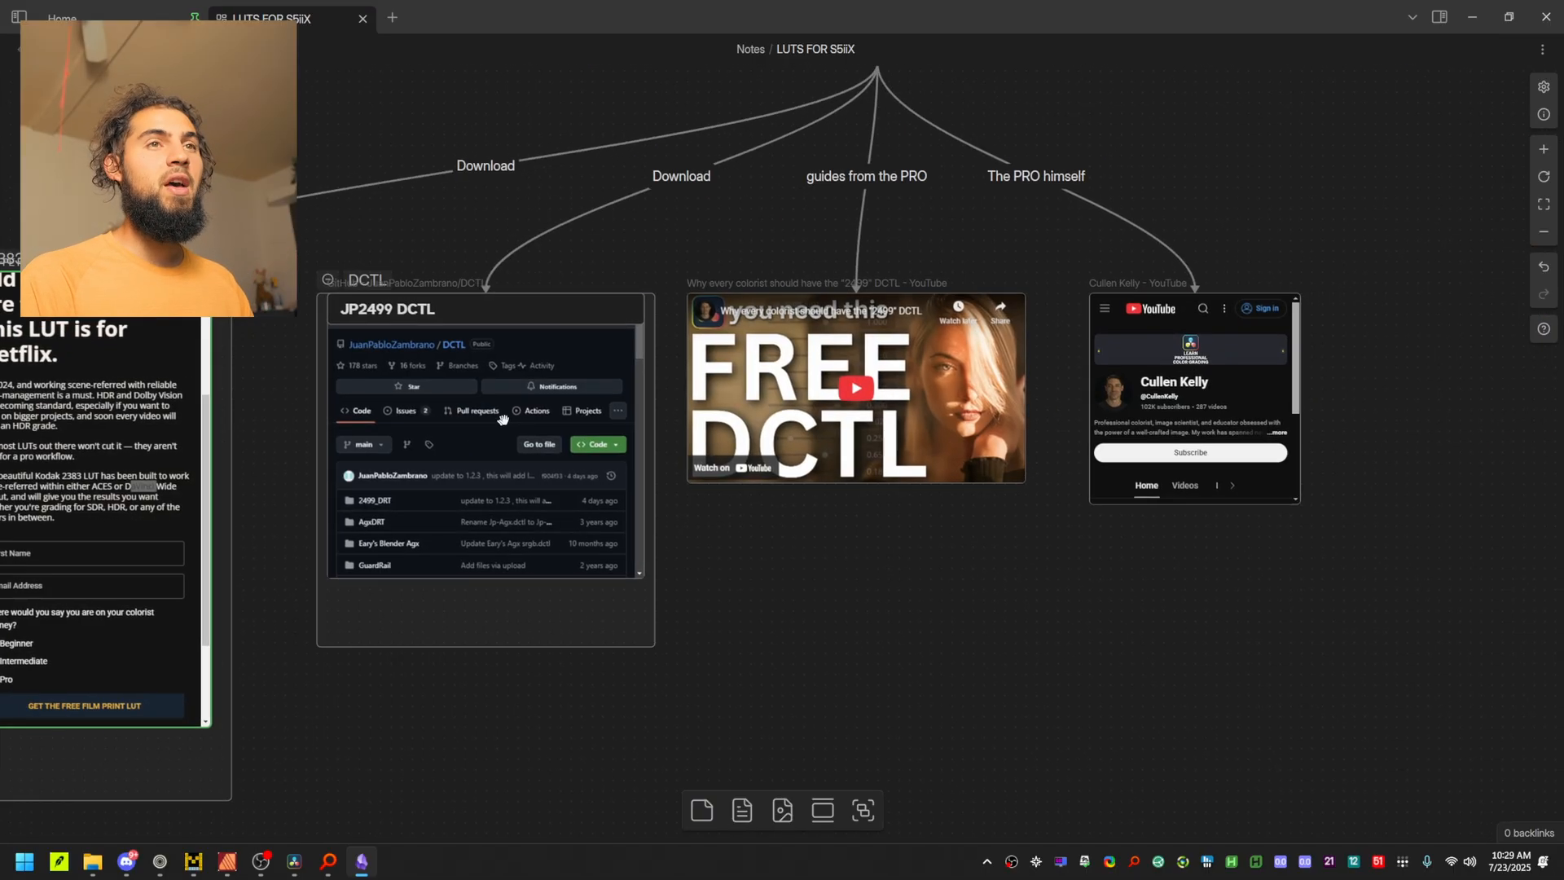
pyautogui.scroll(6, 1226, 359)
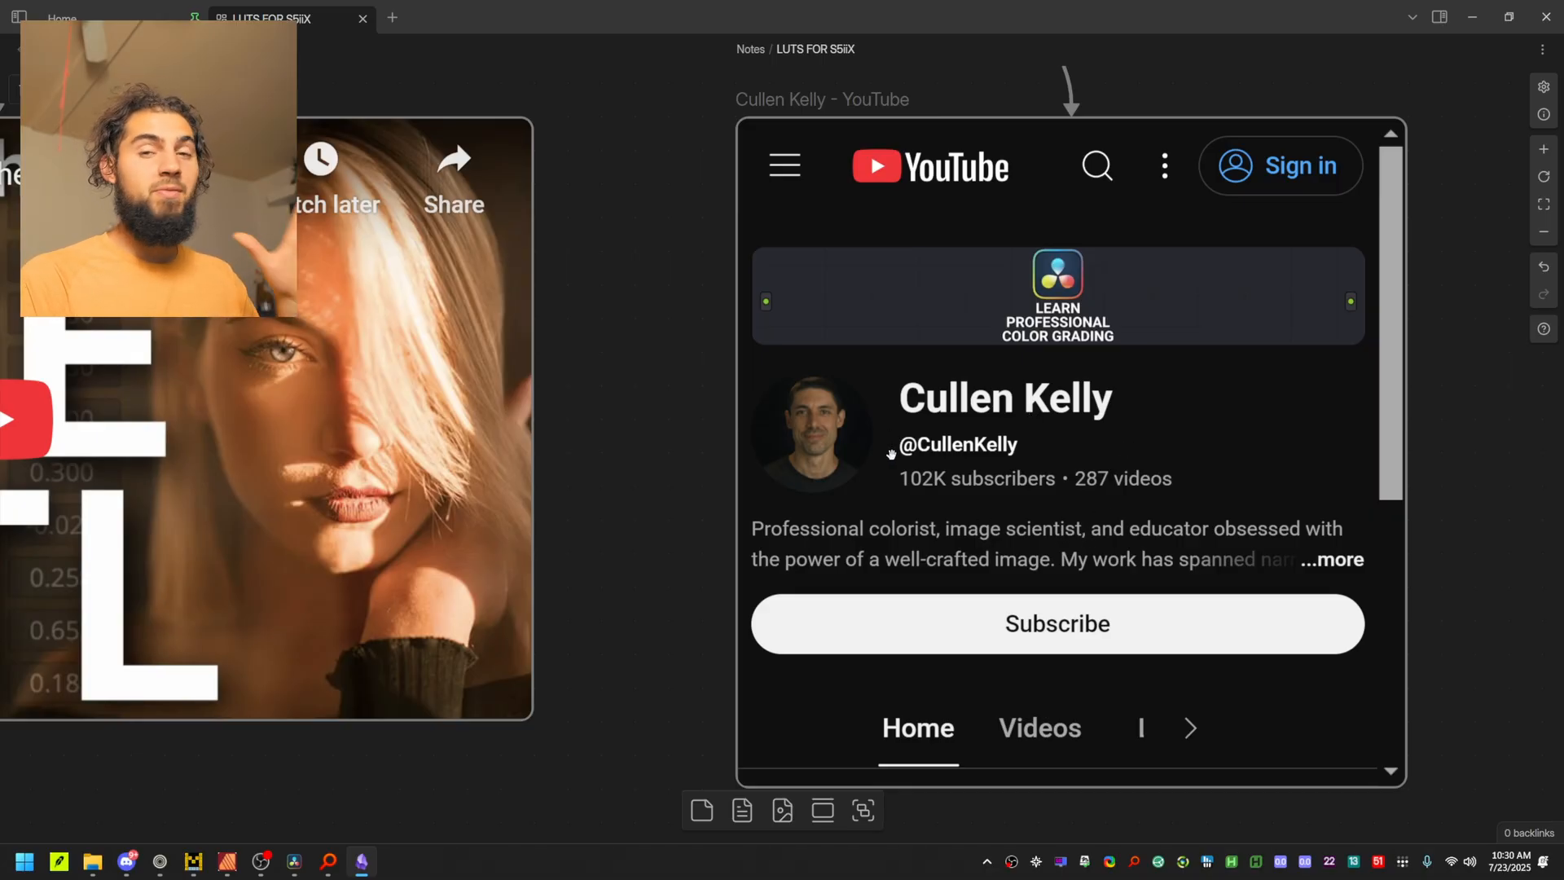
pyautogui.moveTo(897, 448); pyautogui.dragTo(1440, 442)
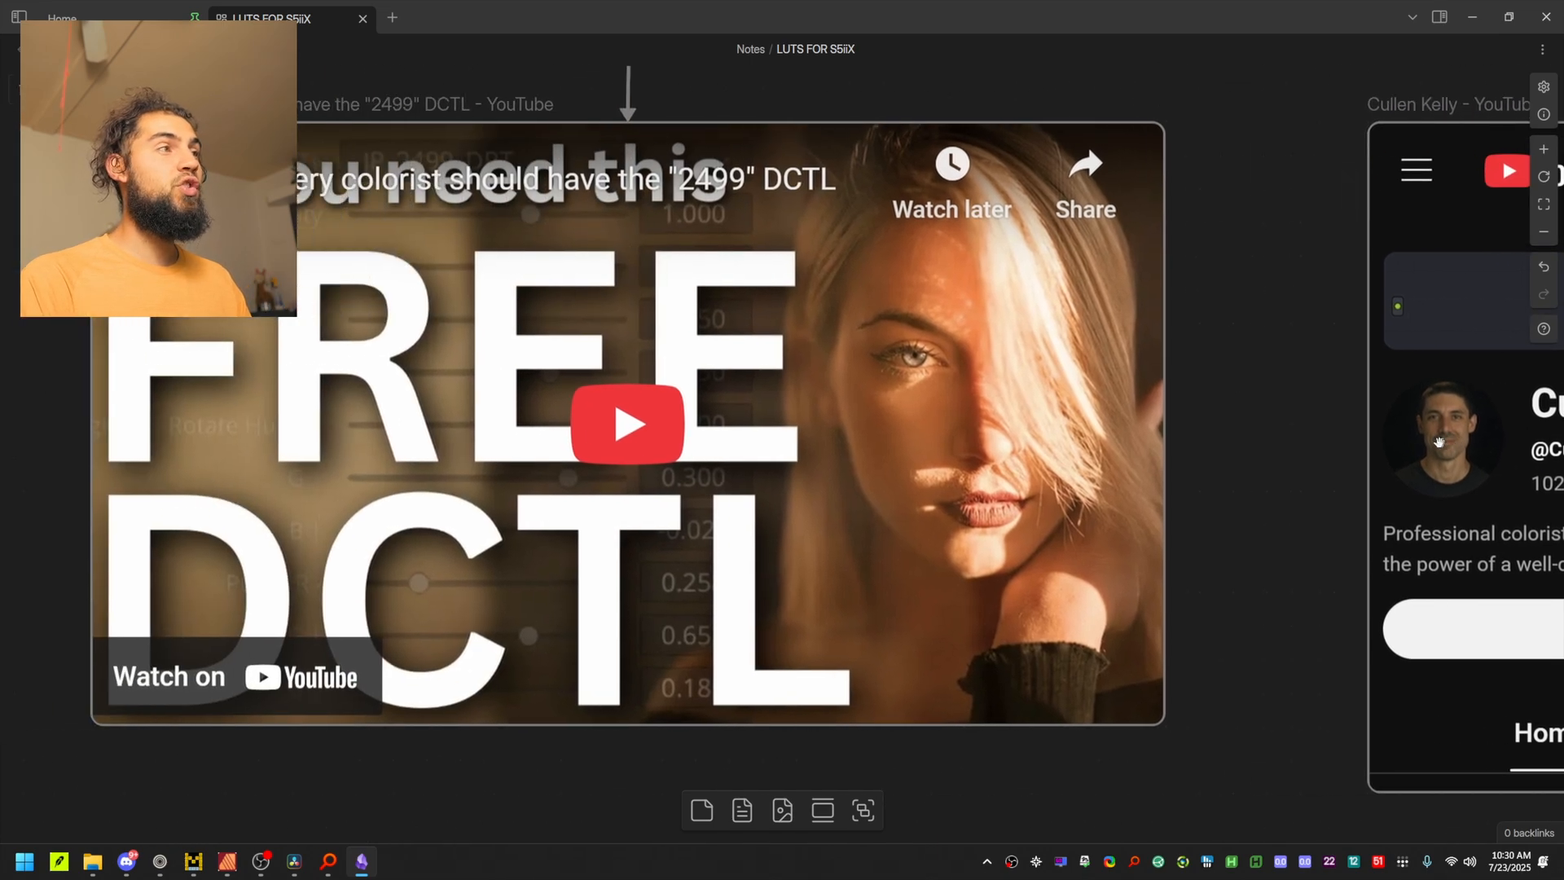
pyautogui.scroll(-1, 854, 317)
pyautogui.scroll(-1, 852, 316)
pyautogui.scroll(2, 578, 308)
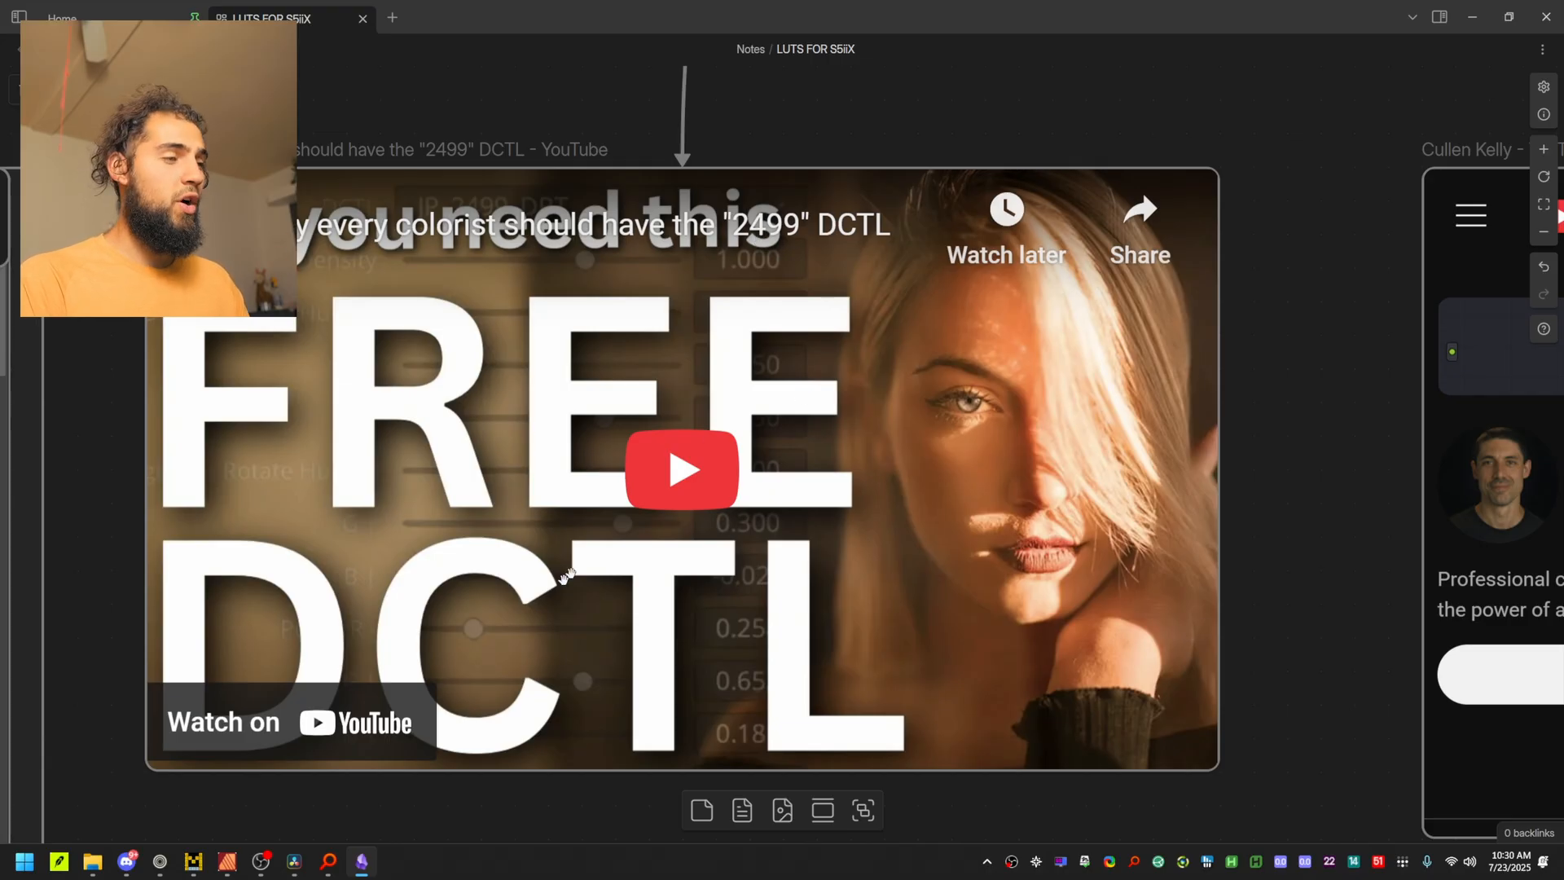
# Switch to DaVinci Resolve, bypass all grades, and open the P1156601.JPG clip on the Color page.
pyautogui.click(295, 860)
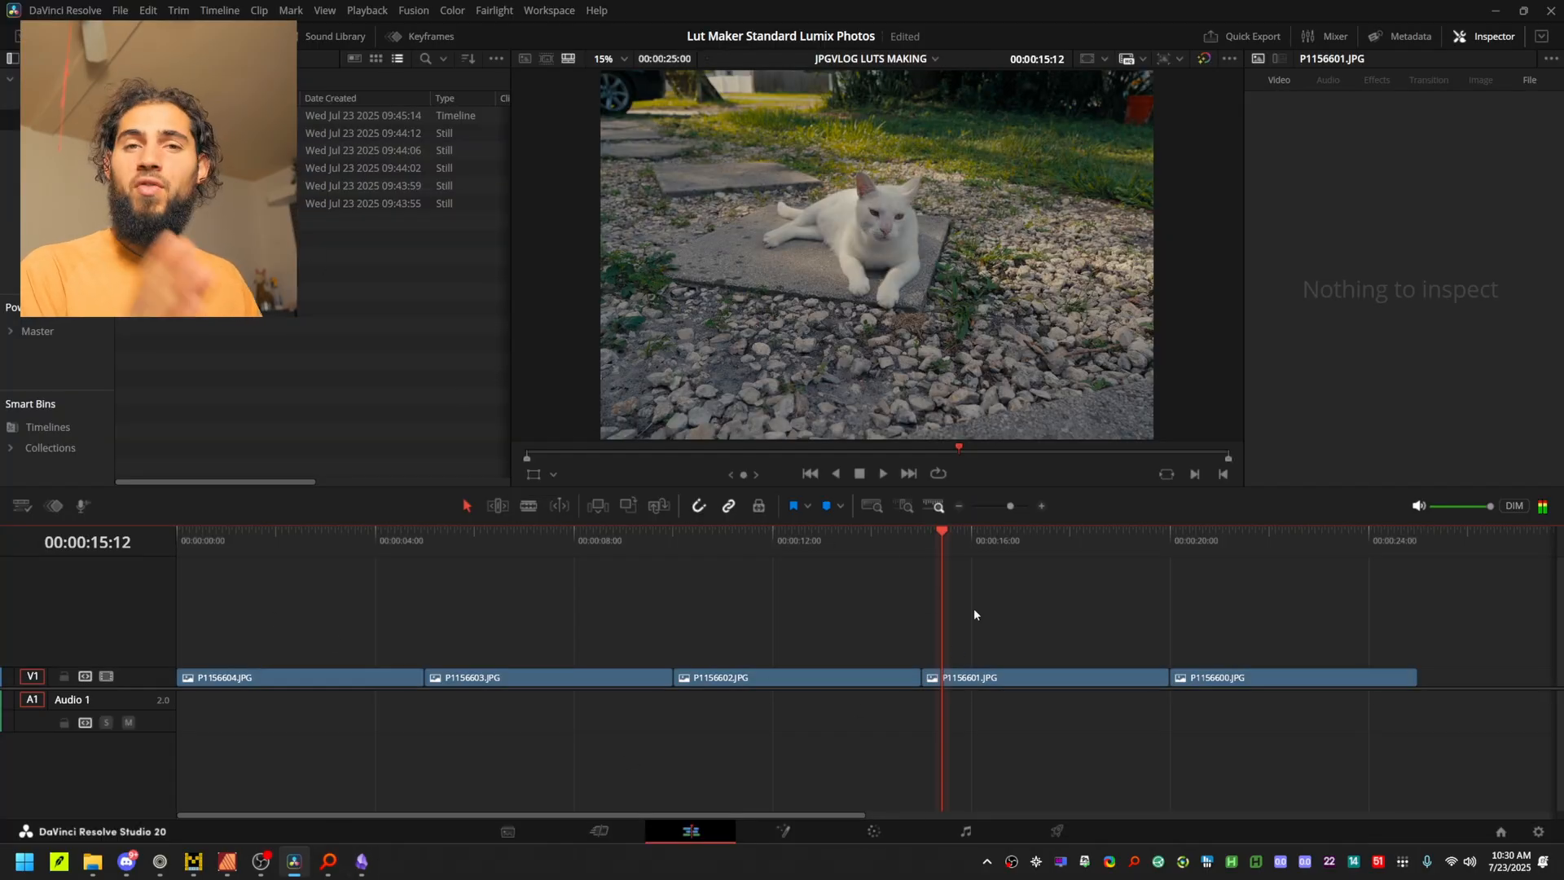
pyautogui.hotkey('shift', 'd')
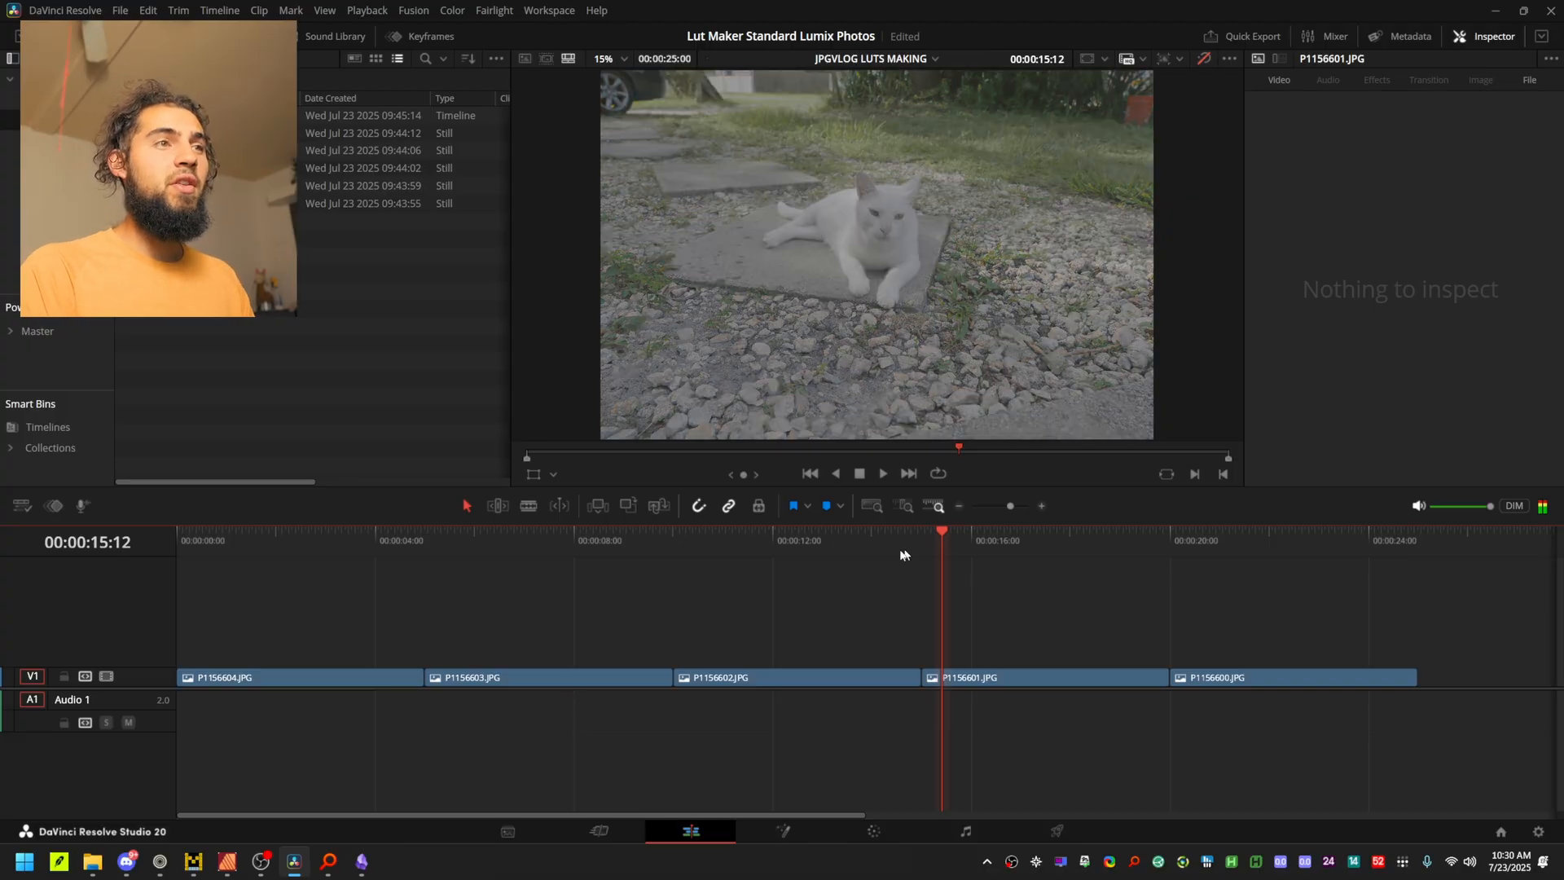
pyautogui.moveTo(796, 540); pyautogui.dragTo(1059, 577)
pyautogui.click(868, 839)
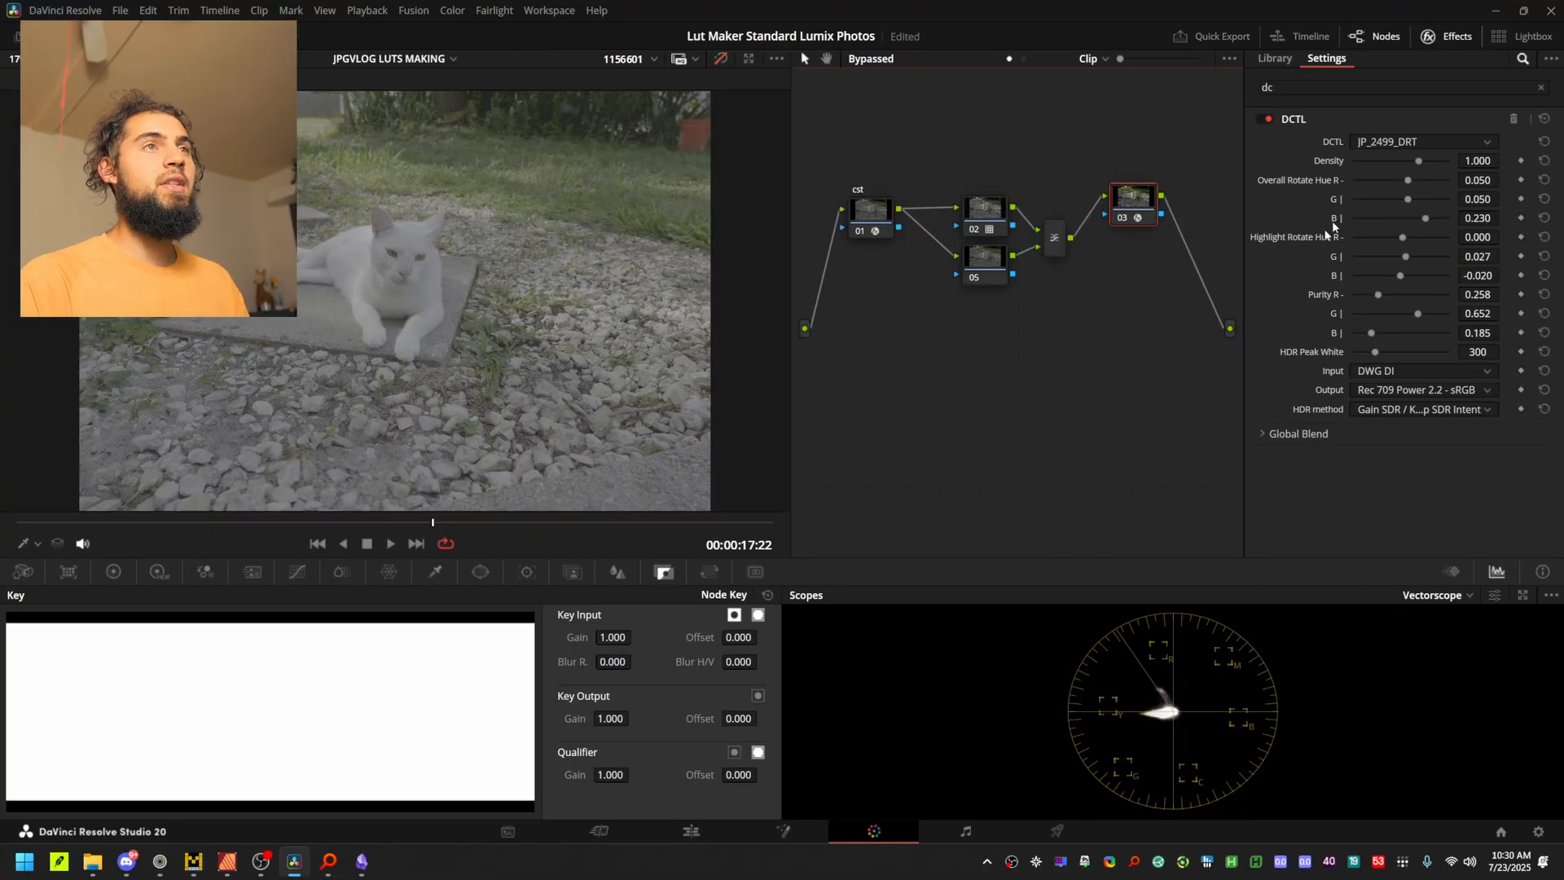
# Replace all of the clip's existing nodes with a single new serial node.
pyautogui.moveTo(851, 411); pyautogui.dragTo(1249, 109)
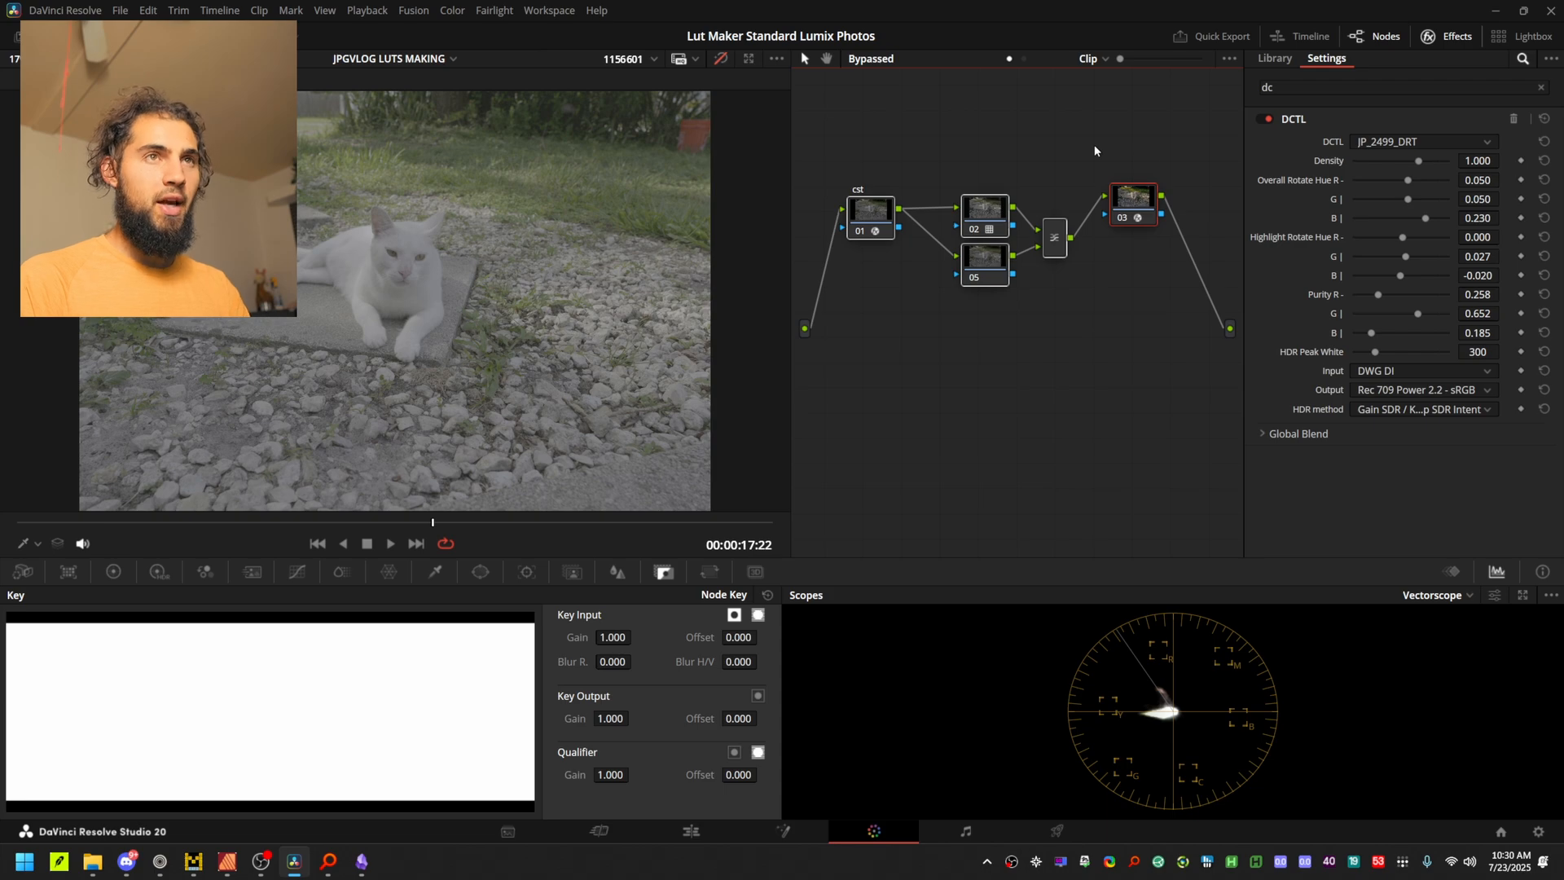
pyautogui.press('Delete')
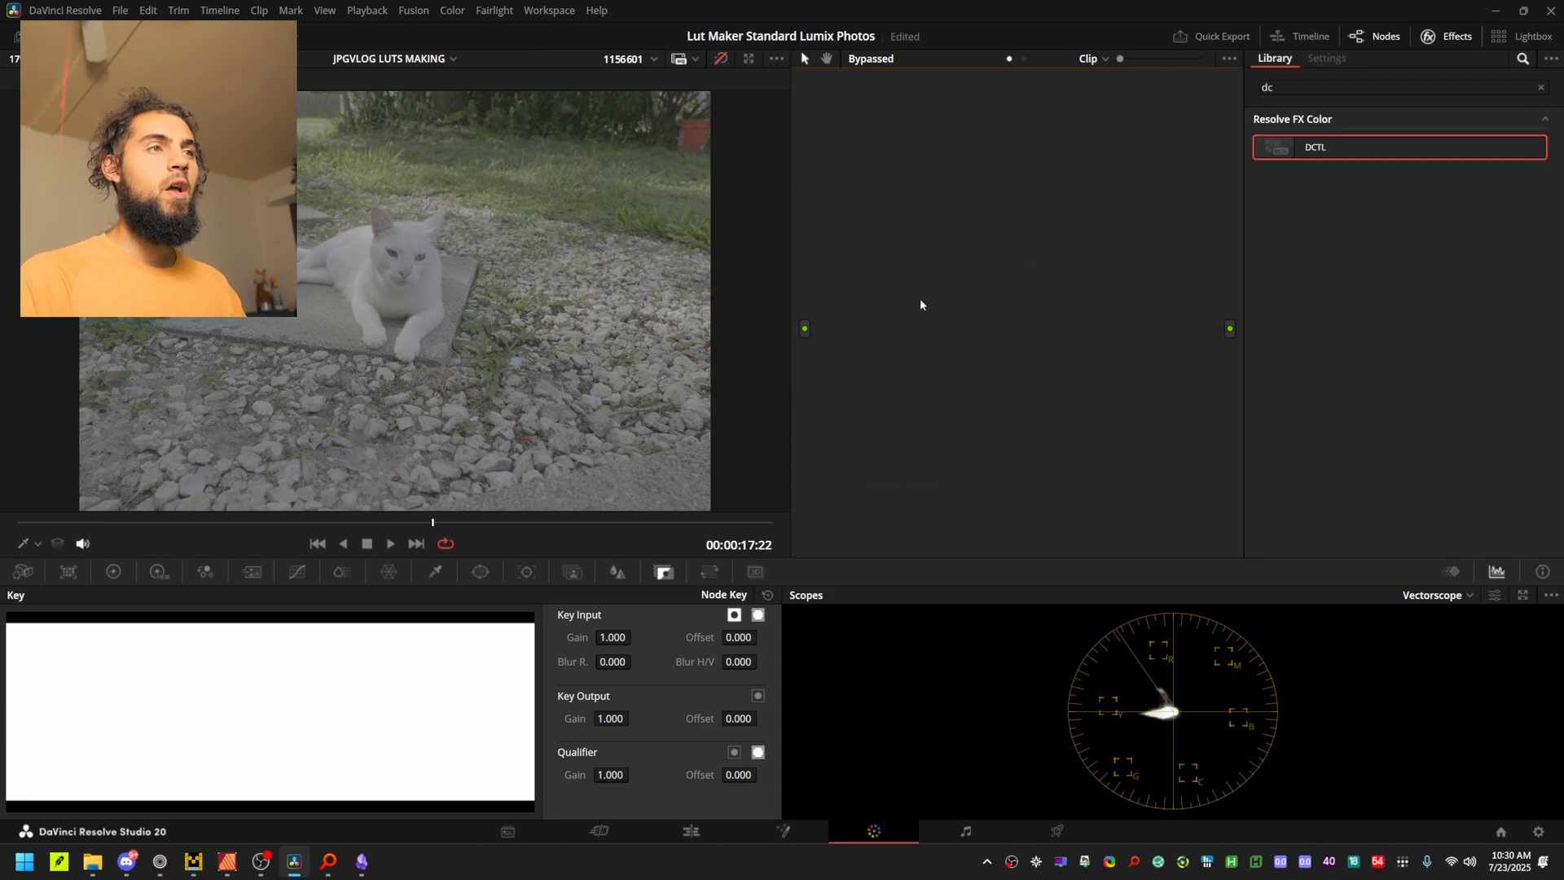
pyautogui.hotkey('alt', 's')
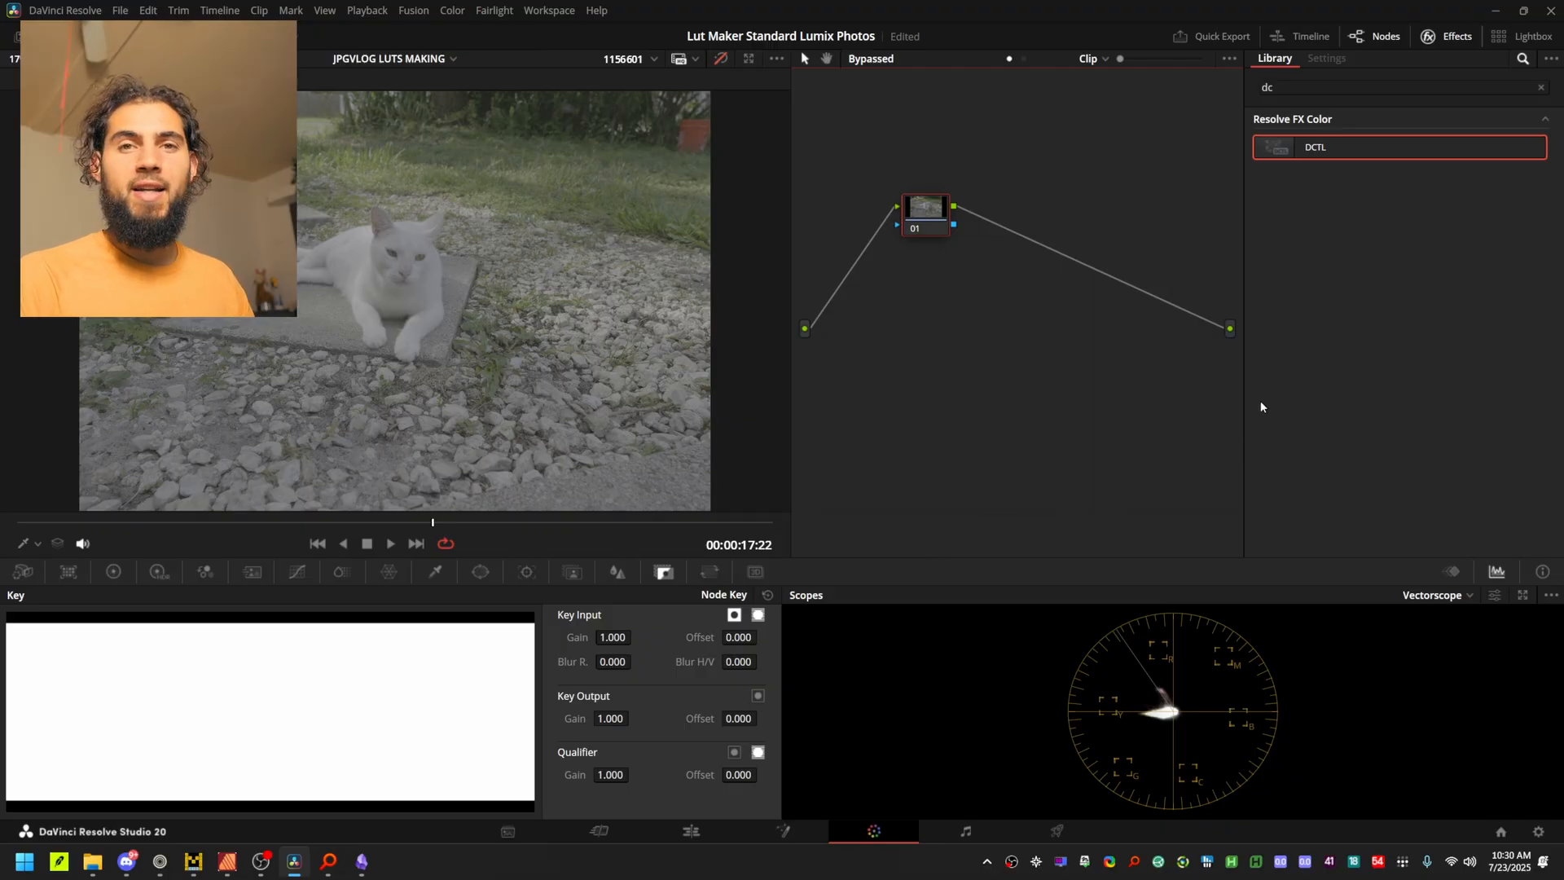
# Apply a DCTL effect set to RGB Chips to node 01 and turn off the grade bypass.
pyautogui.moveTo(1303, 147); pyautogui.dragTo(905, 209)
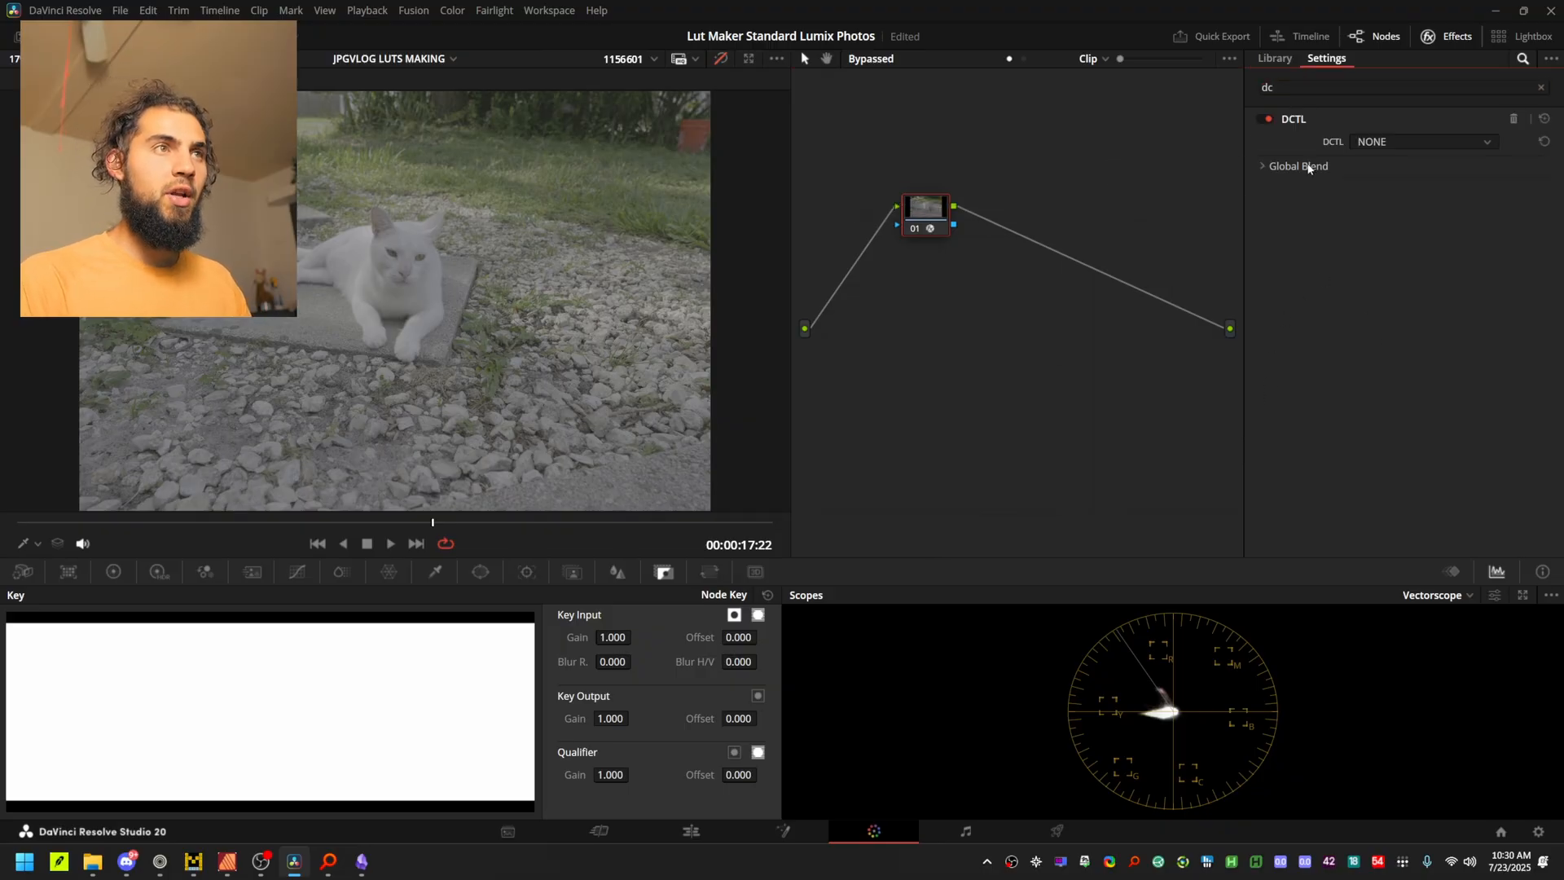
pyautogui.click(1385, 142)
pyautogui.click(1385, 279)
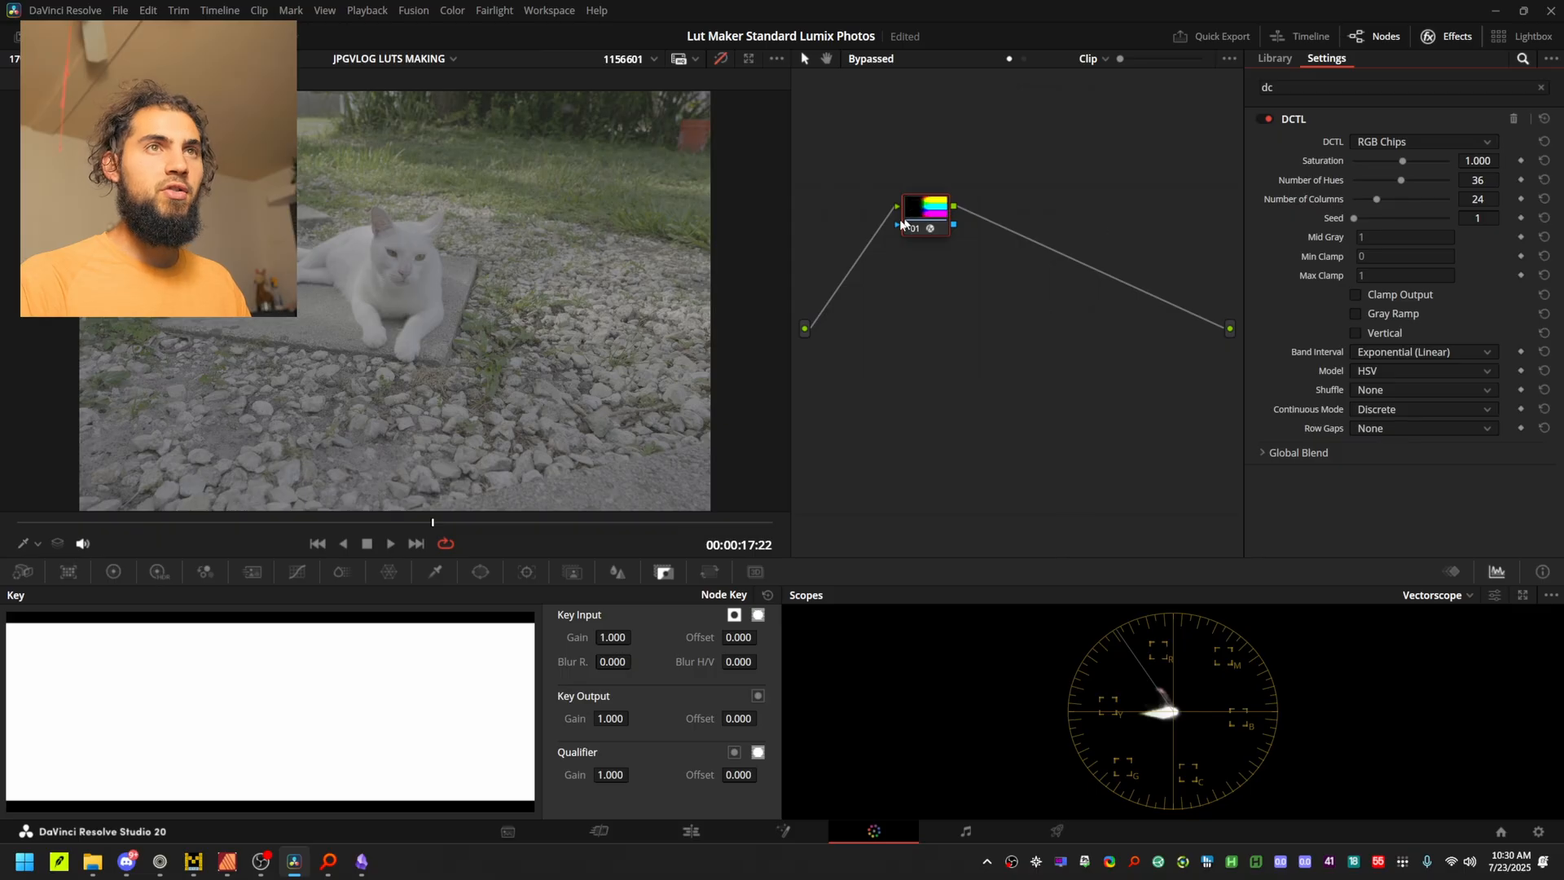
pyautogui.hotkey('shift', 'd')
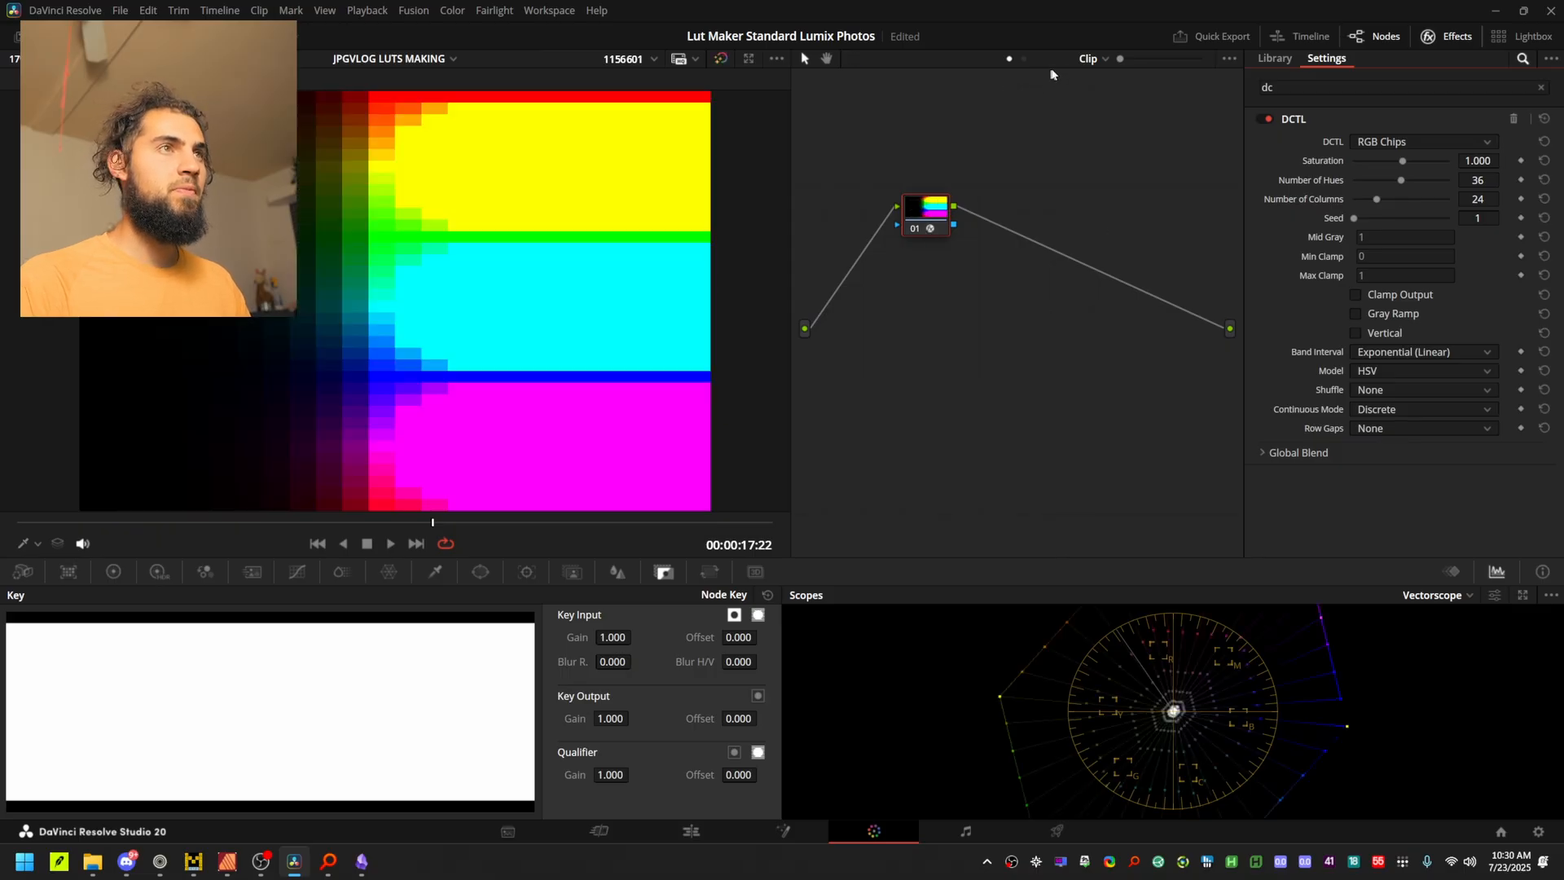
# Reset all grades and nodes at timeline level and return to the clip's node graph.
pyautogui.click(1024, 59)
pyautogui.rightClick(908, 162)
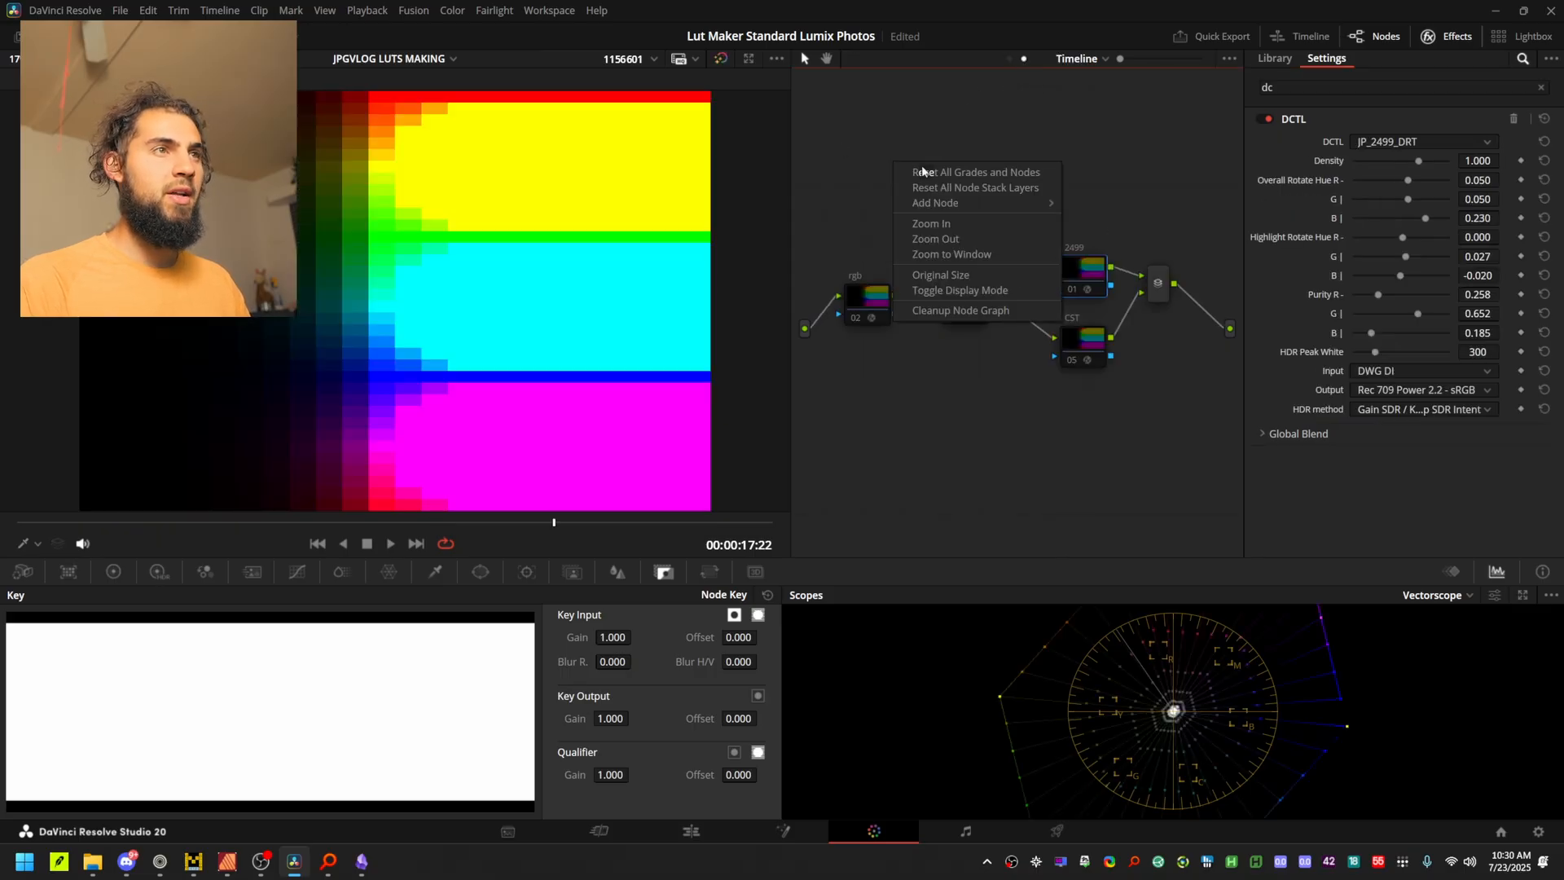
pyautogui.click(923, 171)
pyautogui.click(1009, 59)
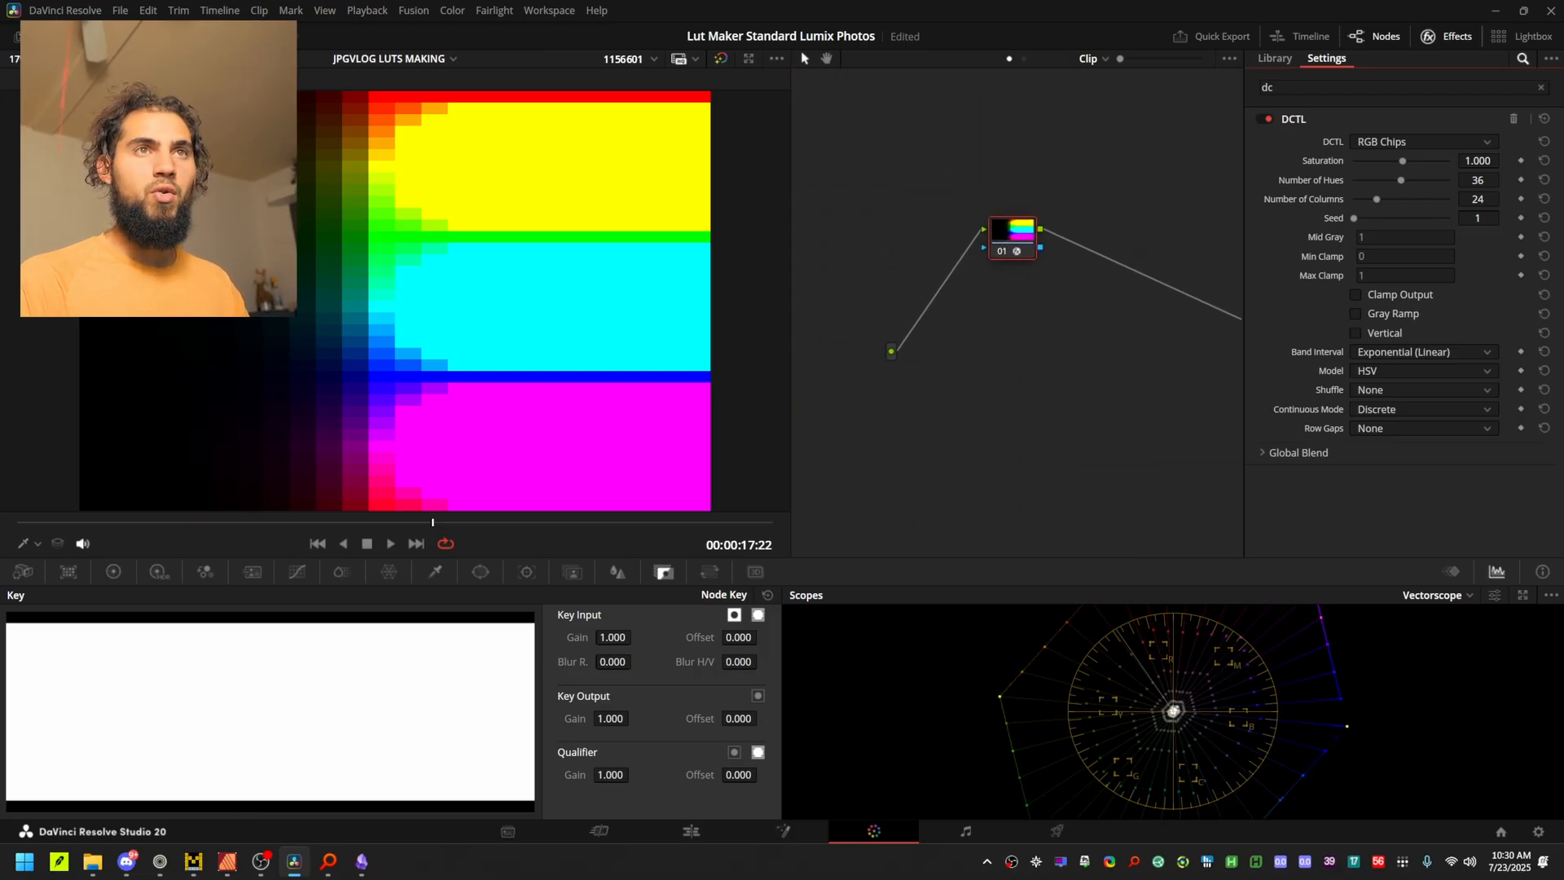
# Set the RGB Chips number of hues to 3.
pyautogui.click(1481, 182)
pyautogui.write('3')
pyautogui.press('Return')
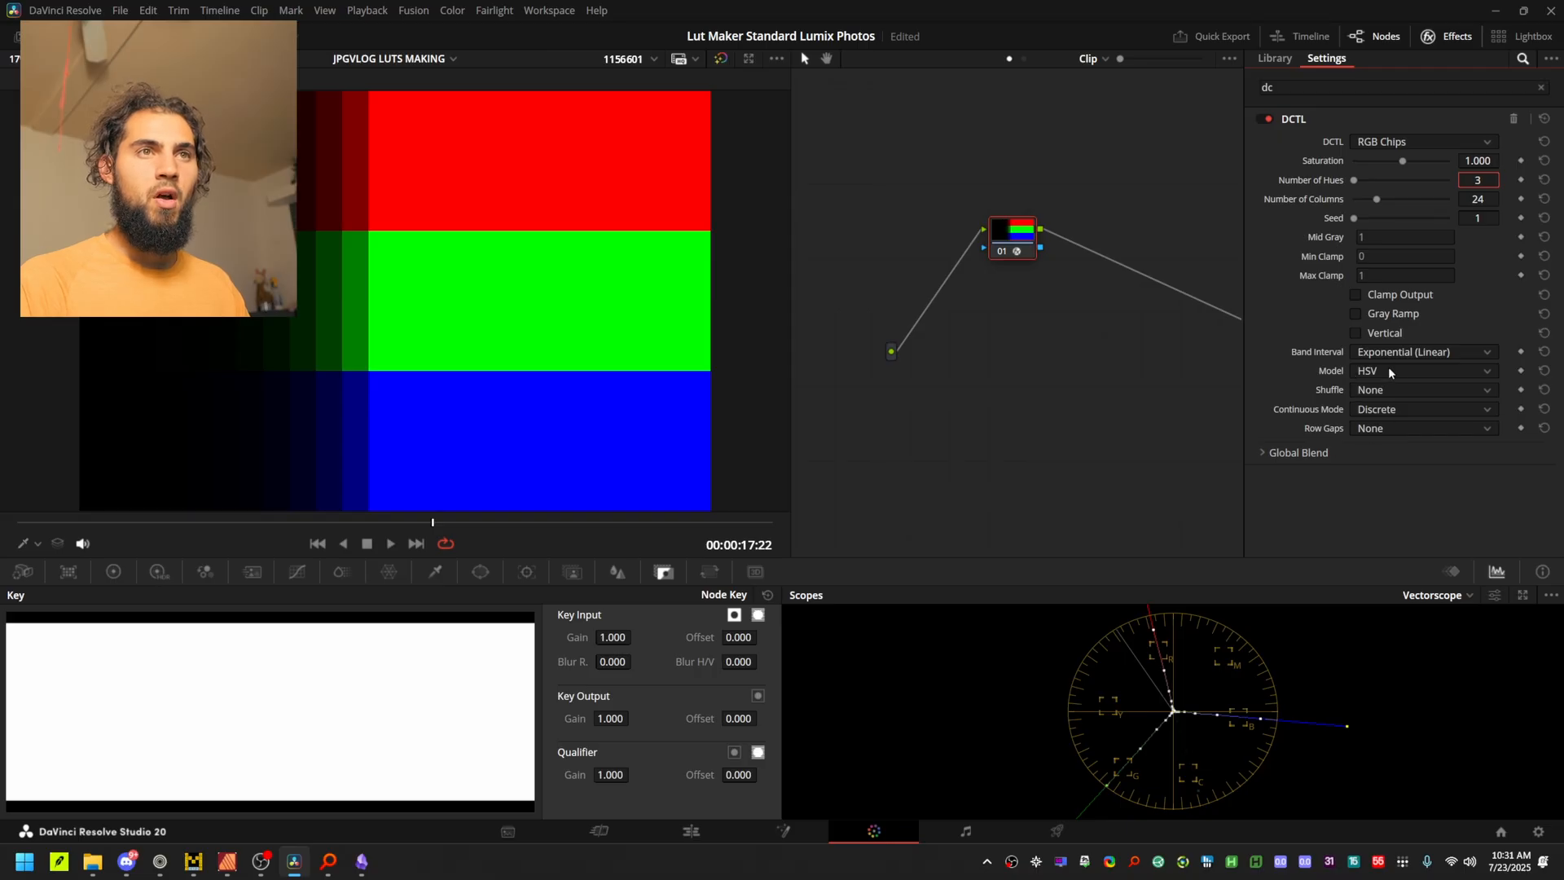
pyautogui.hotkey('alt', 'z')
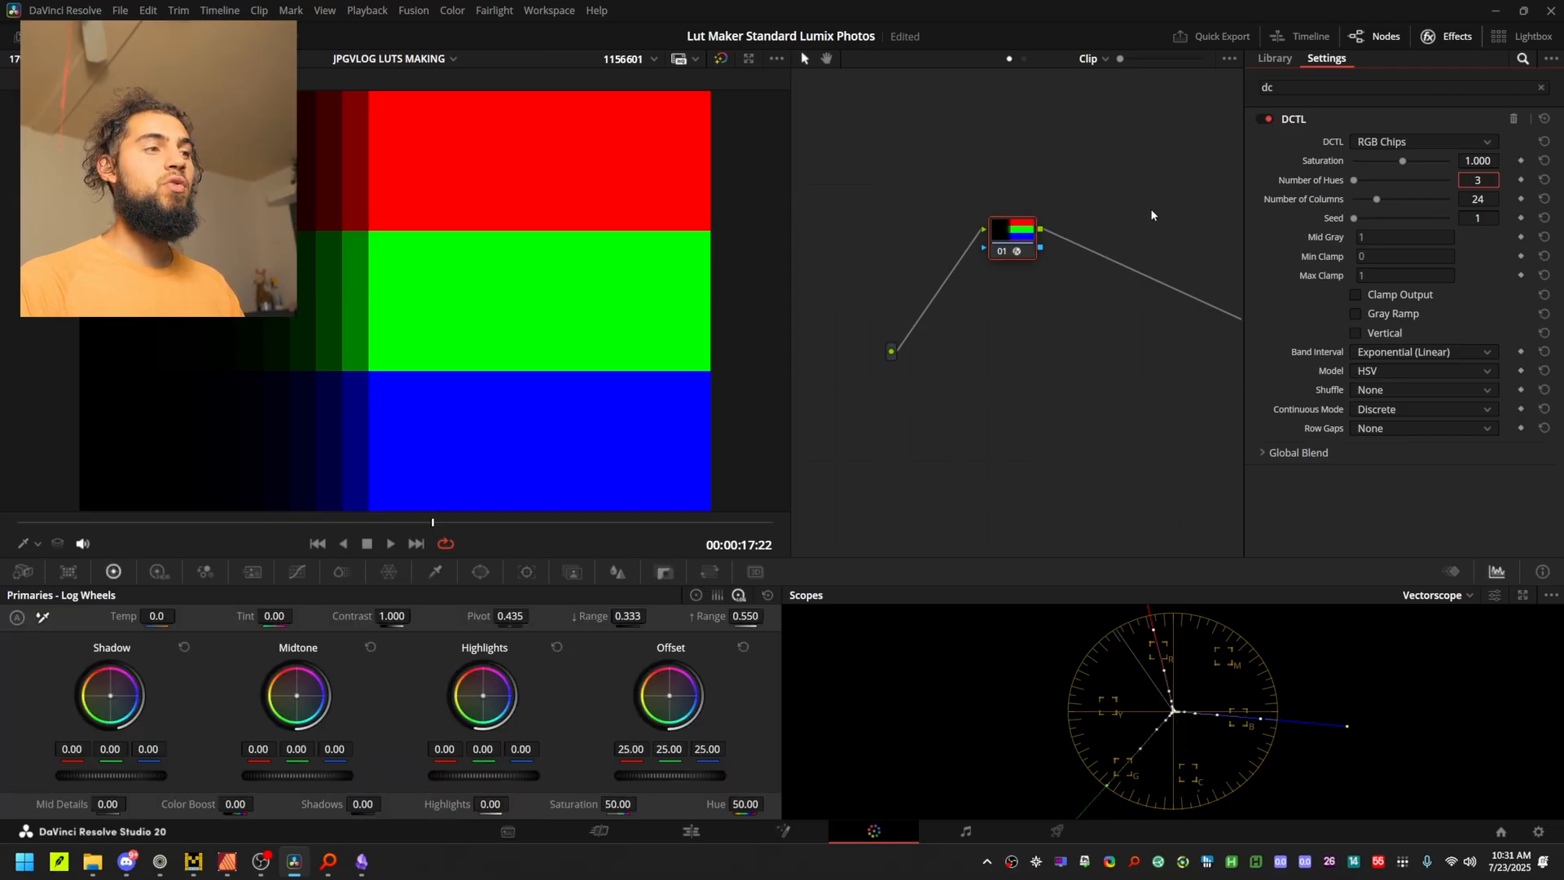
# Add a second serial node after the RGB Chips node and apply a Color Space Transform to it.
pyautogui.hotkey('alt', 's')
pyautogui.moveTo(1323, 147)
pyautogui.mouseDown()
pyautogui.moveTo(1115, 213)
pyautogui.moveTo(1295, 147)
pyautogui.mouseUp()
pyautogui.click(1310, 85)
pyautogui.press('BackSpace')
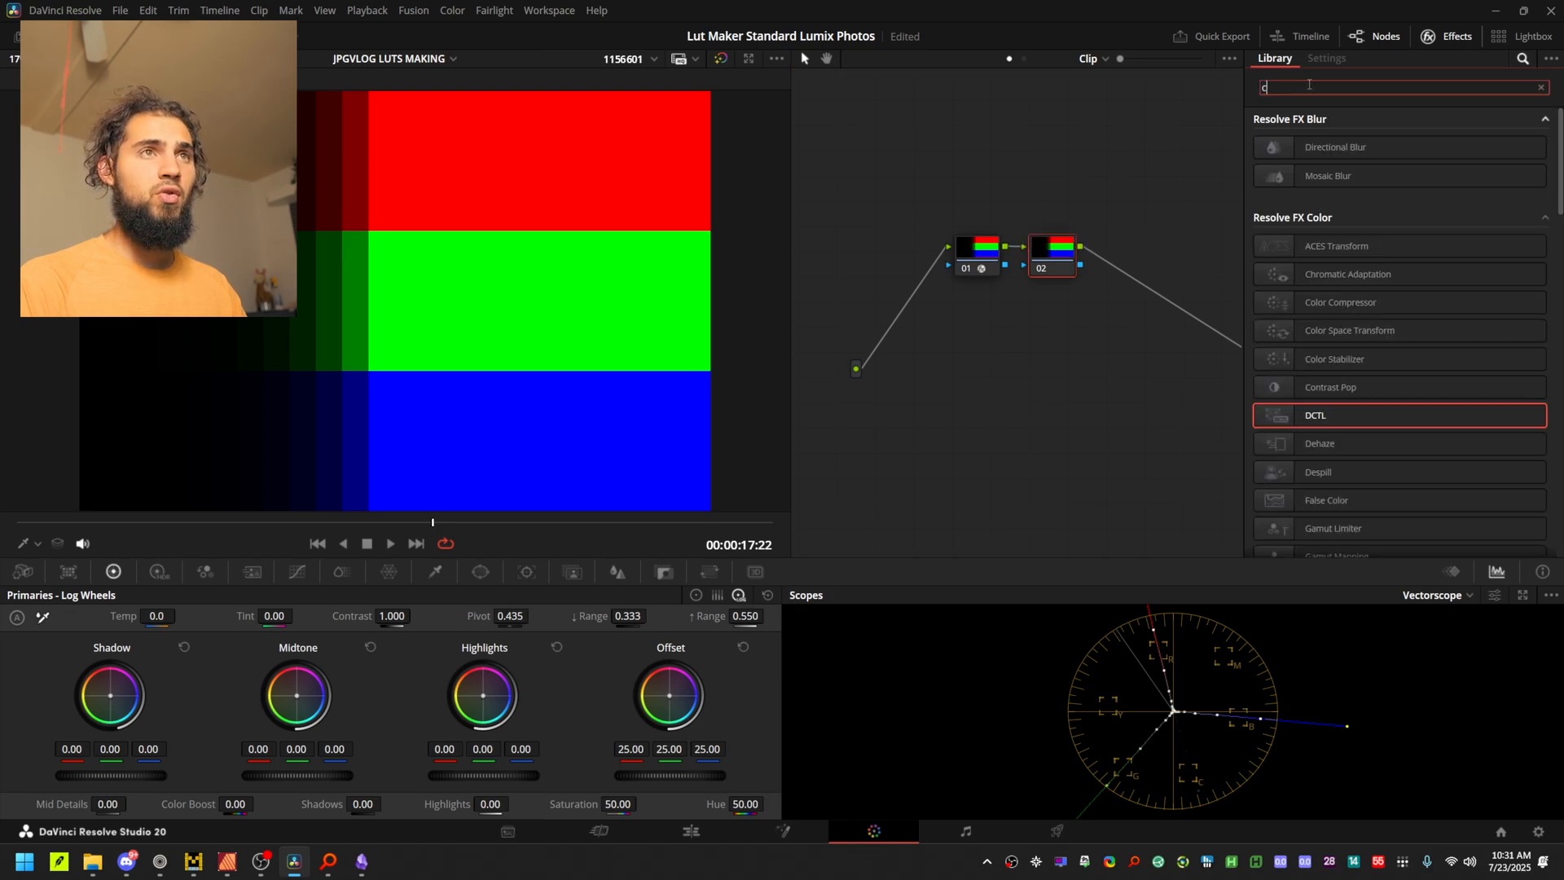
pyautogui.write('olor')
pyautogui.moveTo(1345, 232); pyautogui.dragTo(1031, 263)
pyautogui.click(1275, 58)
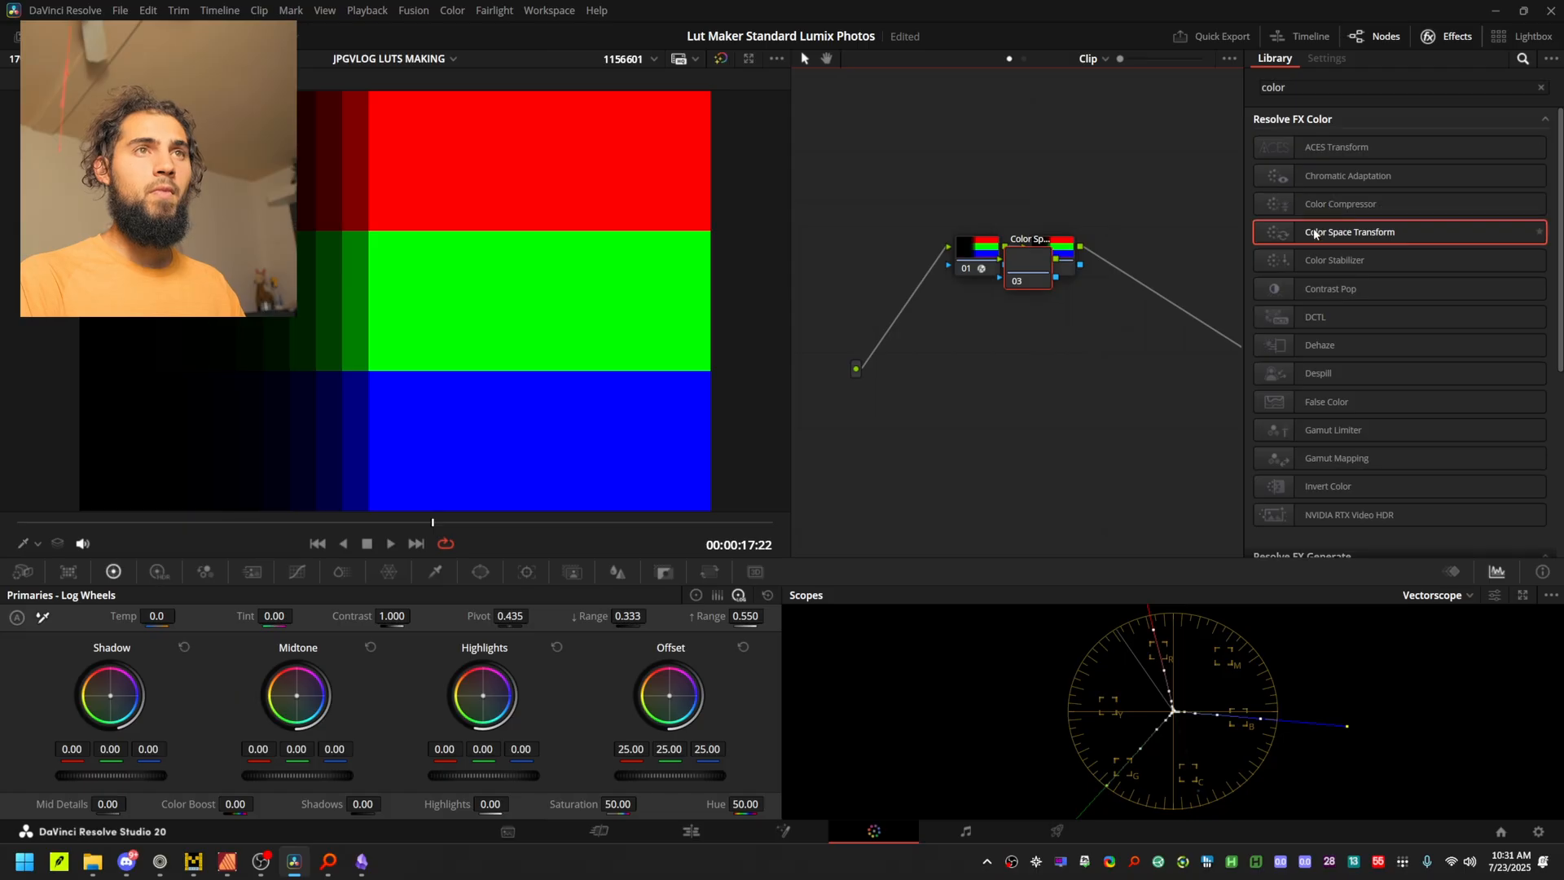
pyautogui.moveTo(1051, 281)
pyautogui.mouseDown()
pyautogui.moveTo(1055, 334)
pyautogui.moveTo(1057, 273)
pyautogui.mouseUp()
# Set the Color Space Transform's input color space to sRGB and its input gamma to Linear.
pyautogui.click(1393, 166)
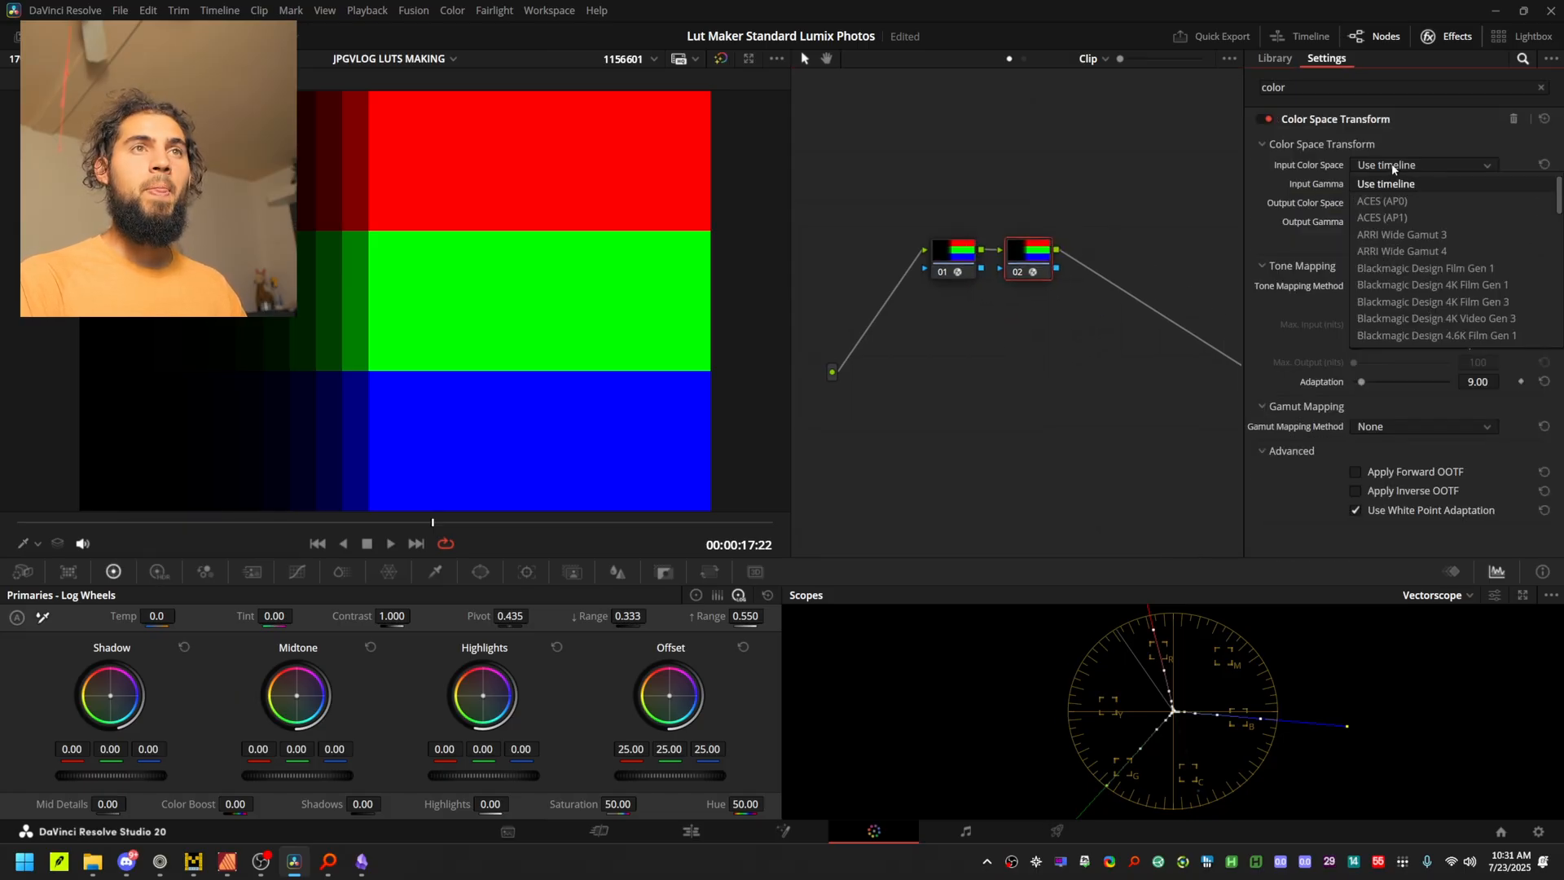
pyautogui.scroll(-5, 1393, 167)
pyautogui.press('Down')
pyautogui.press('Down')
pyautogui.press('Down')
pyautogui.press('Up')
pyautogui.press('Up')
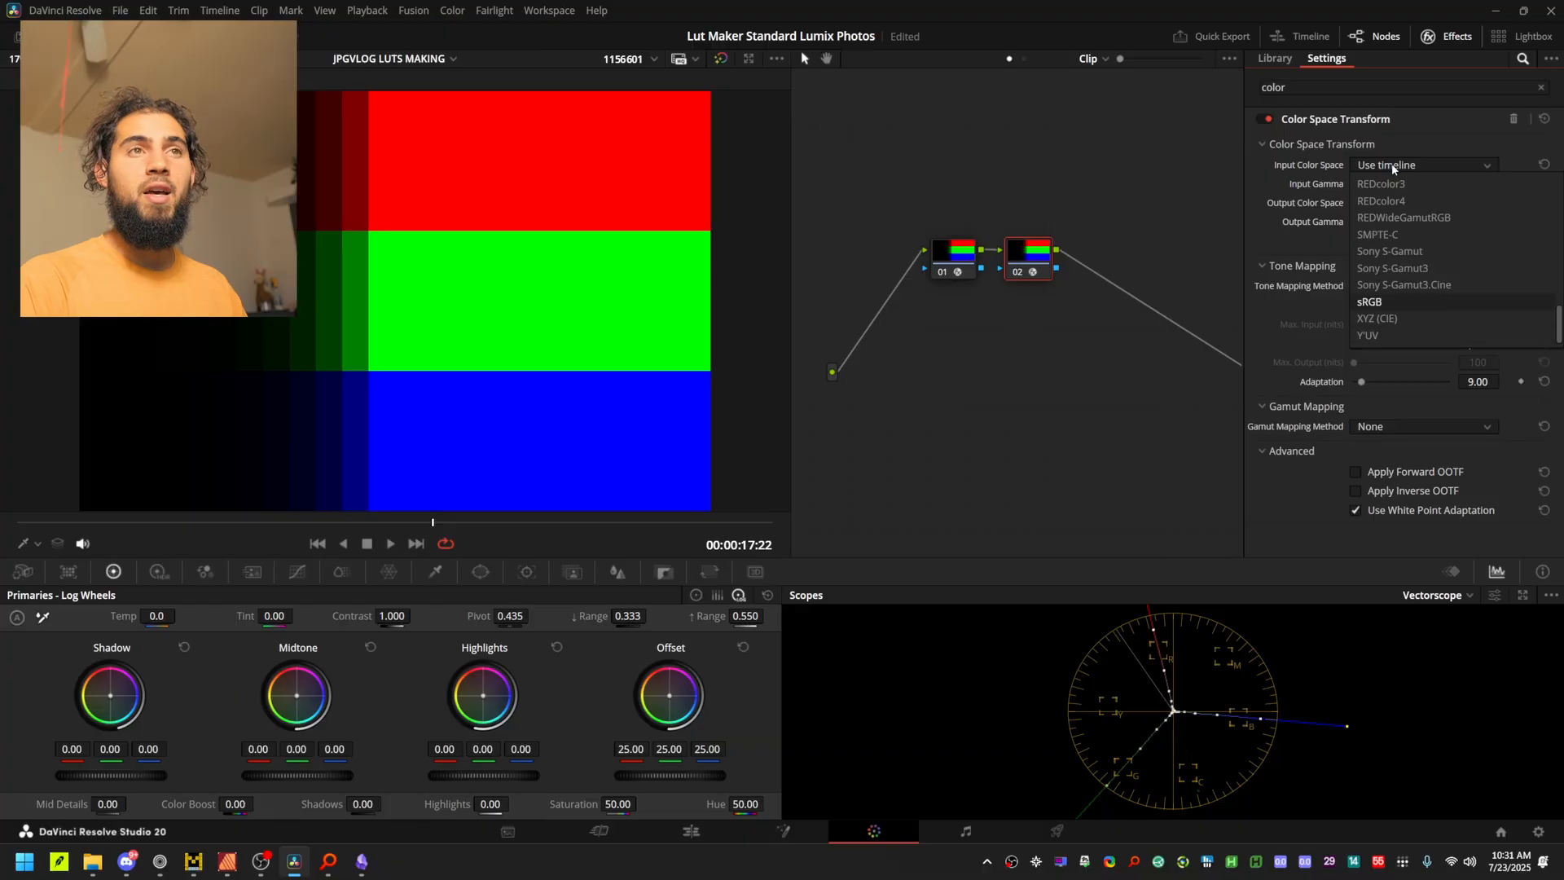
pyautogui.press('Return')
pyautogui.click(1380, 188)
pyautogui.press('l')
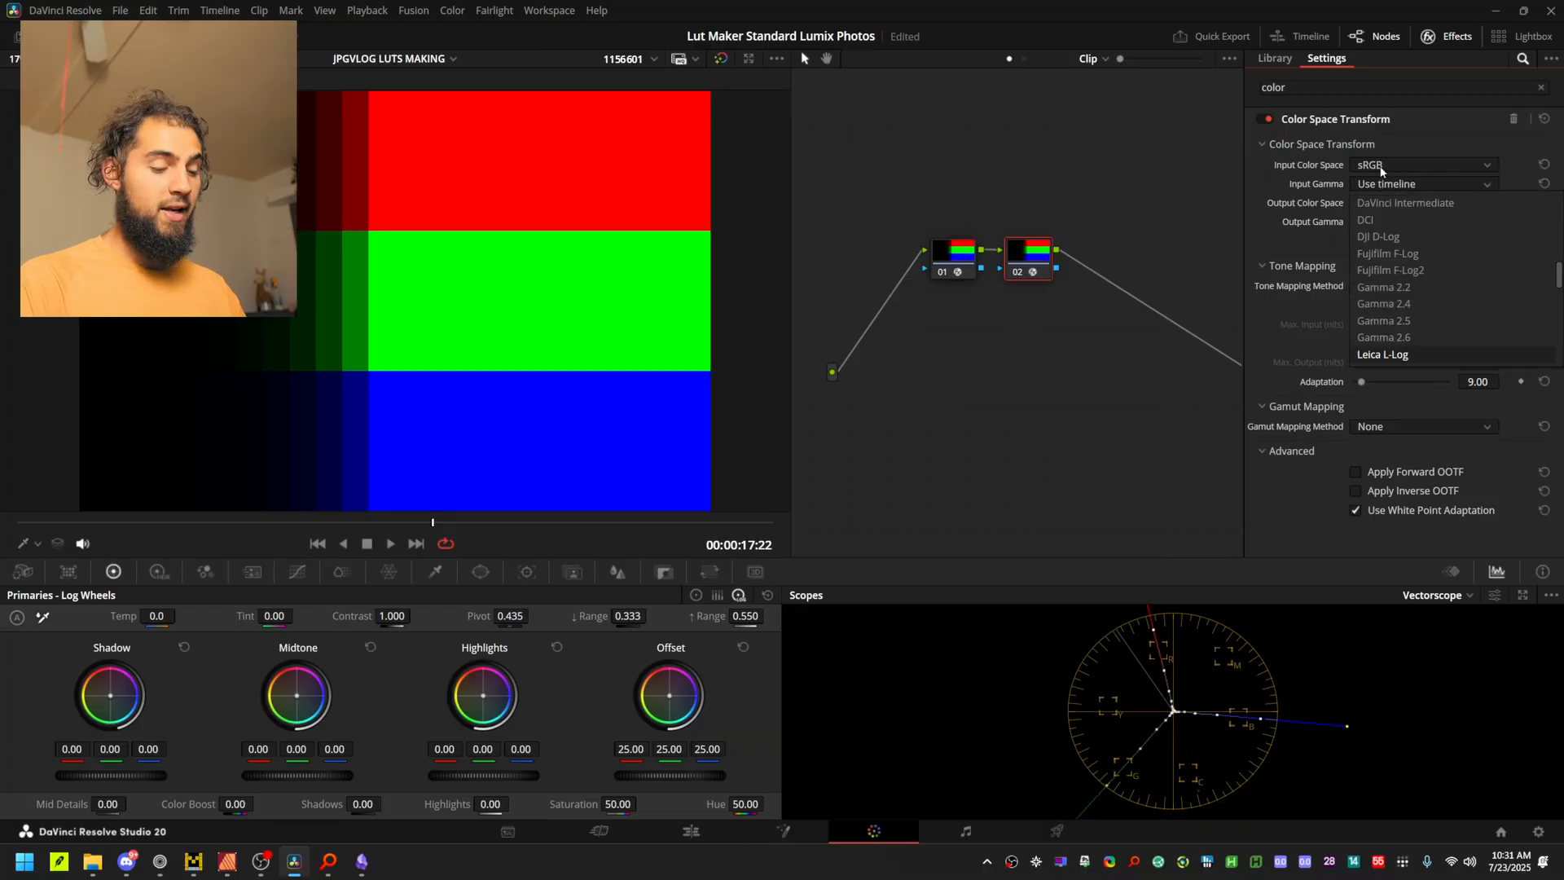
pyautogui.press('Down')
pyautogui.press('Return')
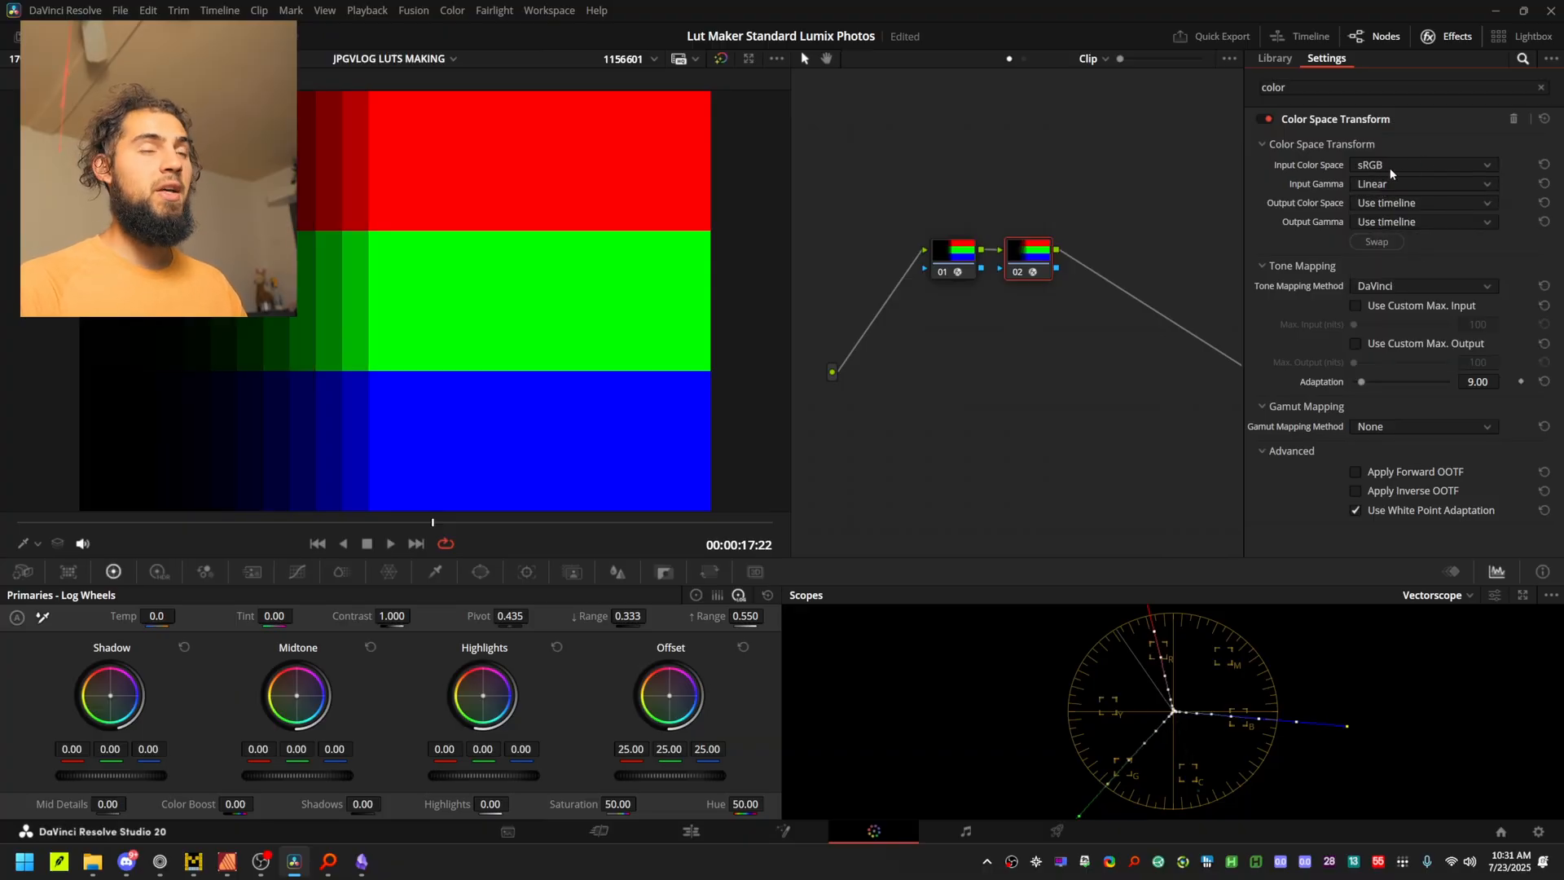
# Set the Color Space Transform's output color space to DaVinci Wide Gamut and its output gamma to DaVinci Intermediate.
pyautogui.click(1395, 203)
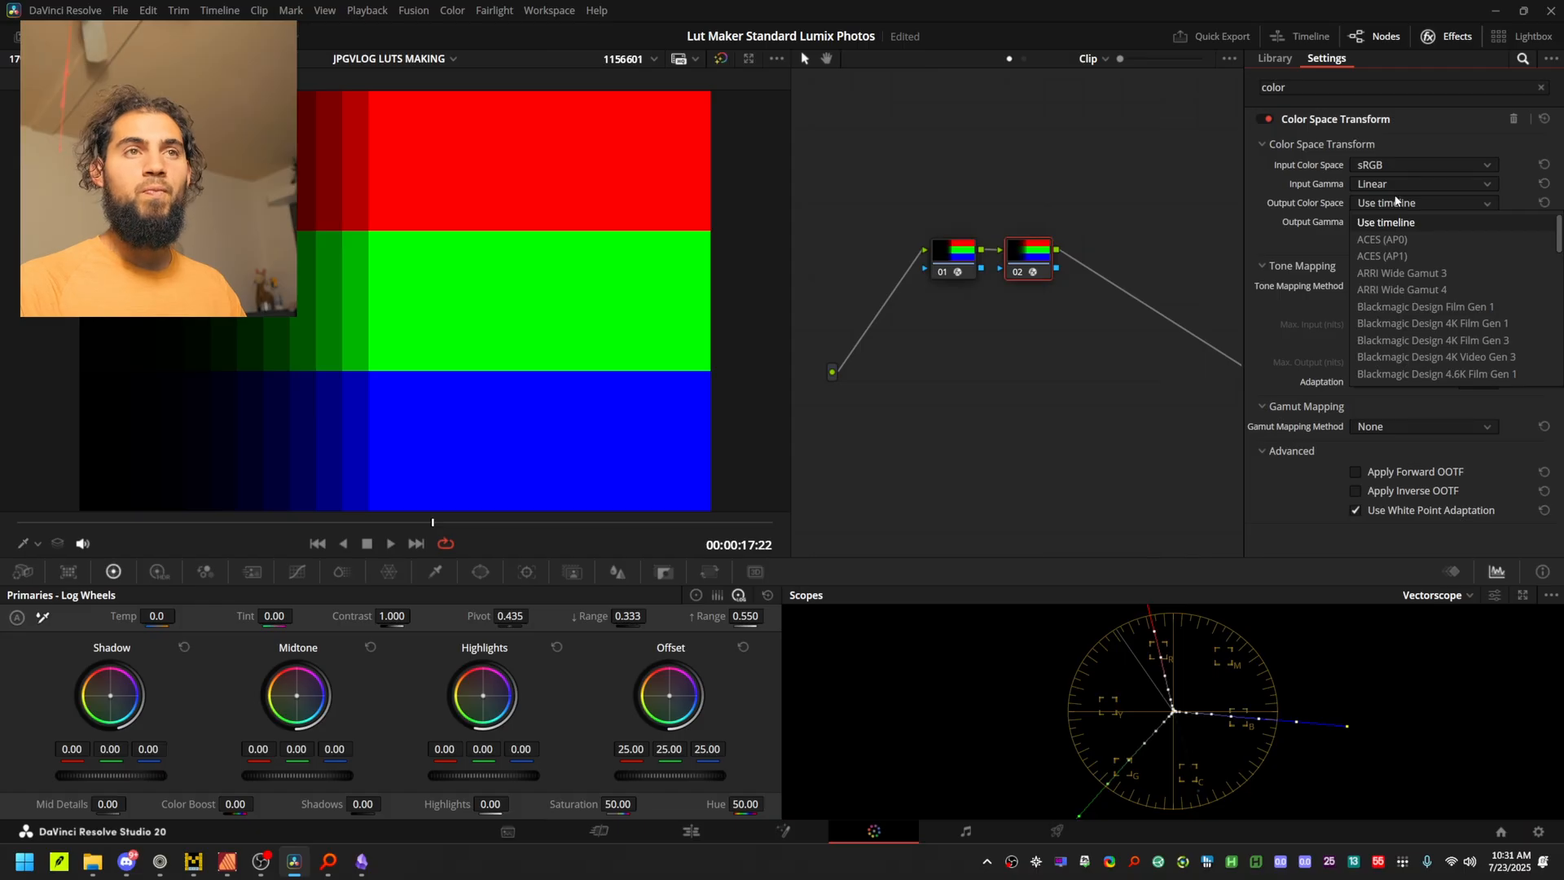
pyautogui.press('d')
pyautogui.press('Return')
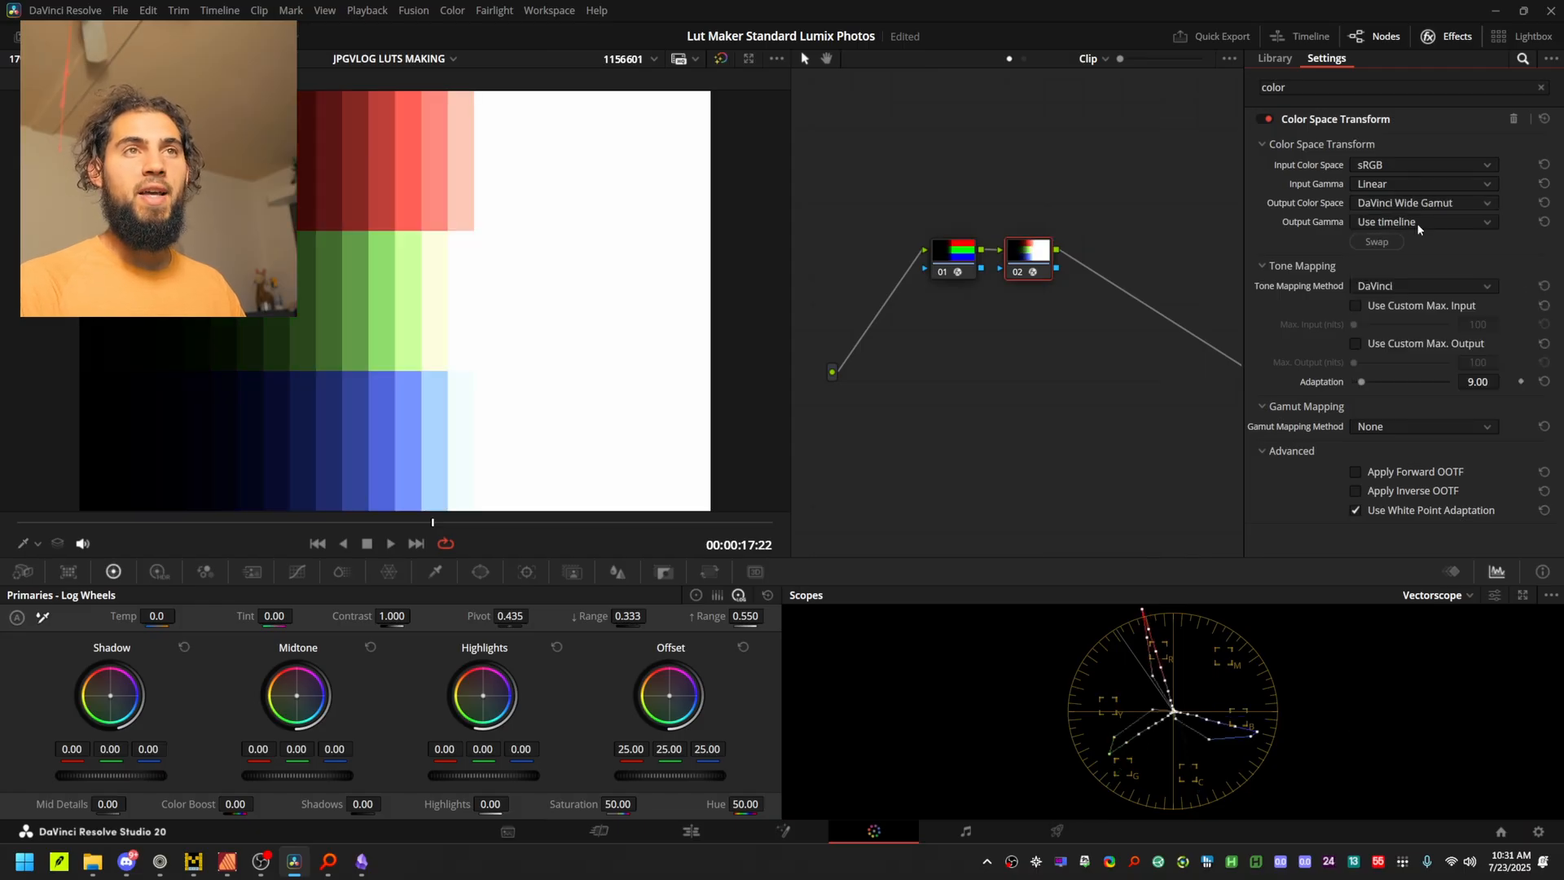
pyautogui.click(1419, 224)
pyautogui.press('d')
pyautogui.press('Return')
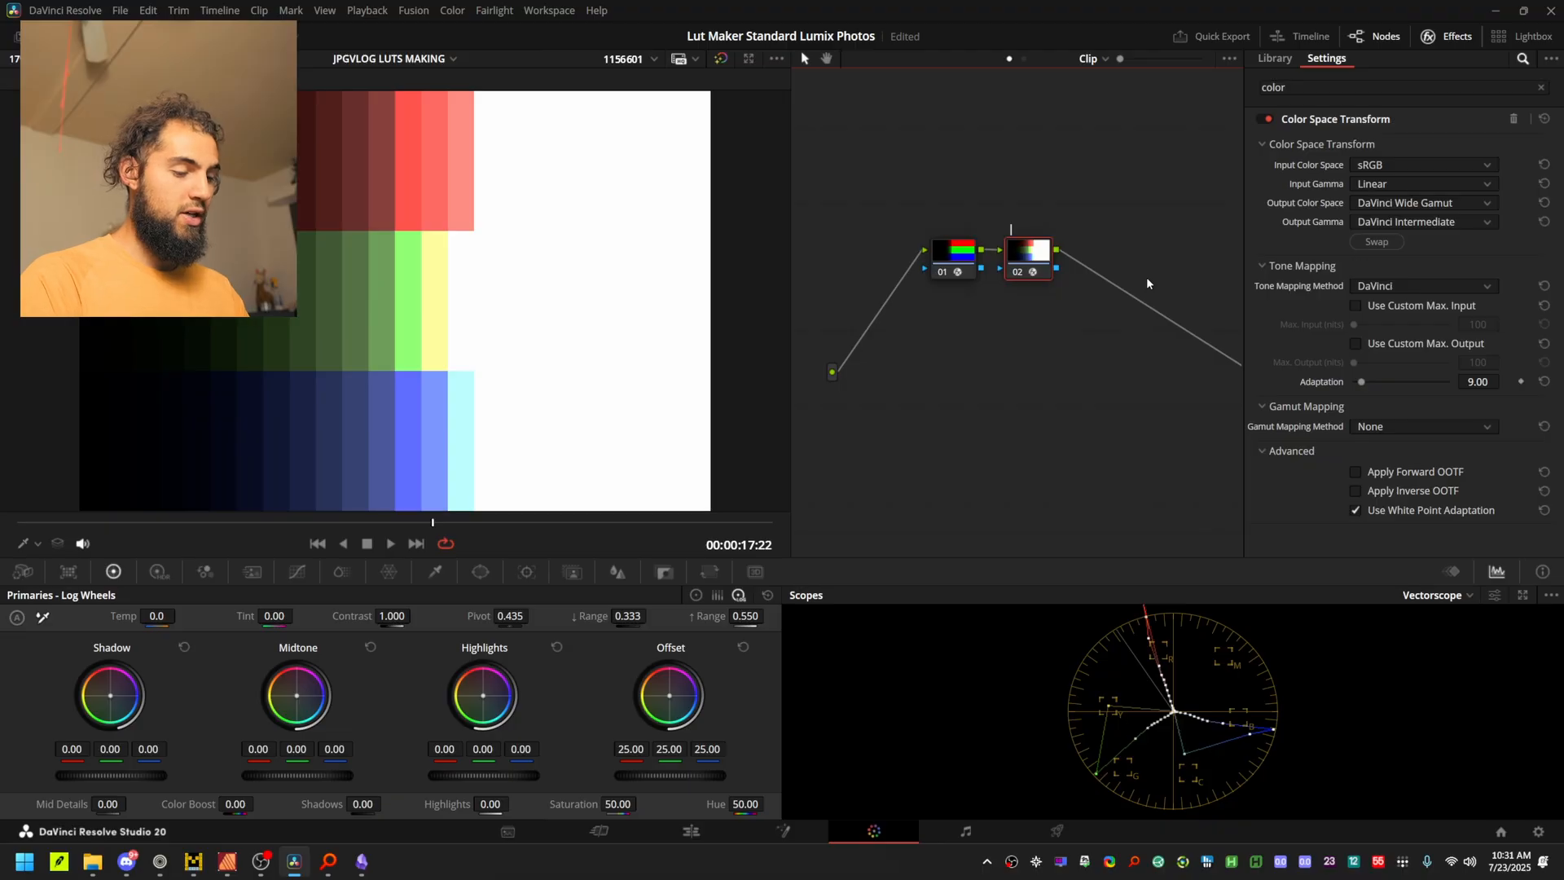
# Label the Color Space Transform node "->DWG" and the first node "RGB CHIPS".
pyautogui.write('->DWG')
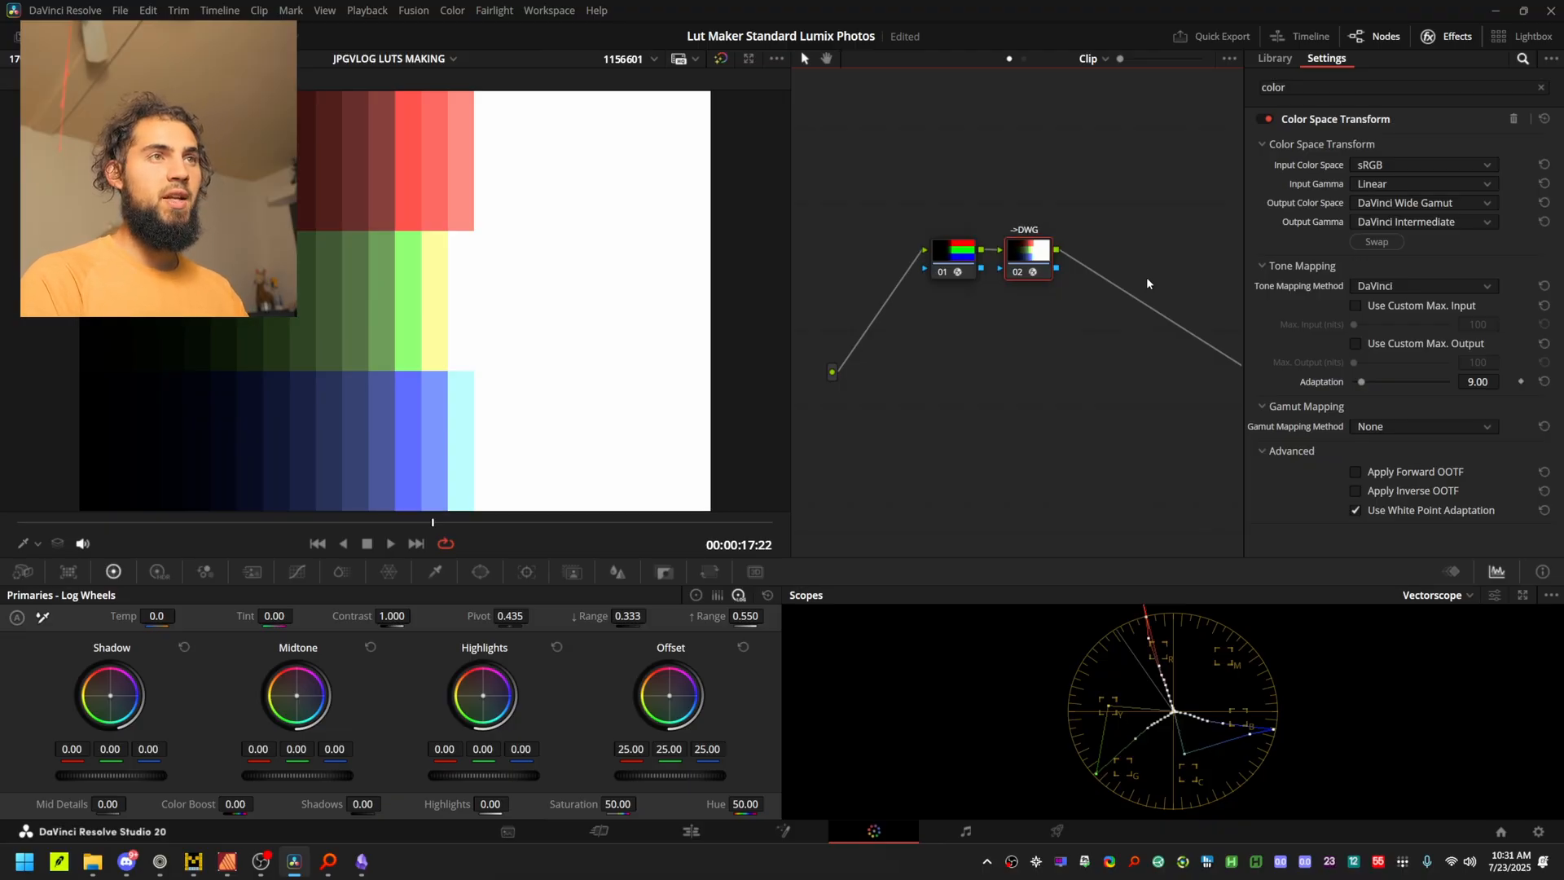
pyautogui.click(928, 257)
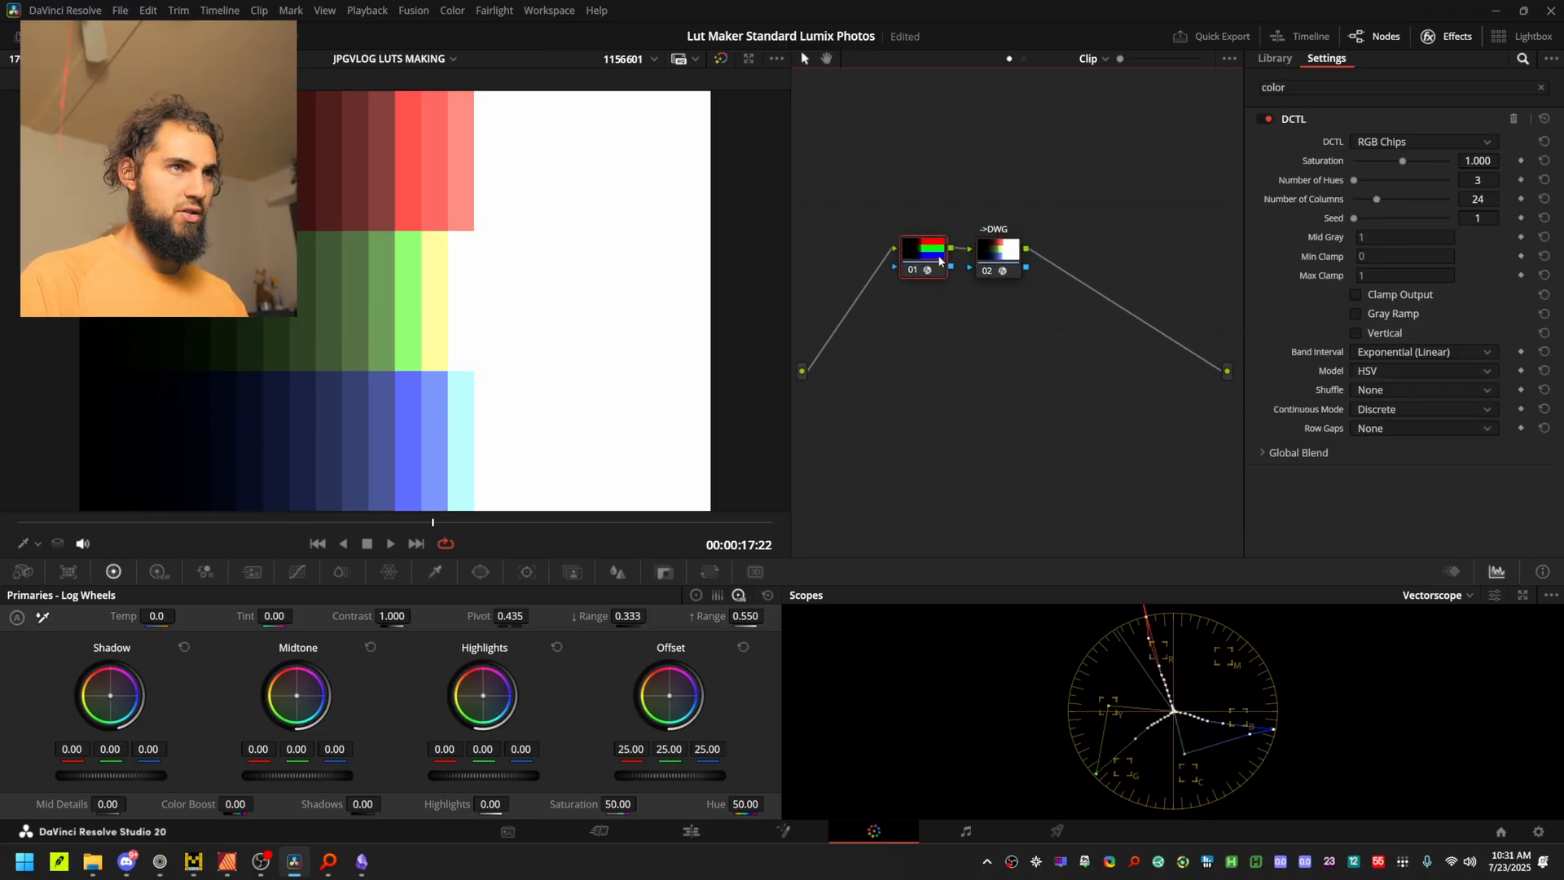
pyautogui.write('B CHIPS')
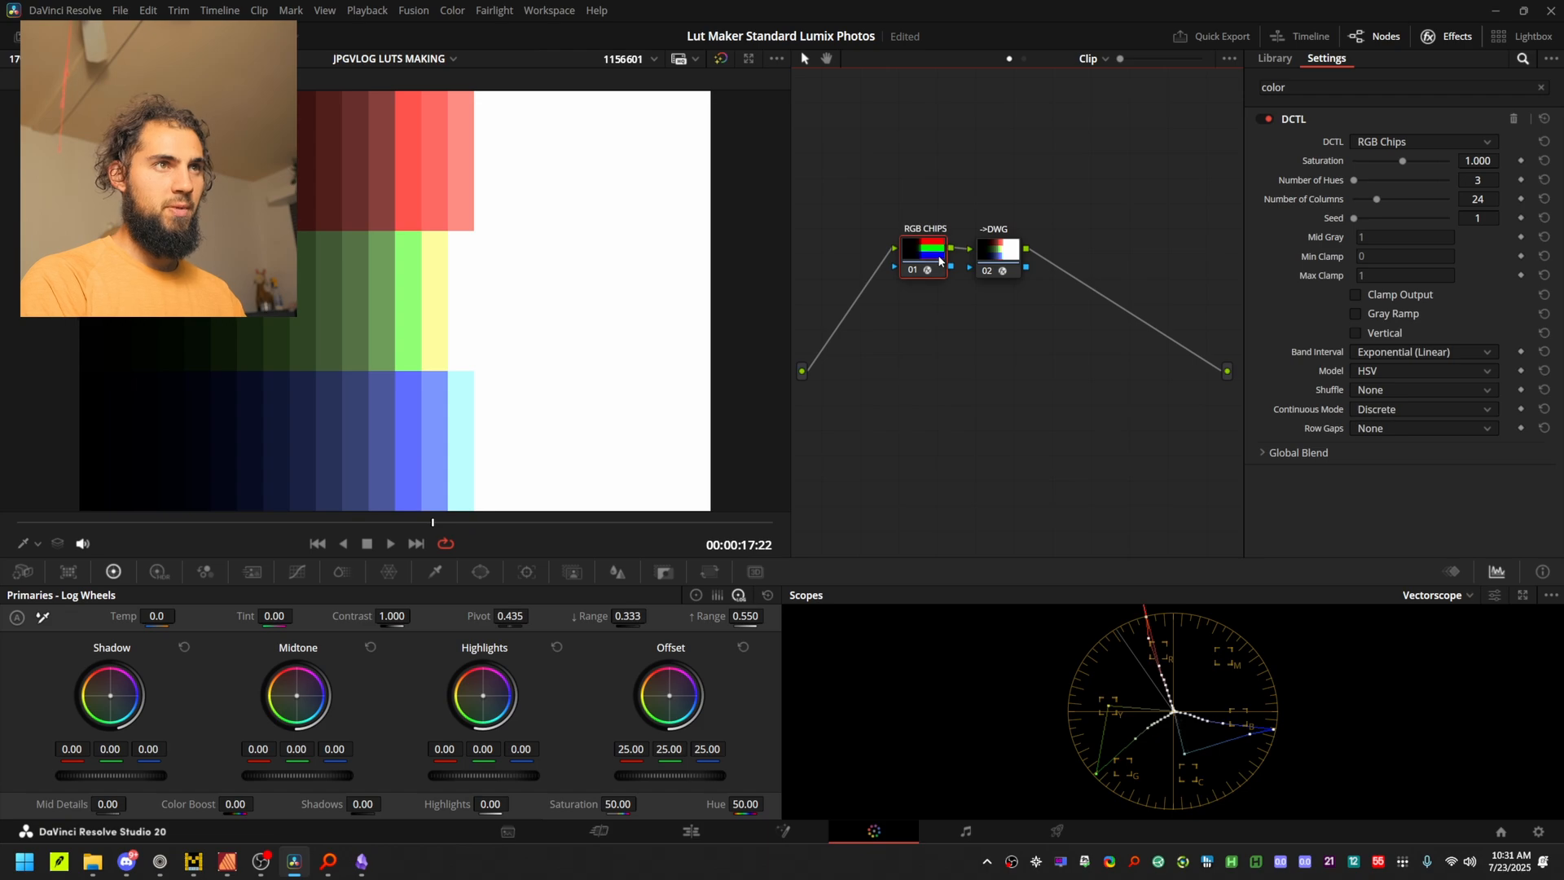
# Add a third serial node after the ->DWG node and apply a Color Space Transform to it.
pyautogui.moveTo(1021, 340); pyautogui.dragTo(987, 332)
pyautogui.click(983, 261)
pyautogui.hotkey('alt', 's')
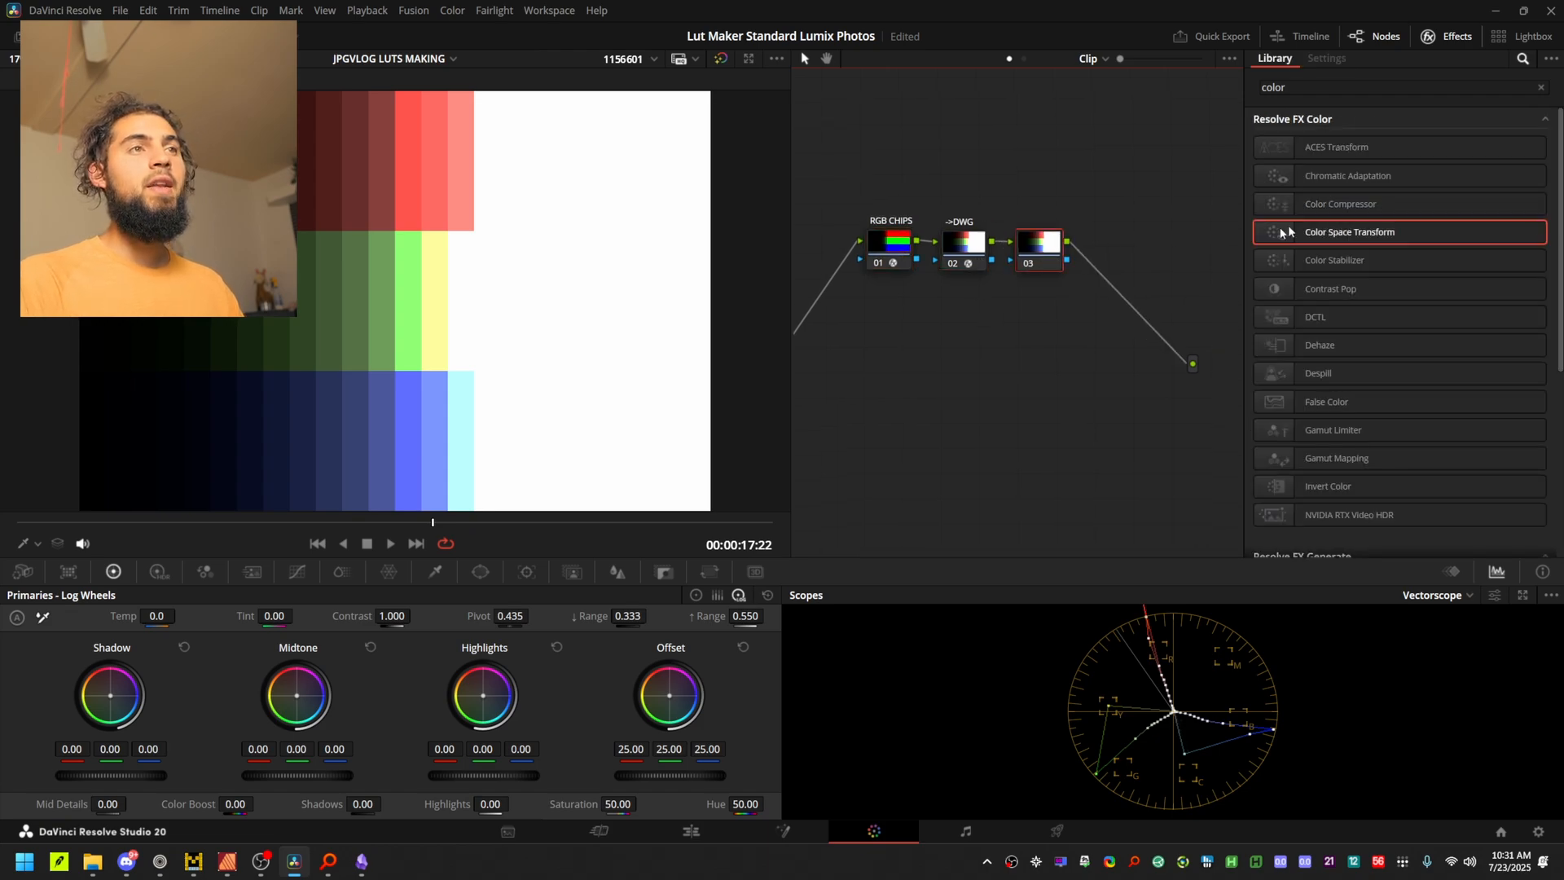
pyautogui.moveTo(1342, 237); pyautogui.dragTo(1050, 246)
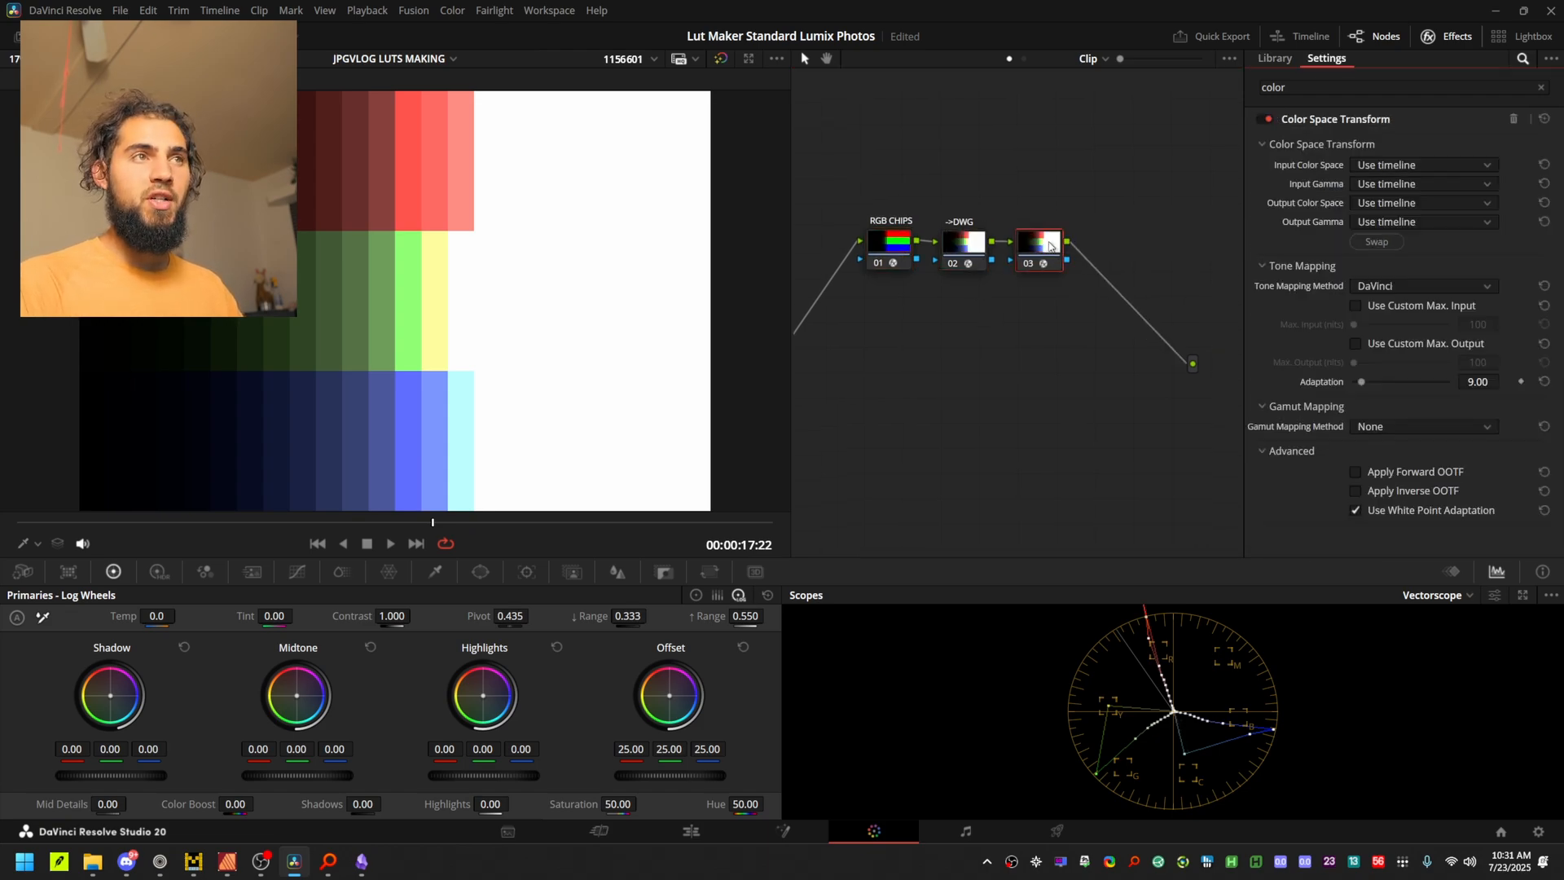
pyautogui.click(1422, 167)
pyautogui.click(1371, 177)
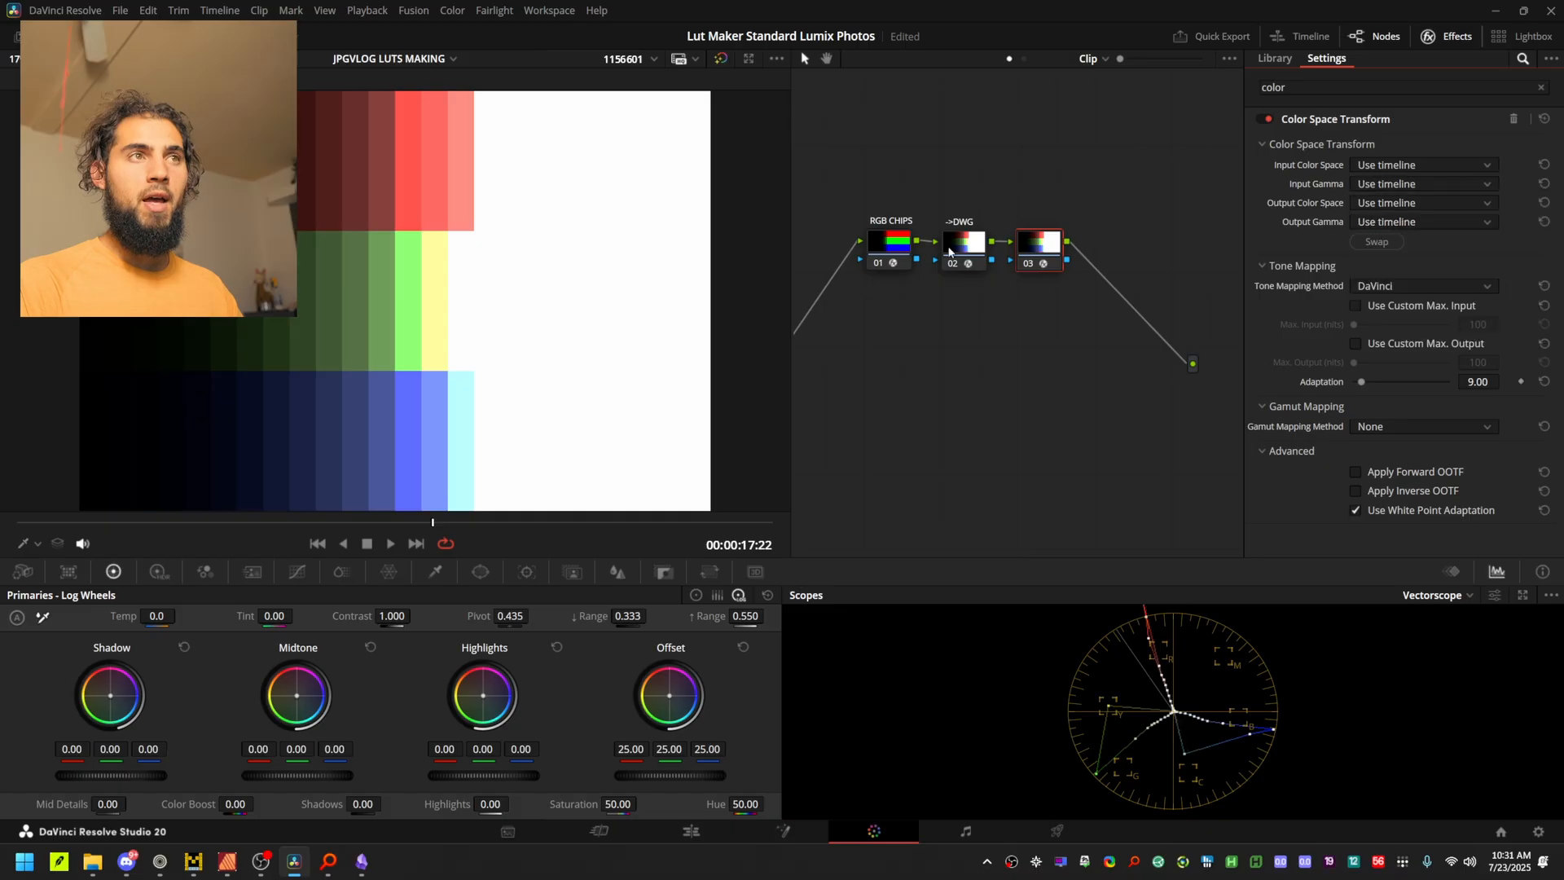
# Copy the ->DWG node's grade onto the third node and swap that transform's input and output settings.
pyautogui.click(951, 251)
pyautogui.hotkey('ctrl', 'c')
pyautogui.click(1060, 245)
pyautogui.hotkey('ctrl', 'v')
pyautogui.click(1376, 242)
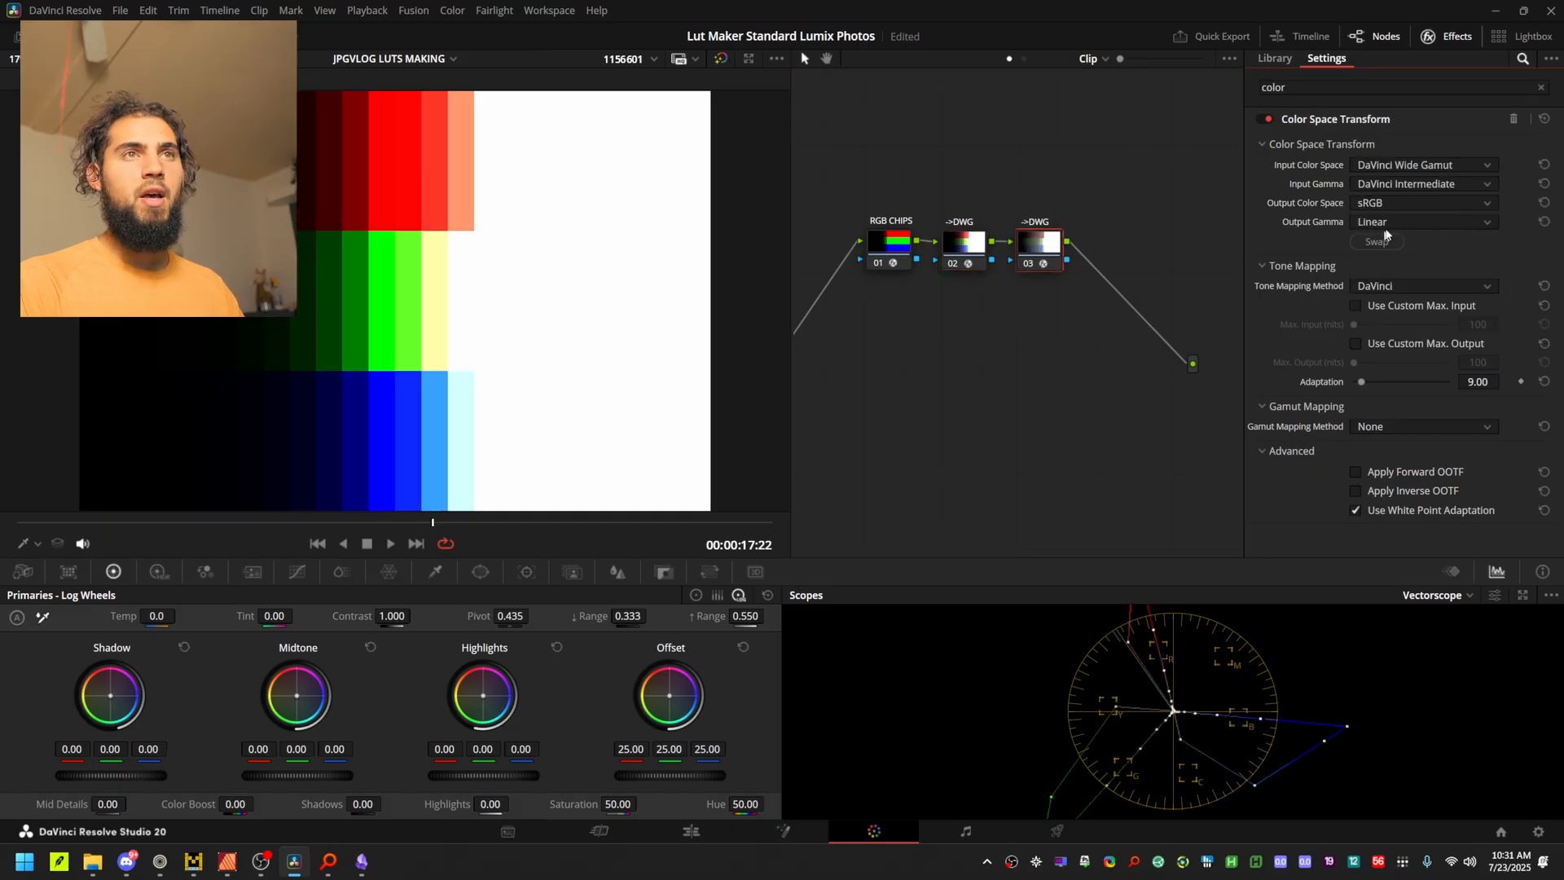
# Set the third node's output color space to Rec.709 and its output gamma to Rec.709.
pyautogui.click(1405, 203)
pyautogui.click(1407, 205)
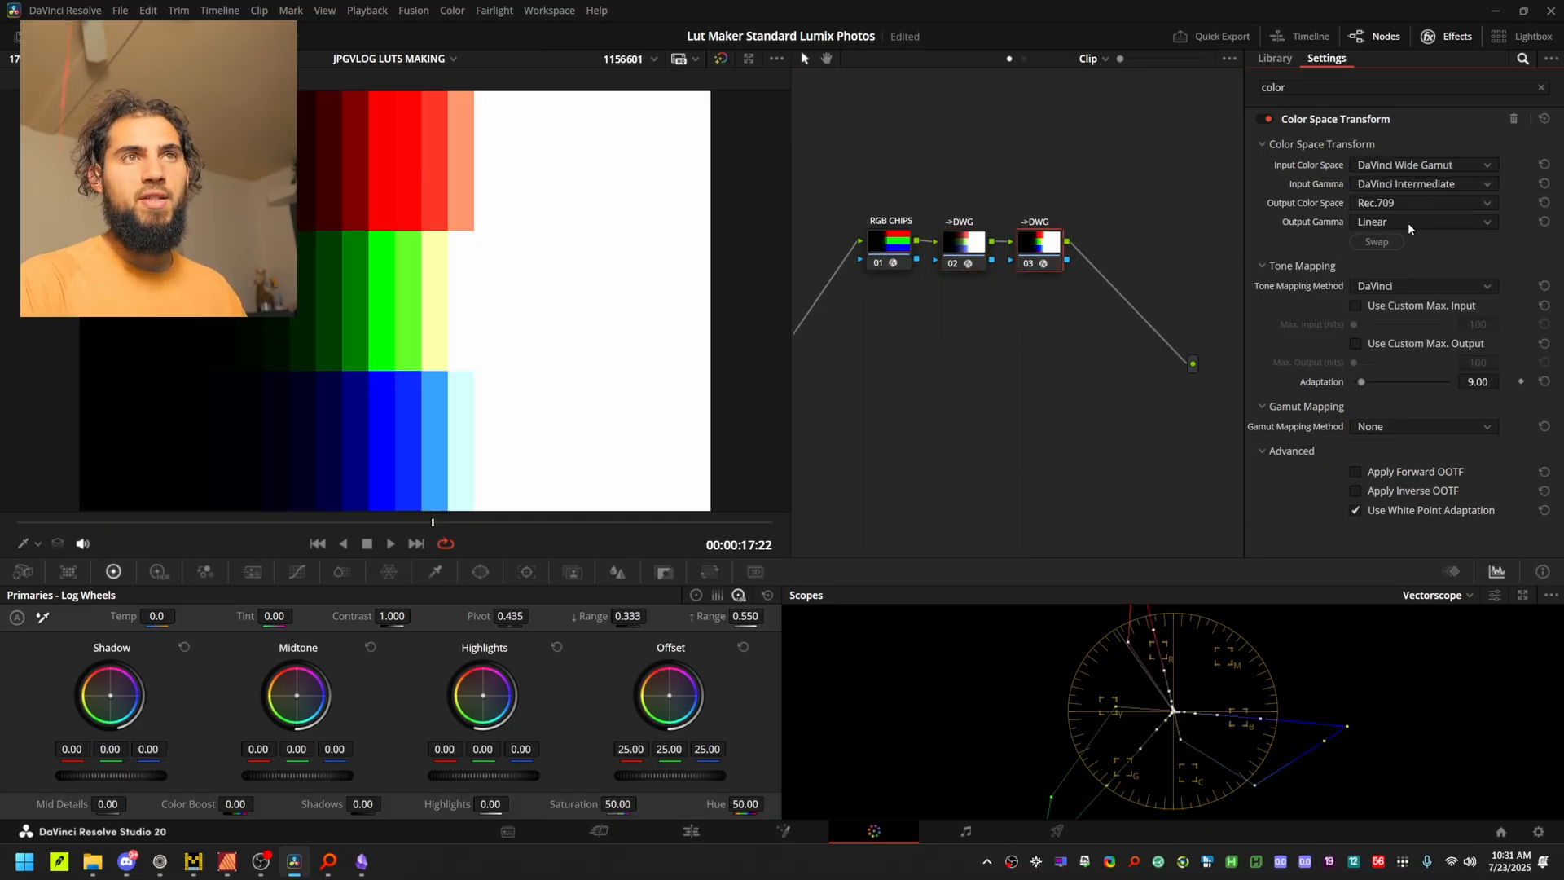
pyautogui.click(1410, 222)
pyautogui.click(1409, 284)
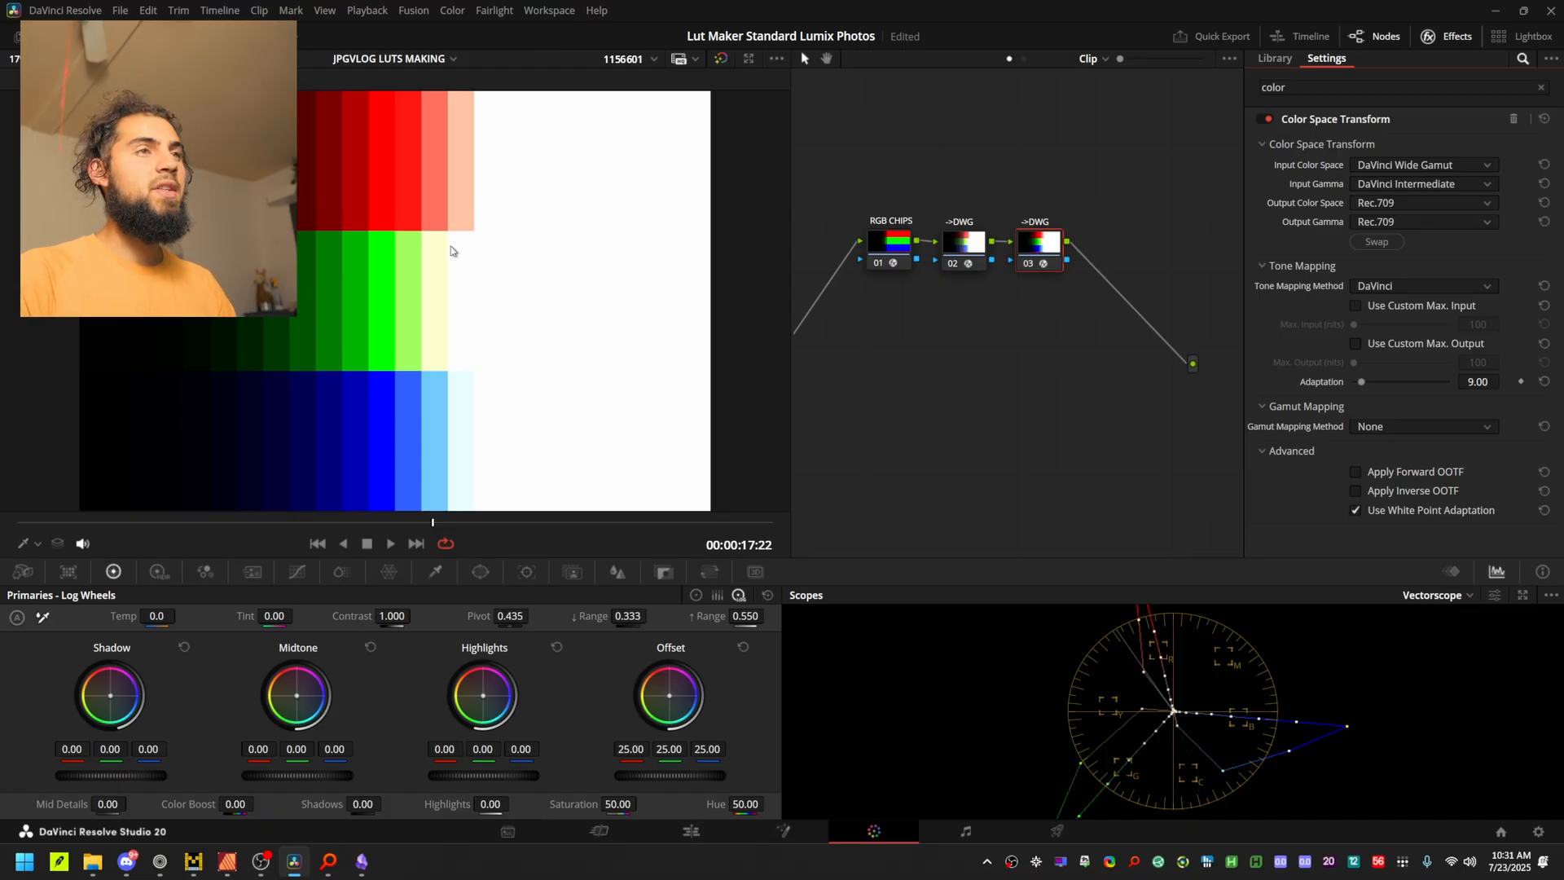
# Rename the third node "->709" and move it away from the ->DWG node to leave a gap.
pyautogui.doubleClick(1053, 242)
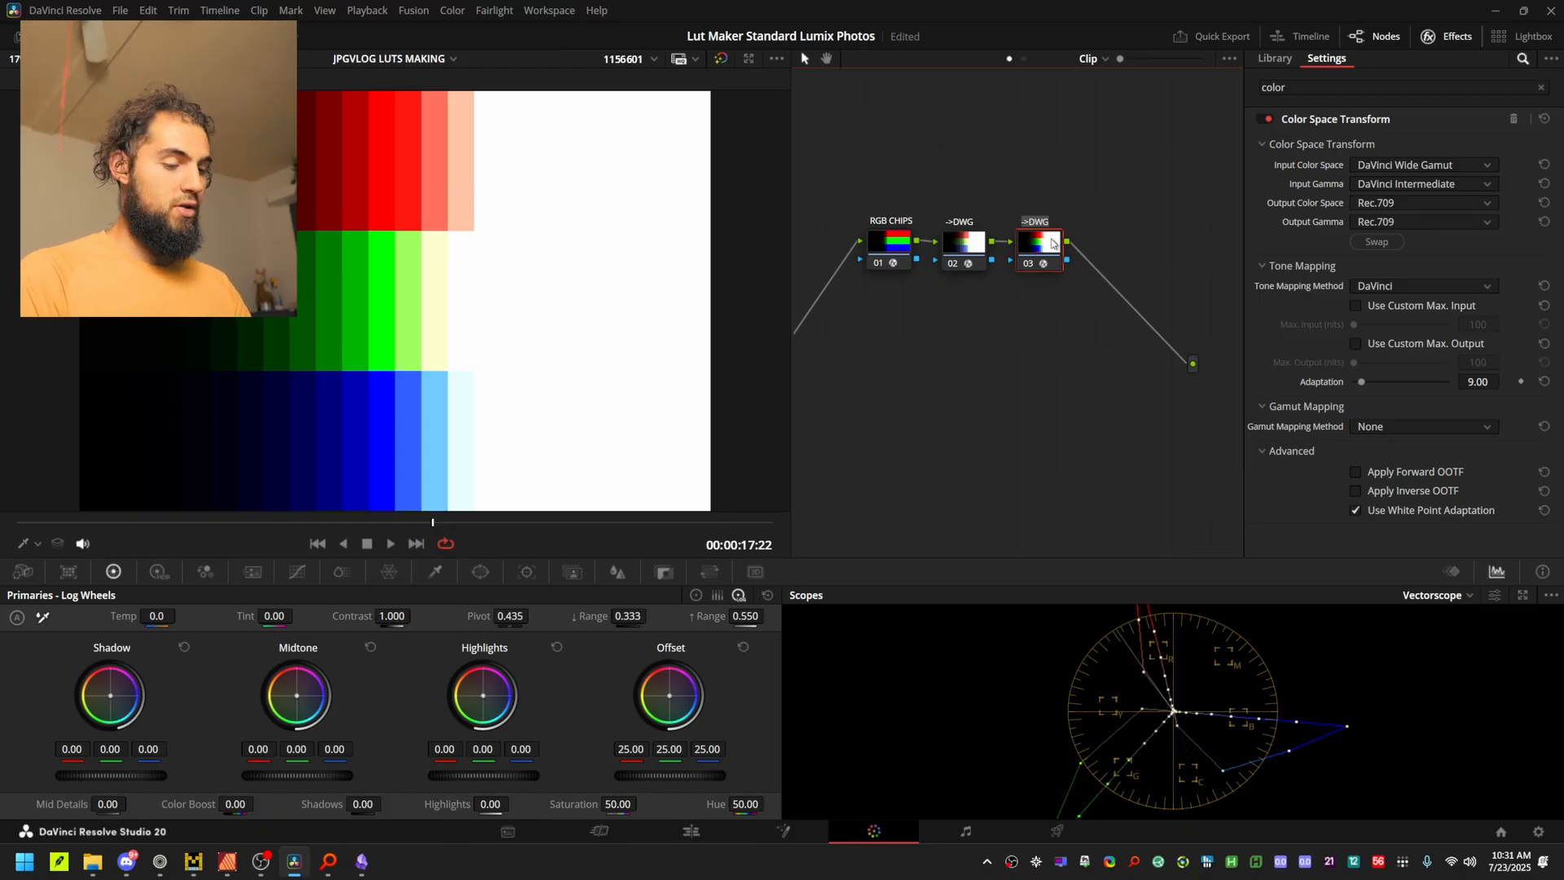
pyautogui.write('->709')
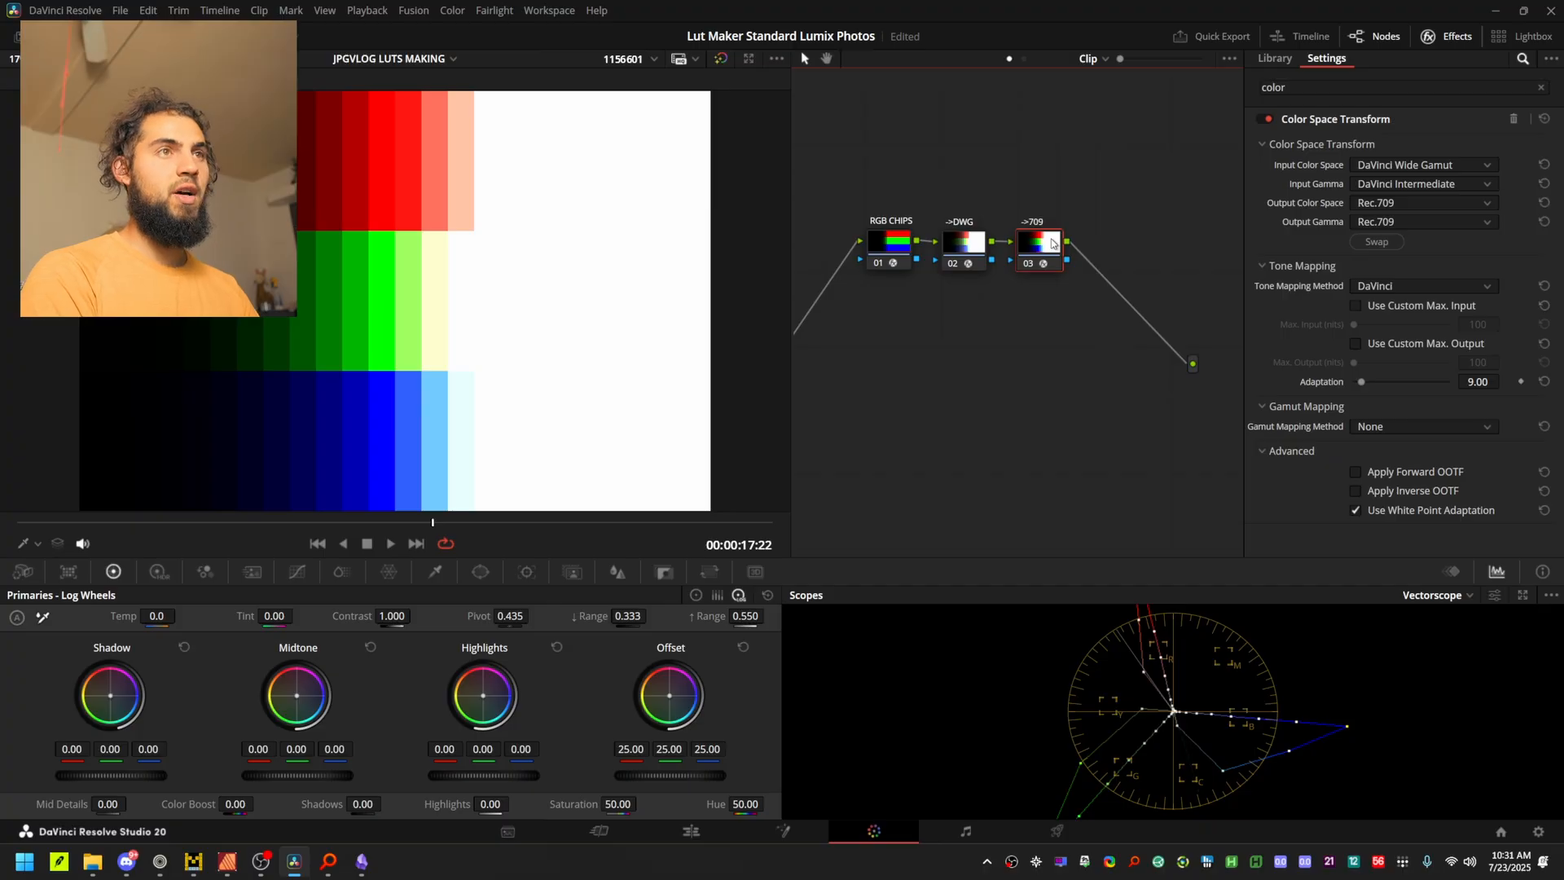
pyautogui.moveTo(1031, 259); pyautogui.dragTo(1064, 259)
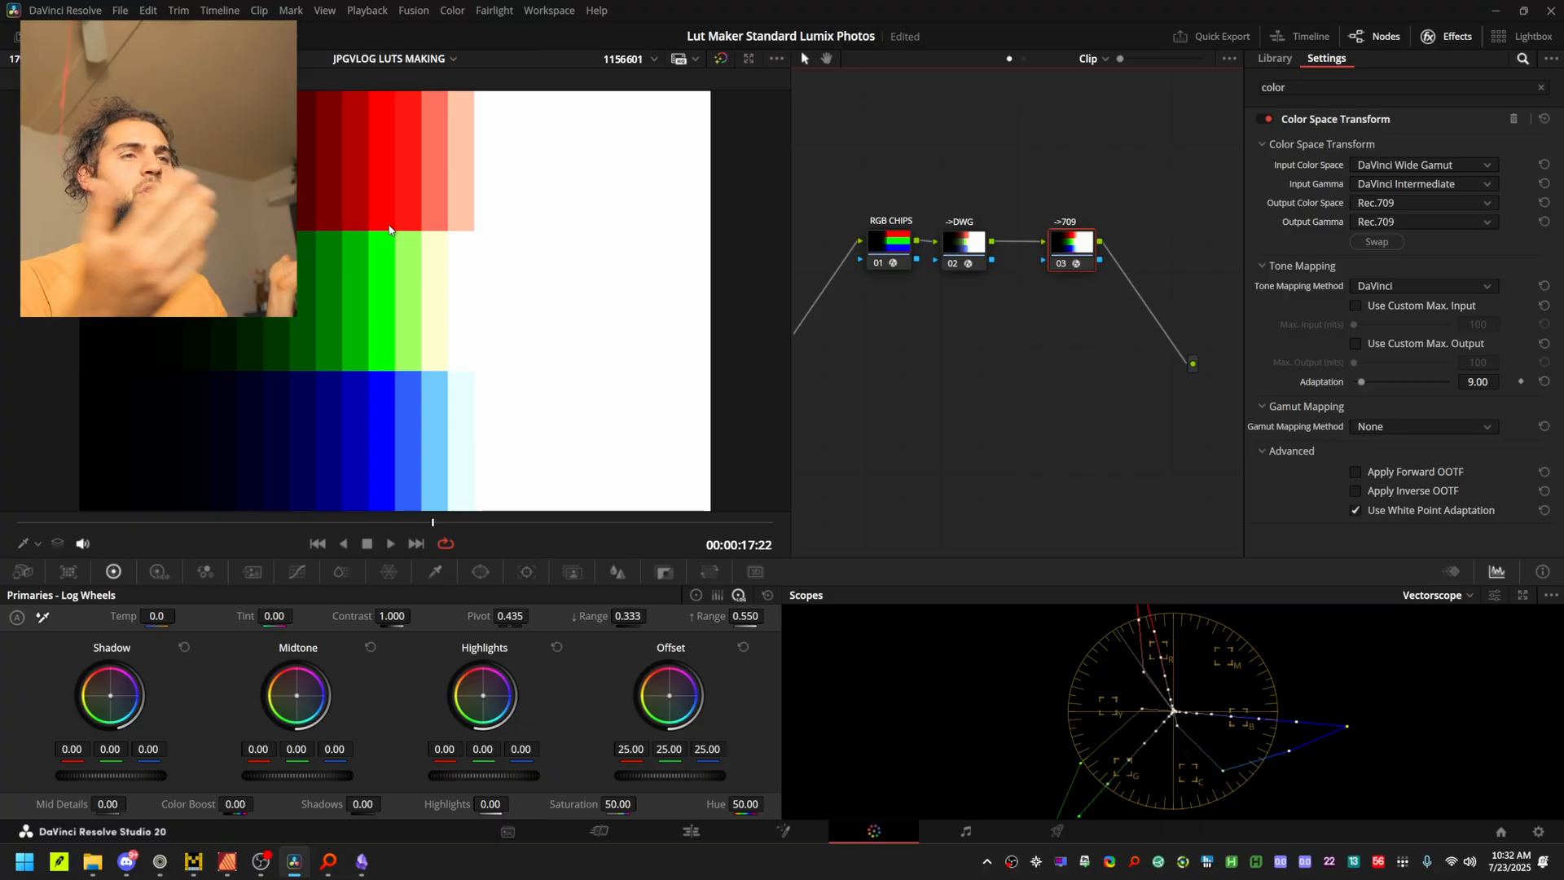
# Try a custom maximum input of 10000 nits in the ->709 node's tone mapping.
pyautogui.click(958, 238)
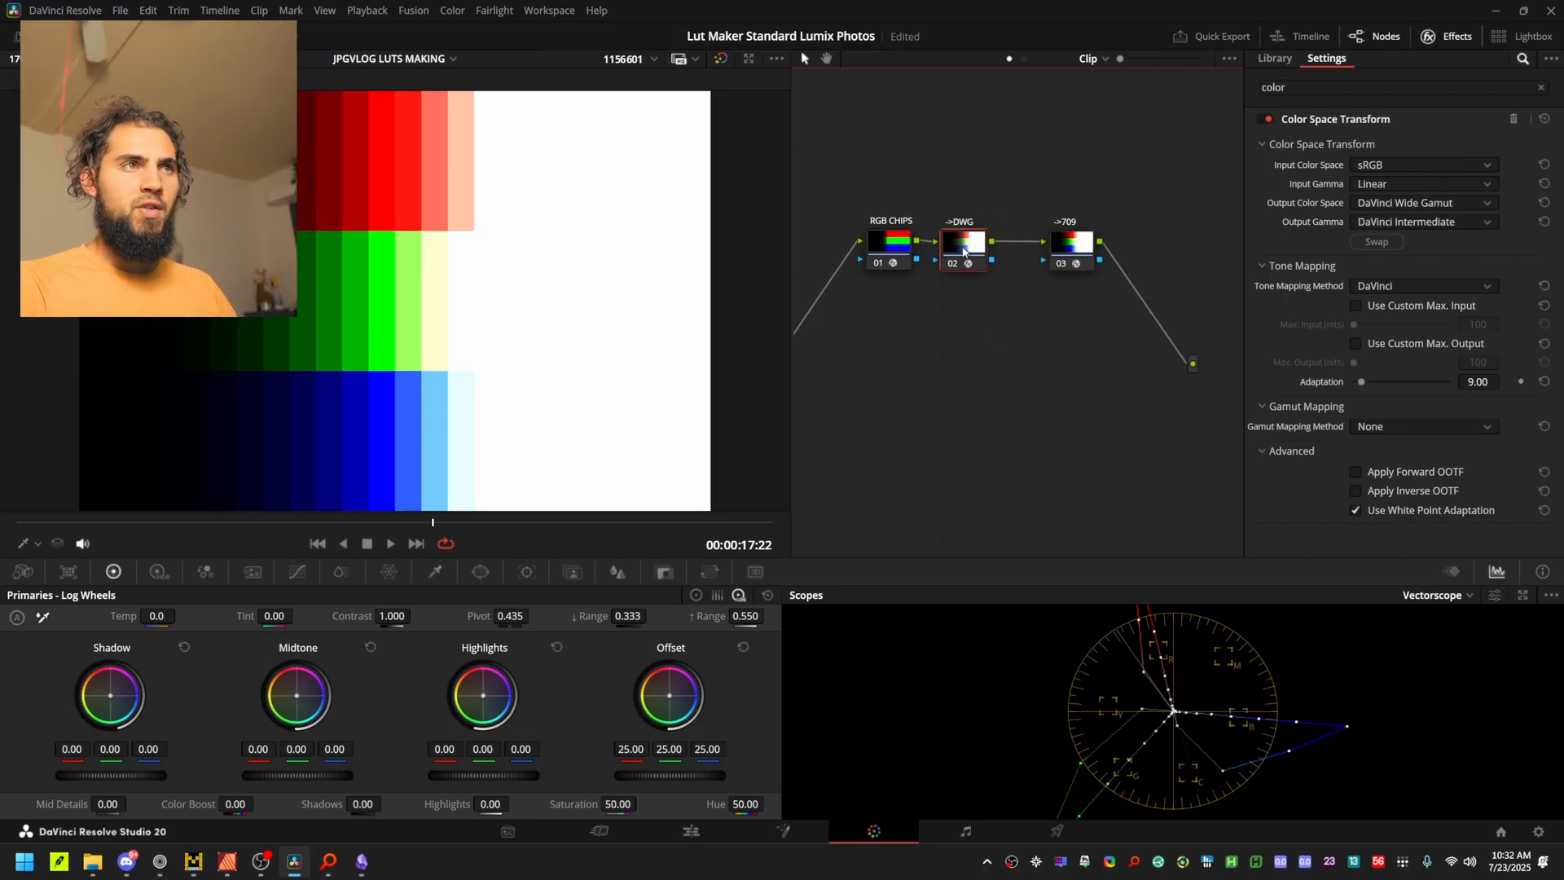
pyautogui.click(1080, 252)
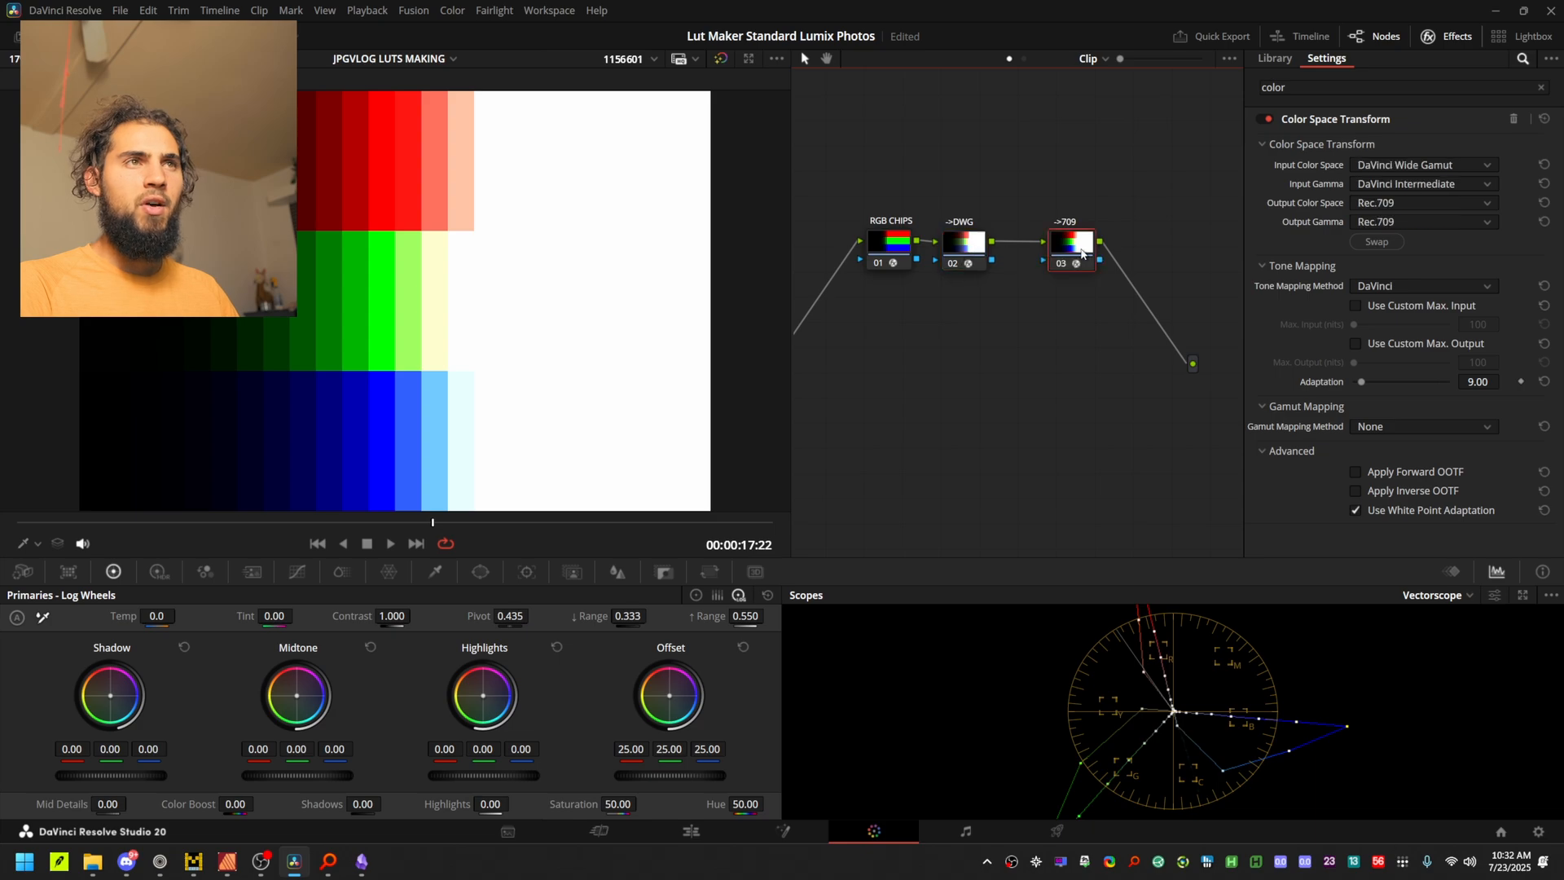
pyautogui.click(1356, 306)
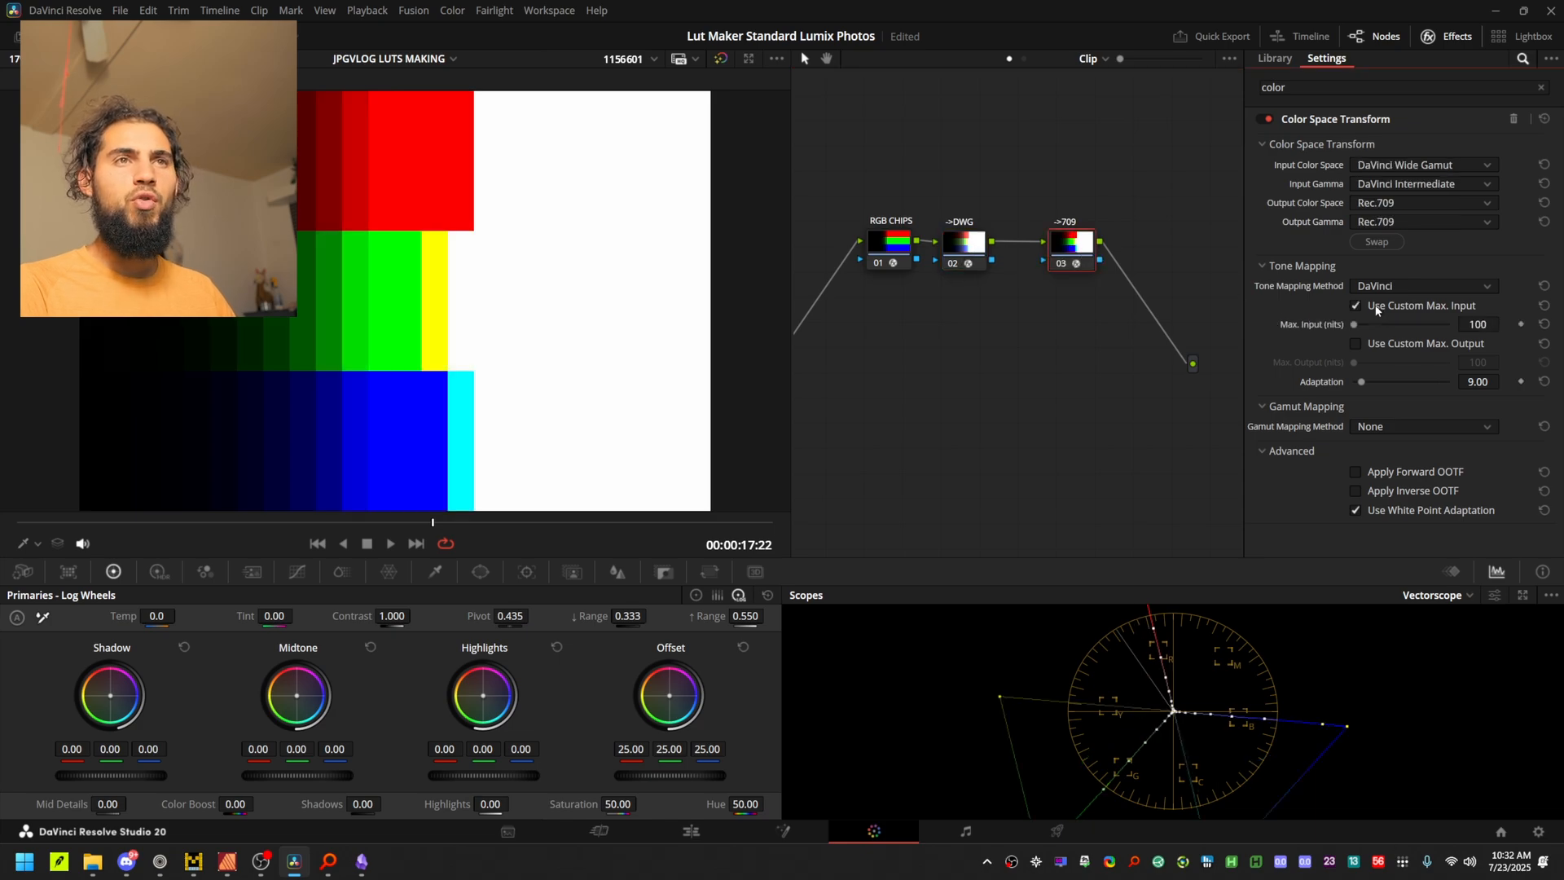
pyautogui.moveTo(1359, 327); pyautogui.dragTo(1514, 331)
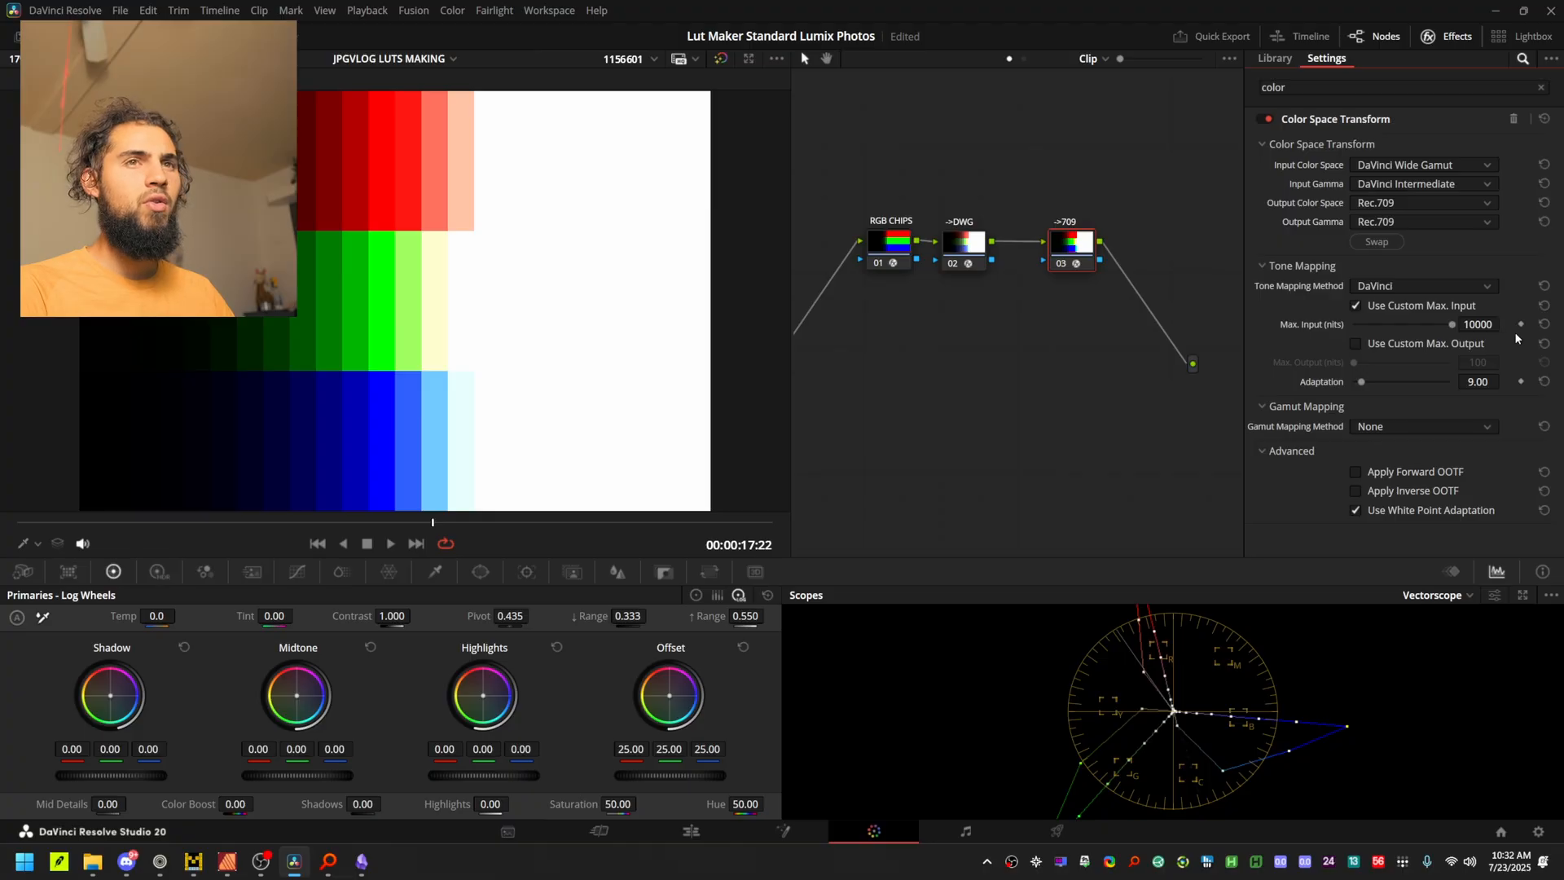
# Enable a custom maximum input of 10000 nits on the ->DWG node and turn custom maximum input off on the ->709 node.
pyautogui.click(964, 244)
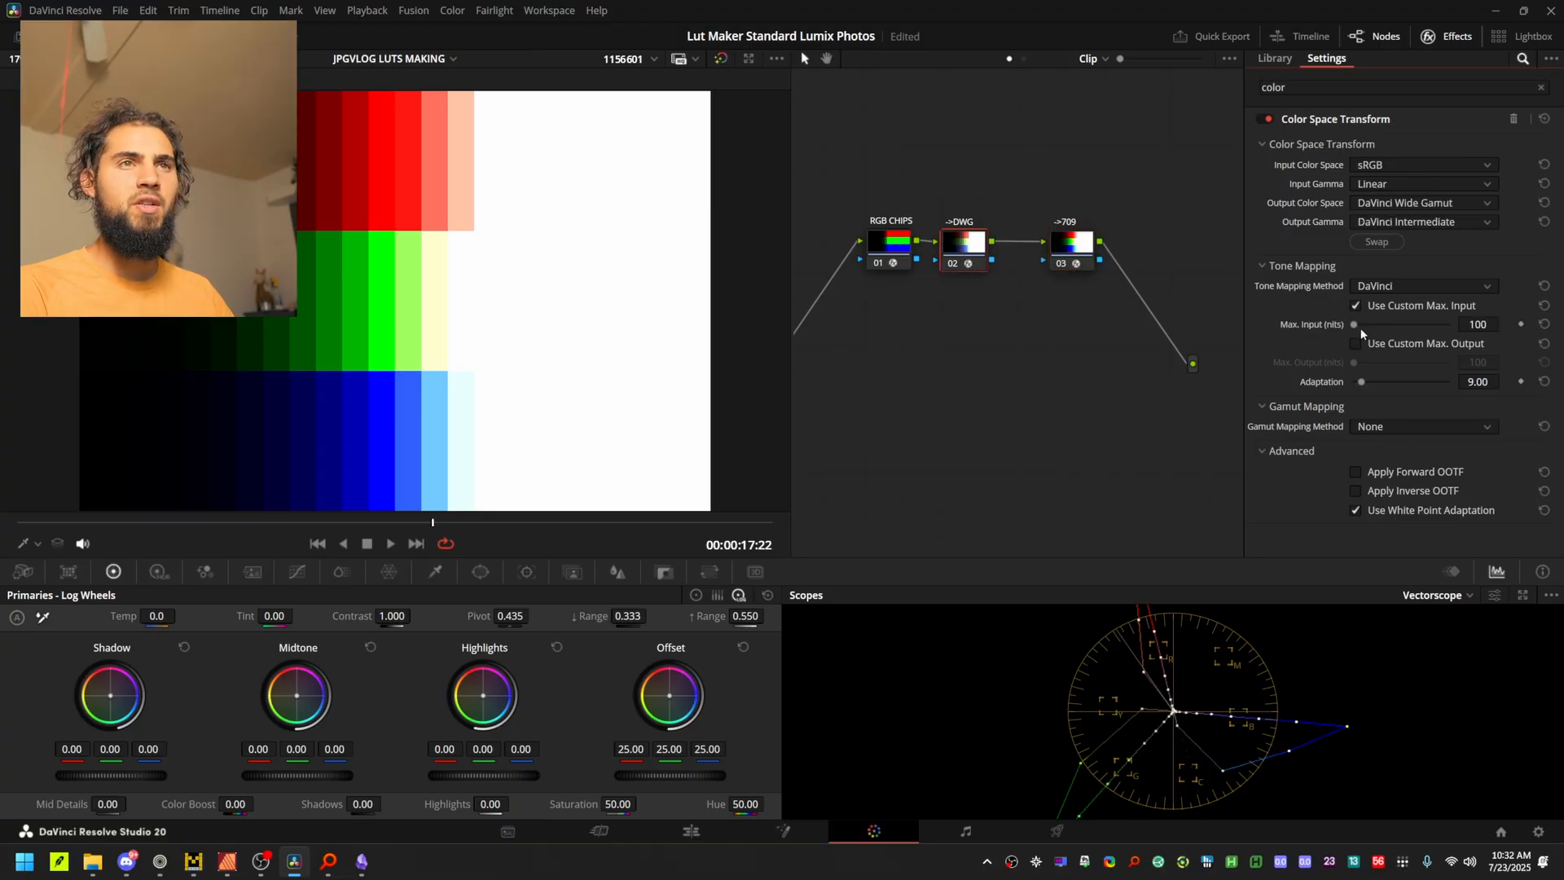
pyautogui.click(1357, 306)
pyautogui.click(1084, 249)
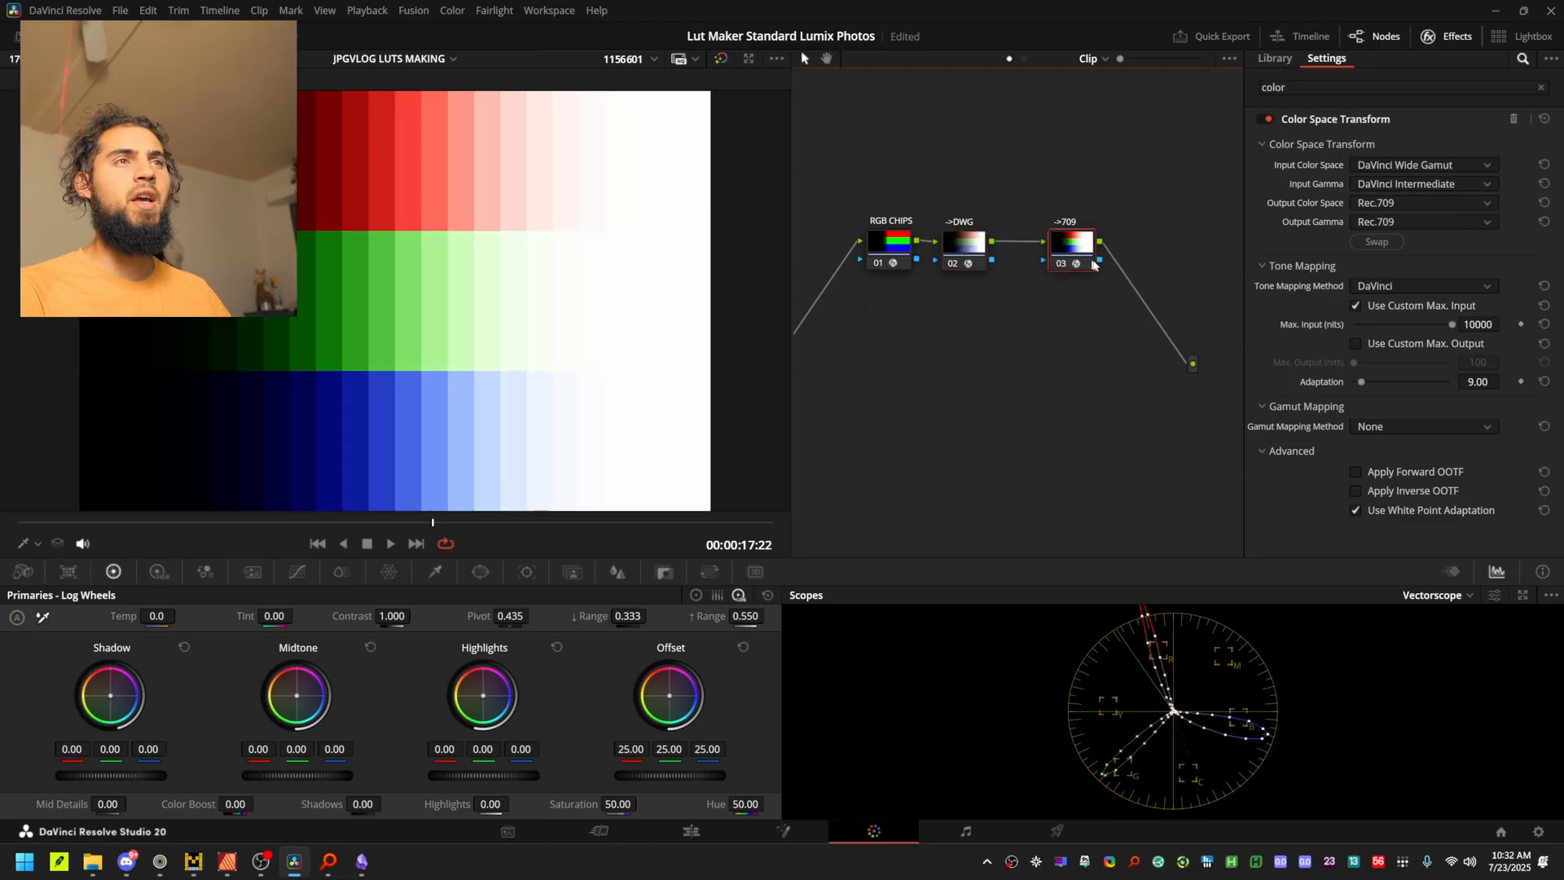
pyautogui.click(1368, 307)
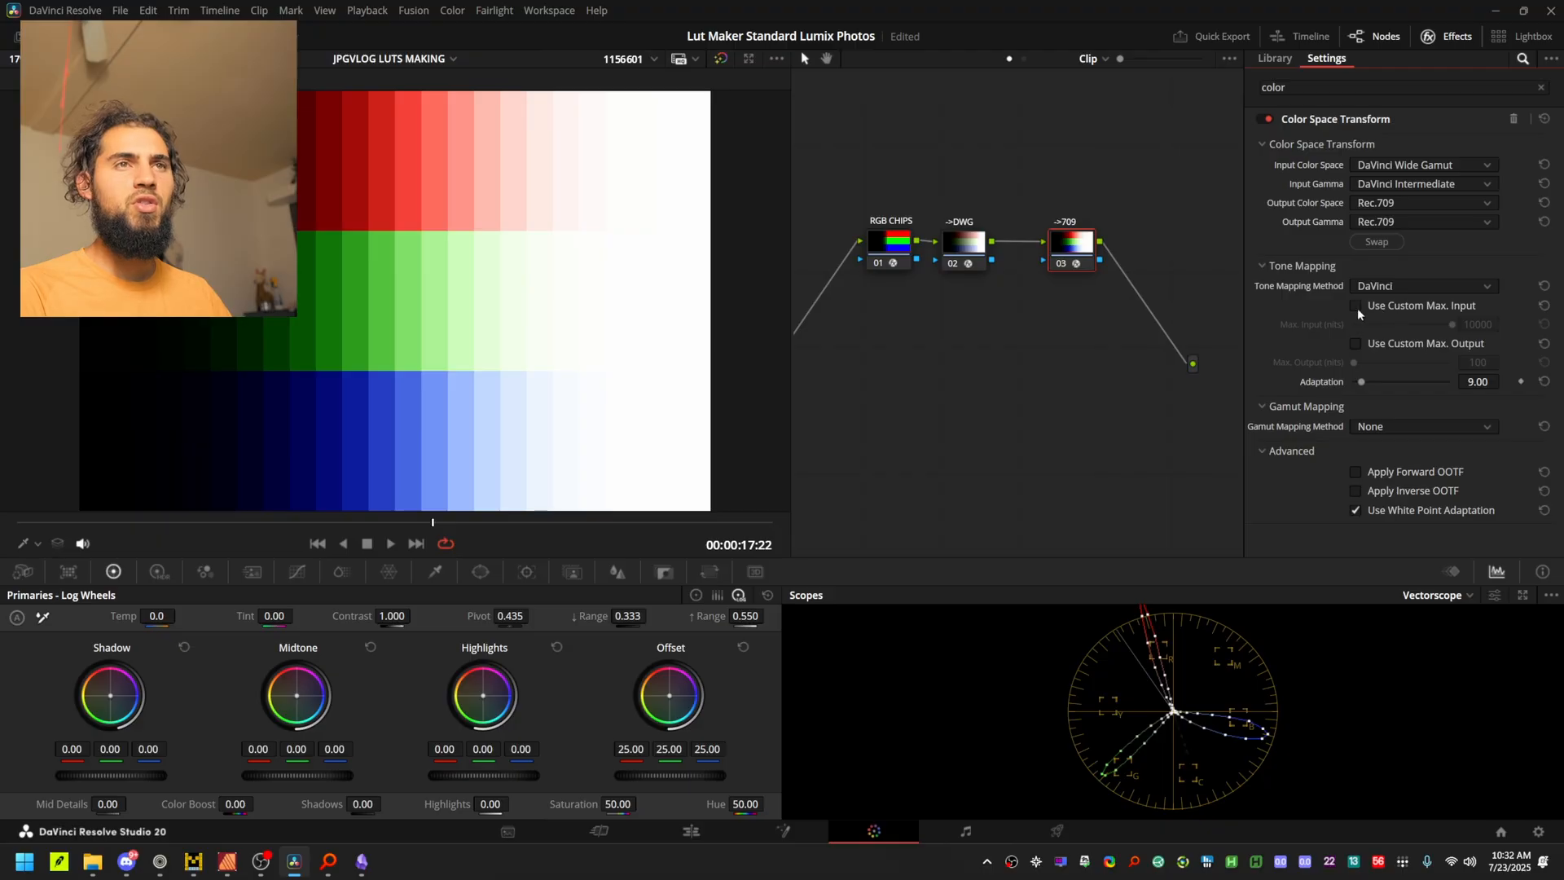
pyautogui.click(1279, 267)
pyautogui.click(1307, 289)
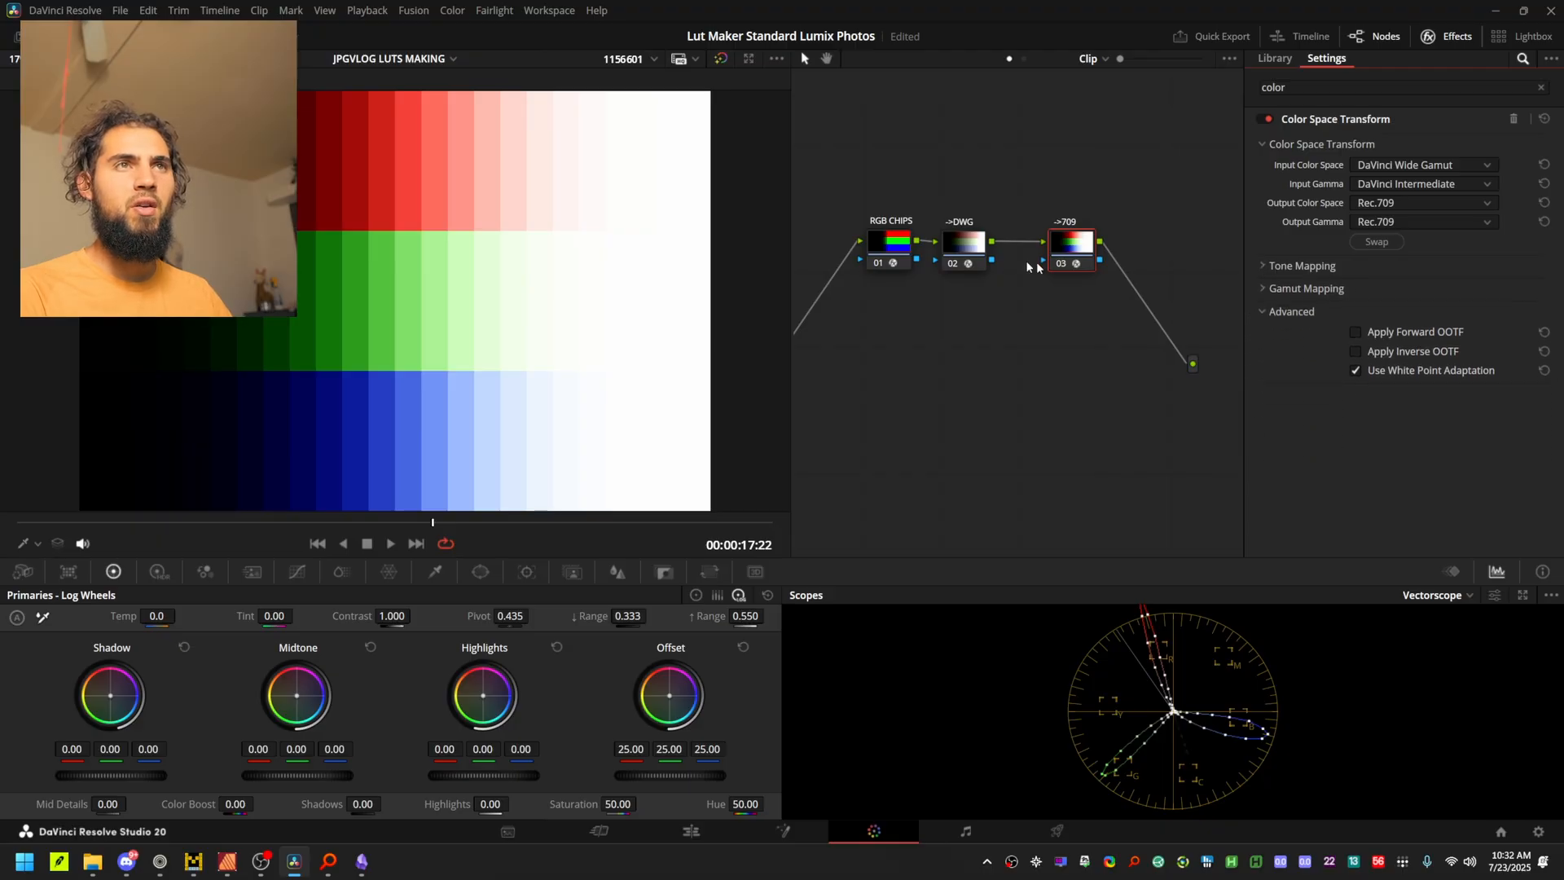
# Set the ->DWG node's tone mapping method to Luminance Mapping, keep its maximum input at 10000 nits, and save the project.
pyautogui.click(964, 244)
pyautogui.click(1296, 266)
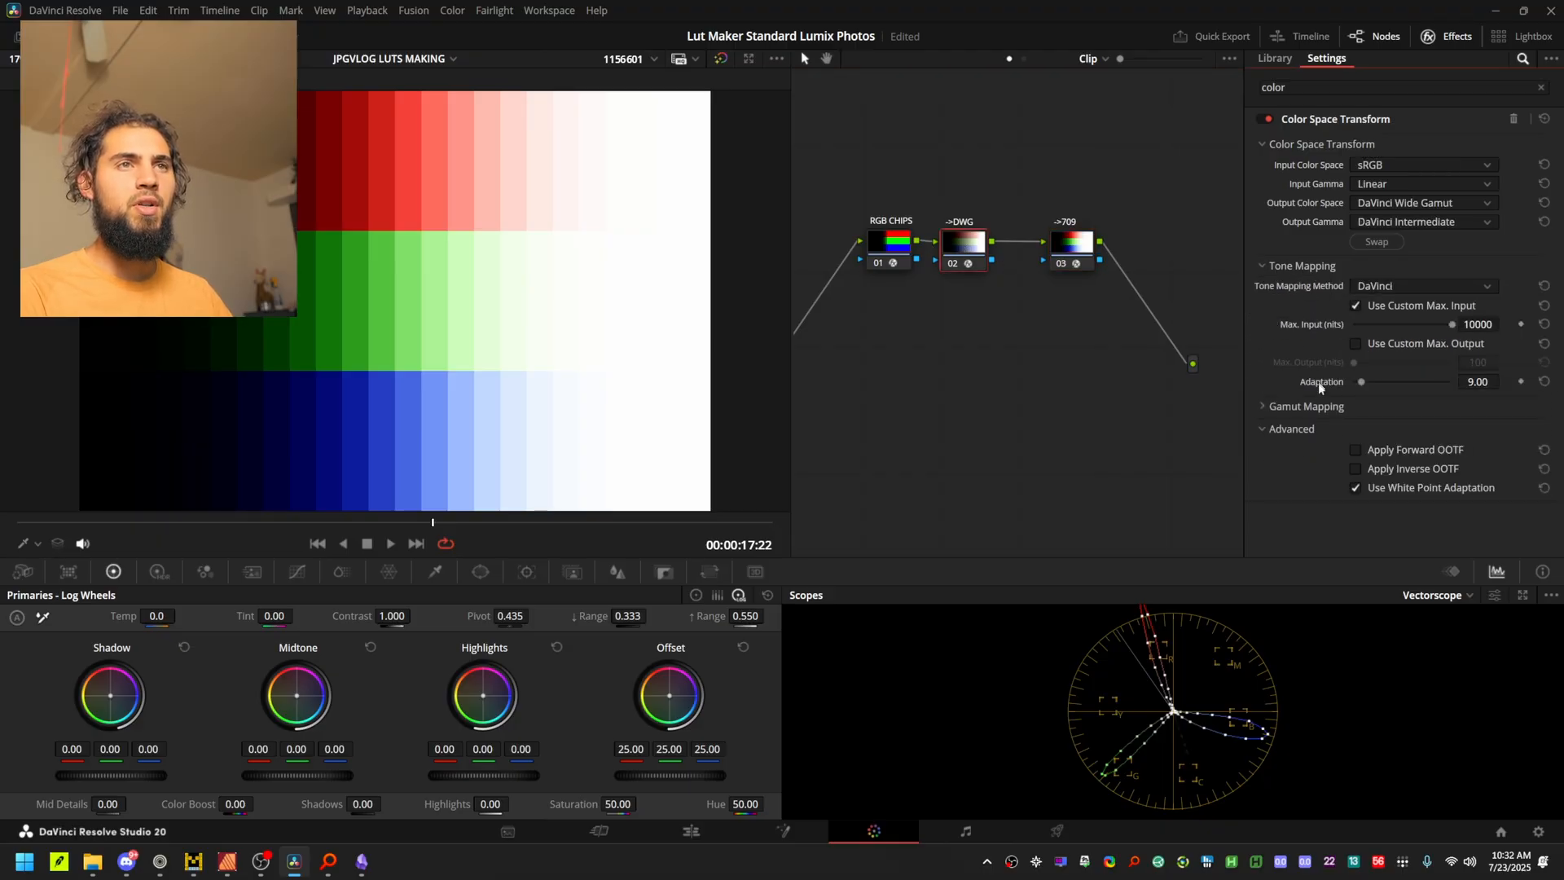
pyautogui.click(1308, 407)
pyautogui.click(1403, 287)
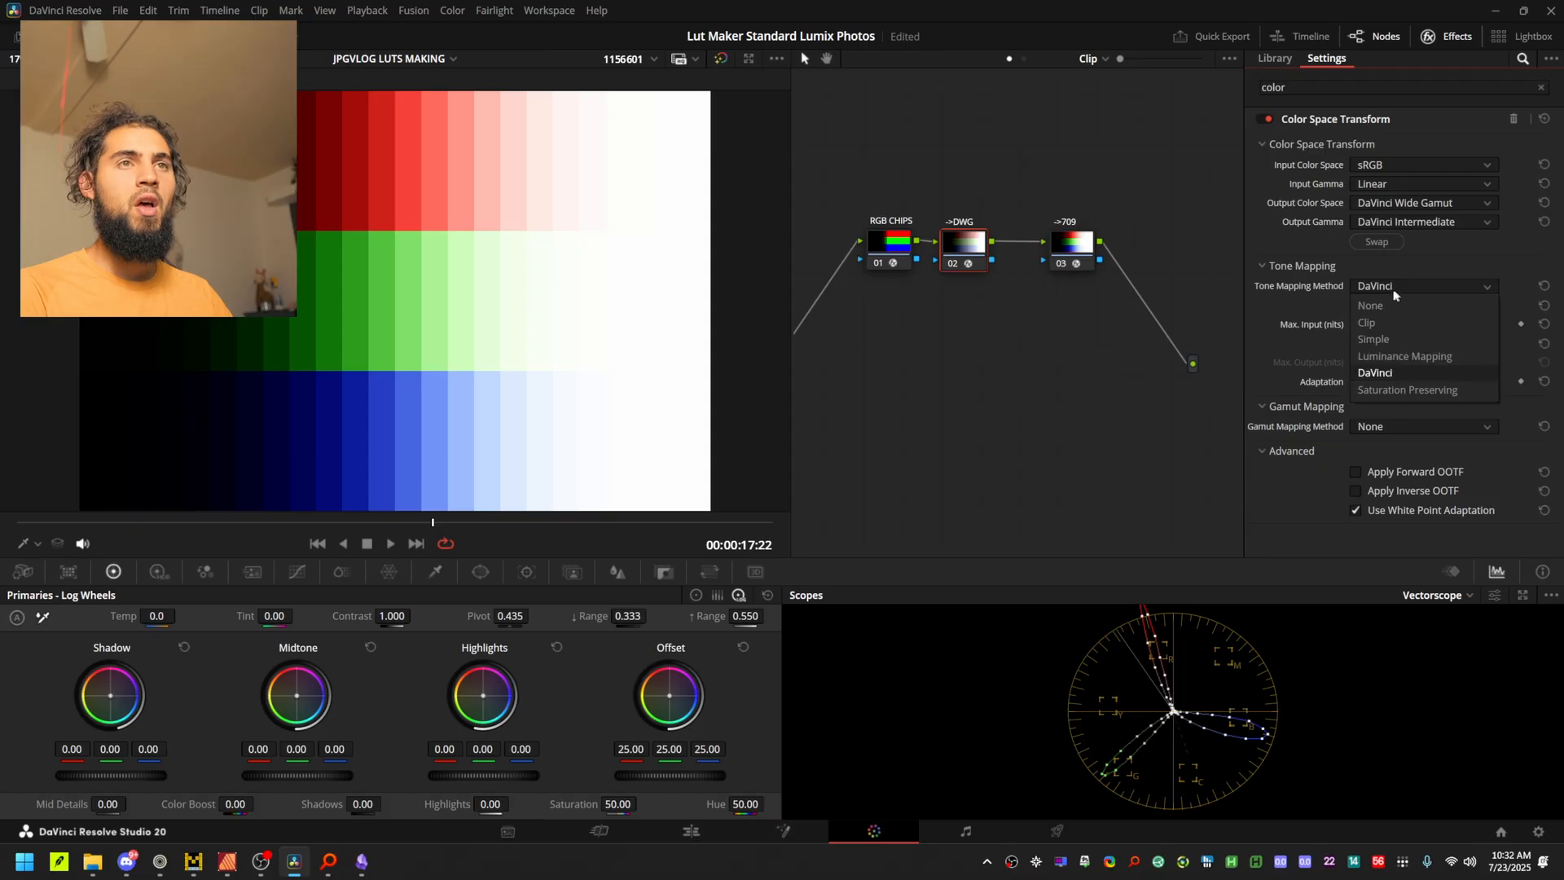
pyautogui.click(1388, 357)
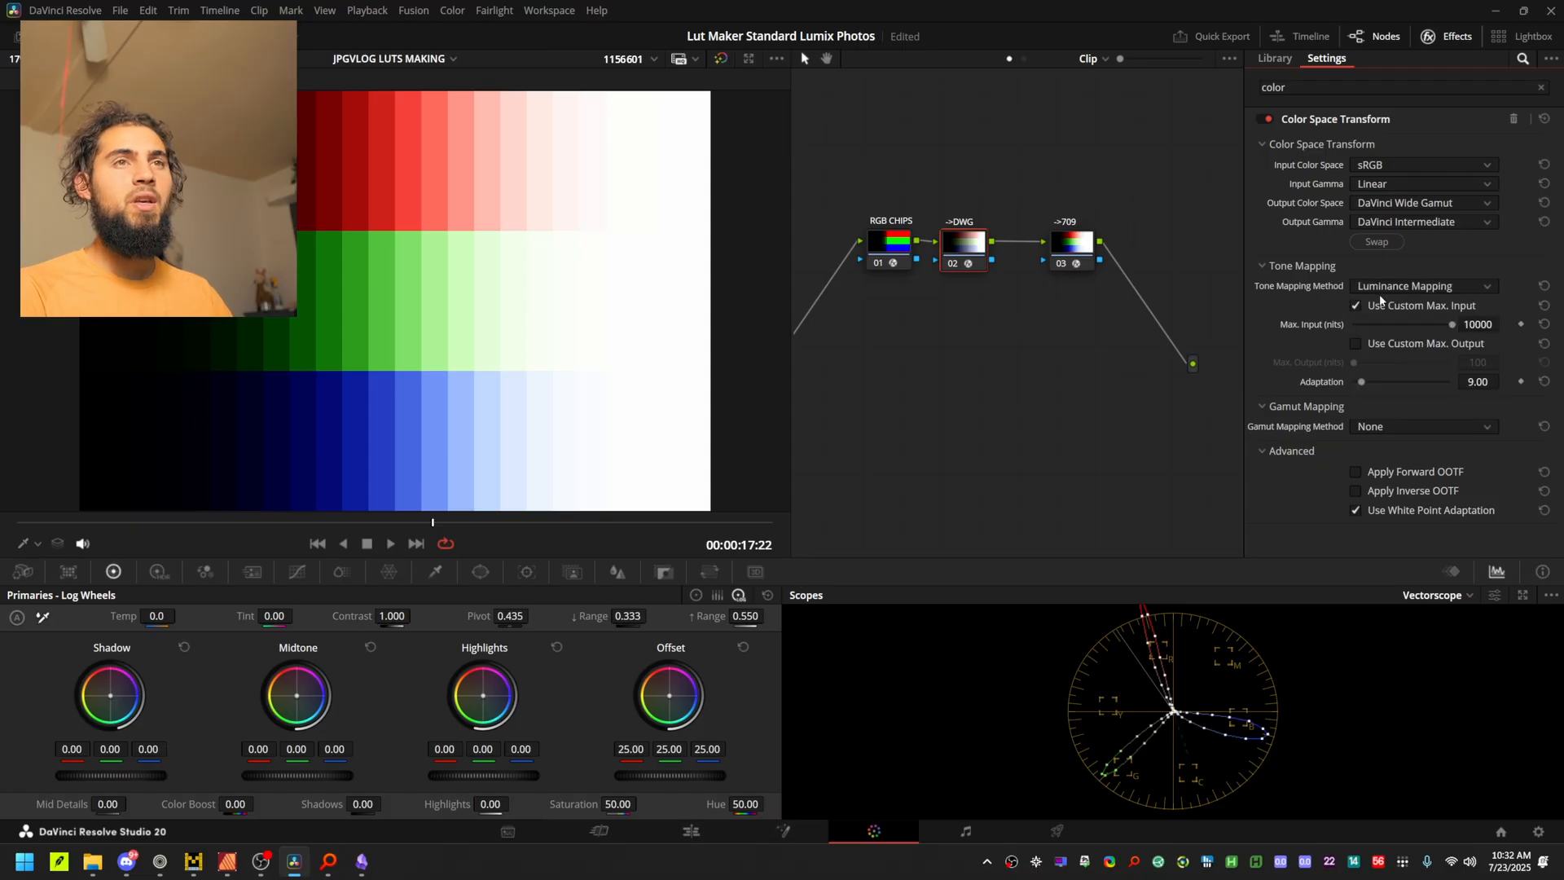
pyautogui.moveTo(1450, 324); pyautogui.dragTo(1561, 332)
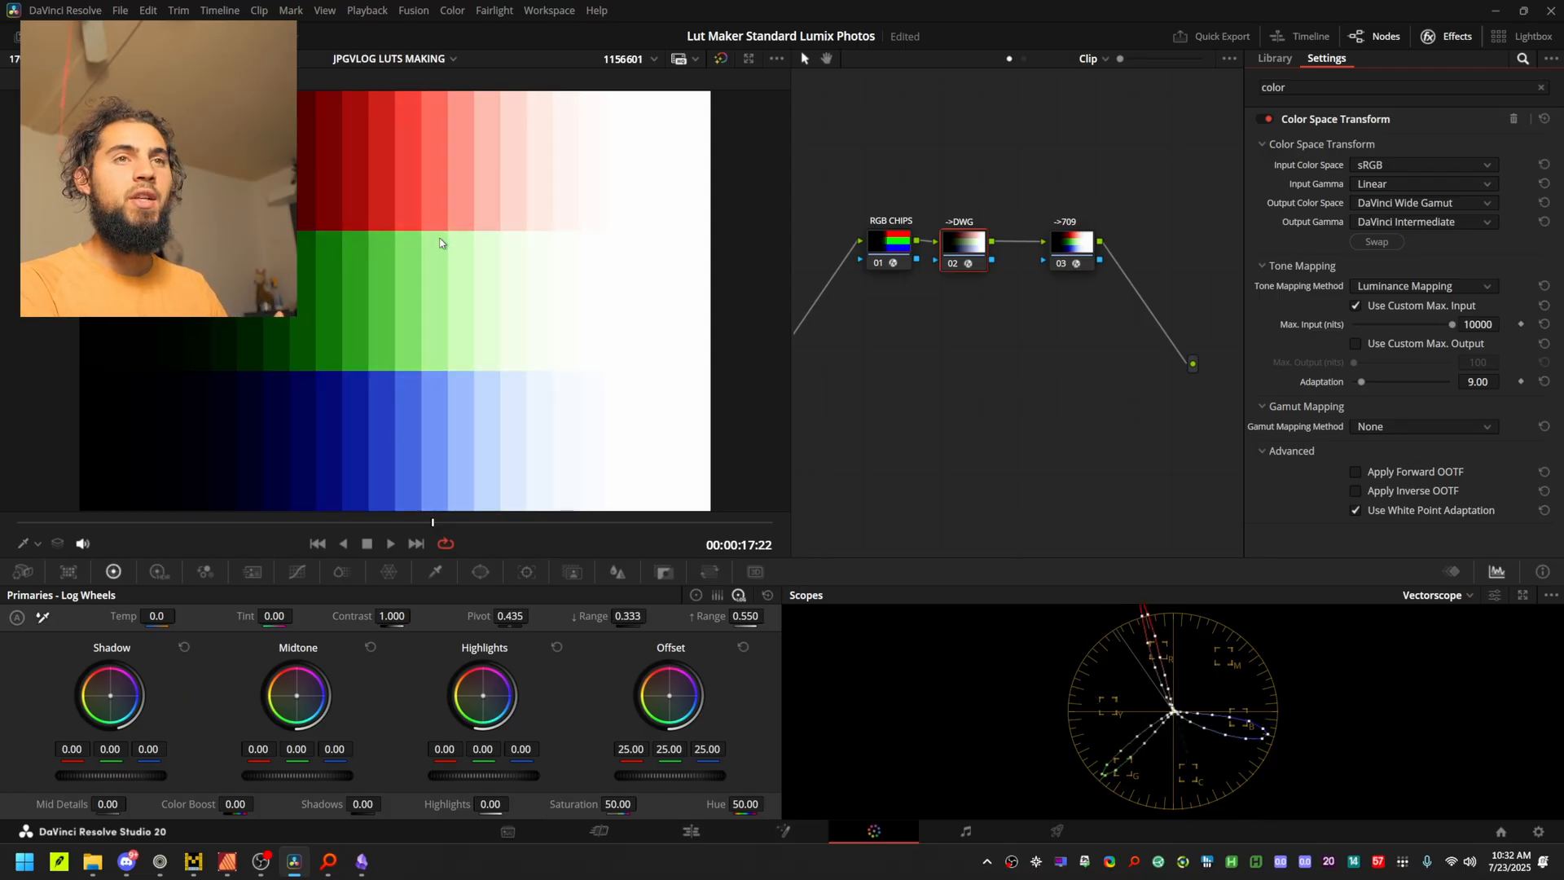
pyautogui.hotkey('ctrl', 's')
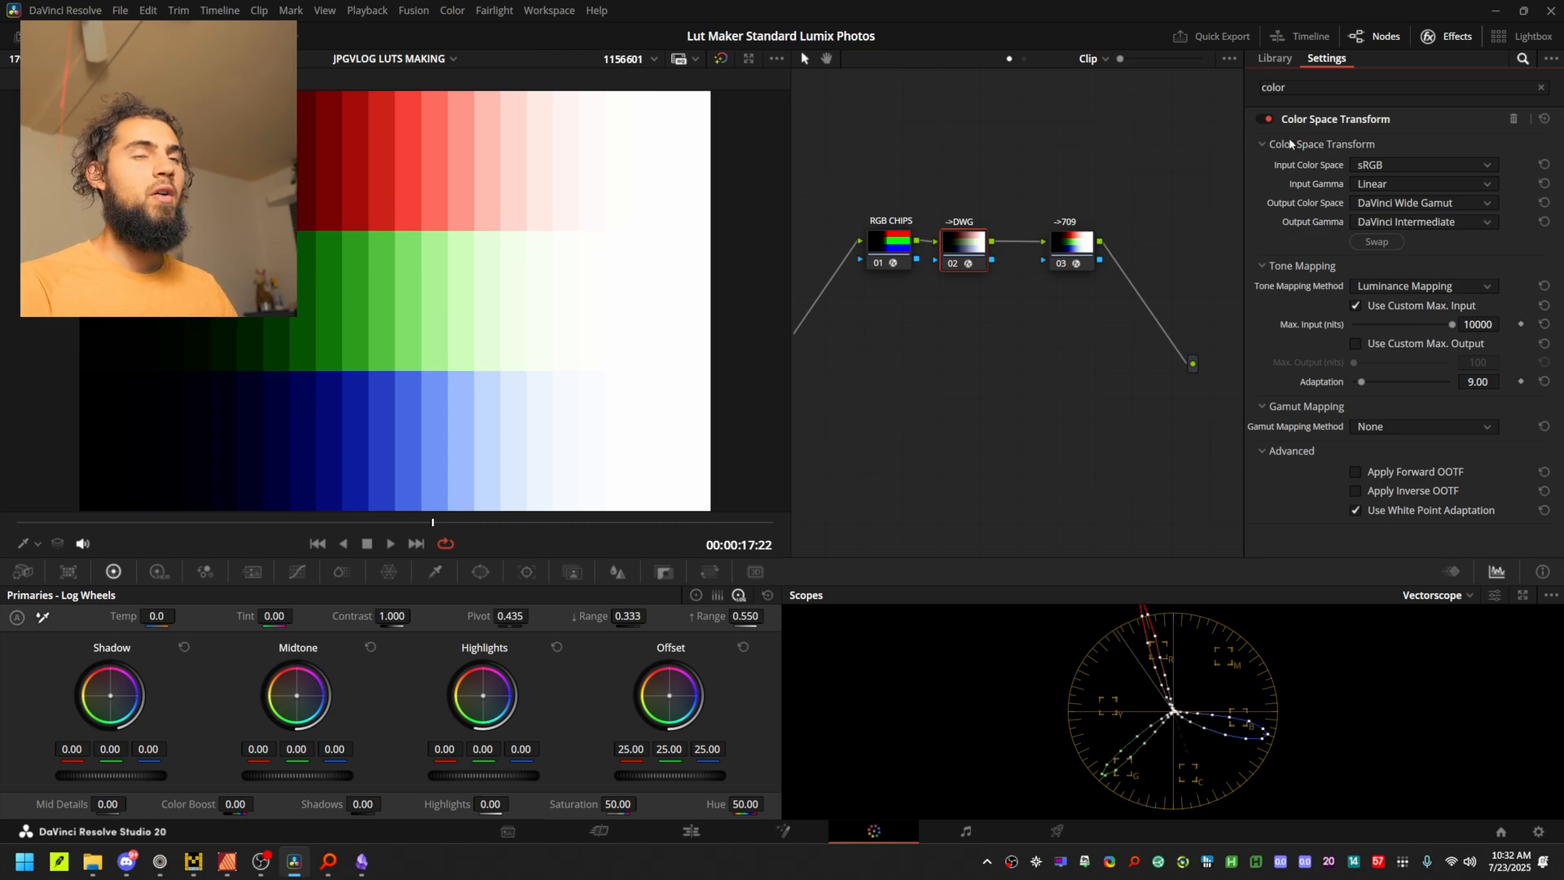
# Replace the ->709 node's Color Space Transform with the JP_2499_DRT DCTL and set its output to Rec 709 Power 2.2 - sRGB.
pyautogui.click(1077, 246)
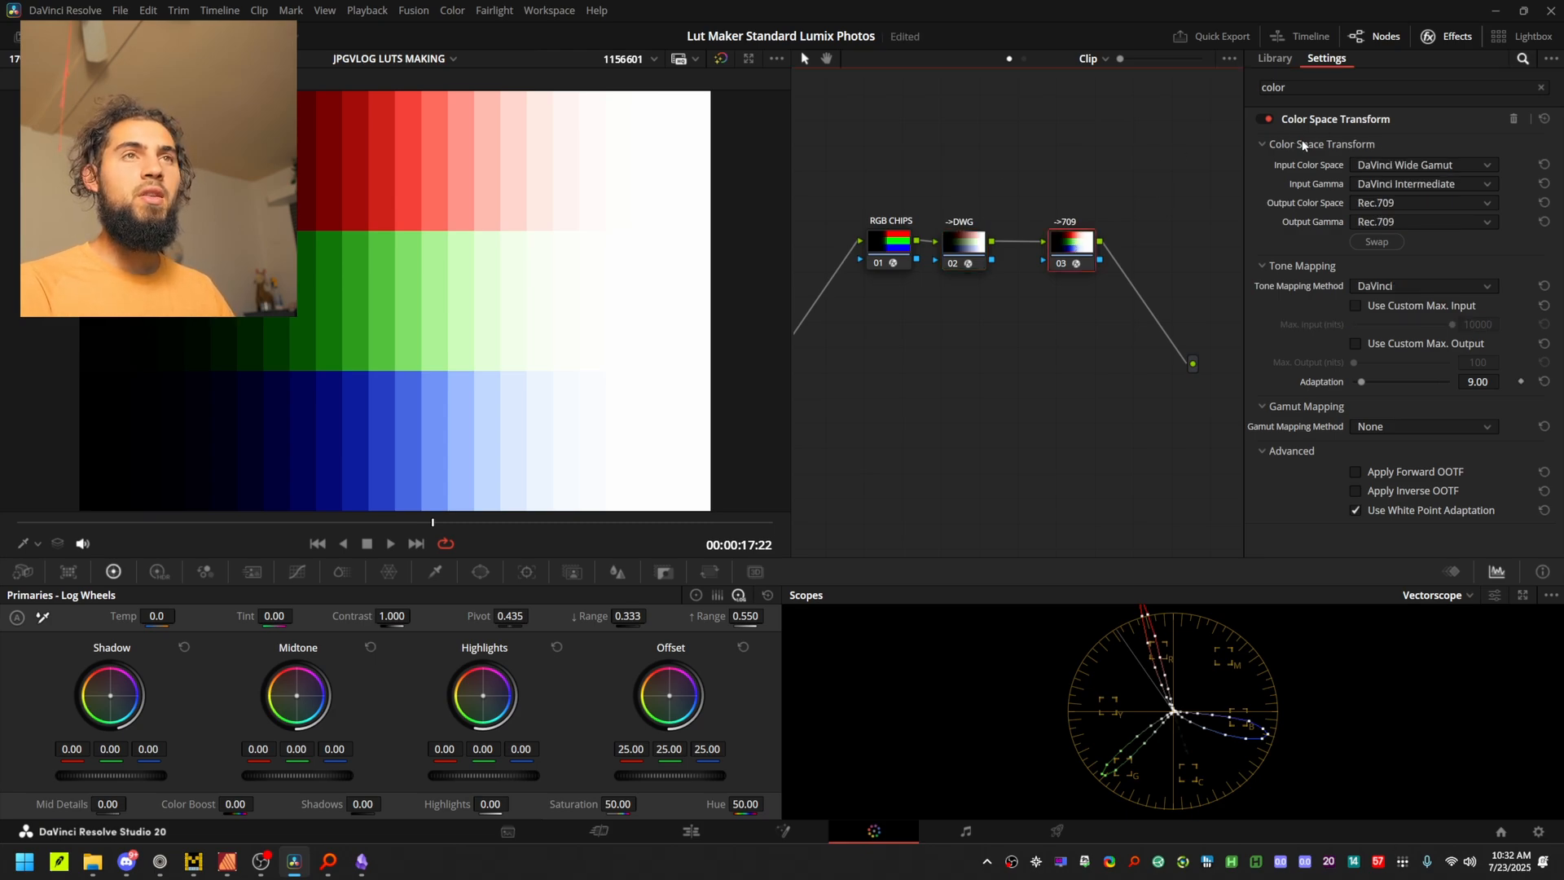
pyautogui.doubleClick(1352, 90)
pyautogui.write('DCT')
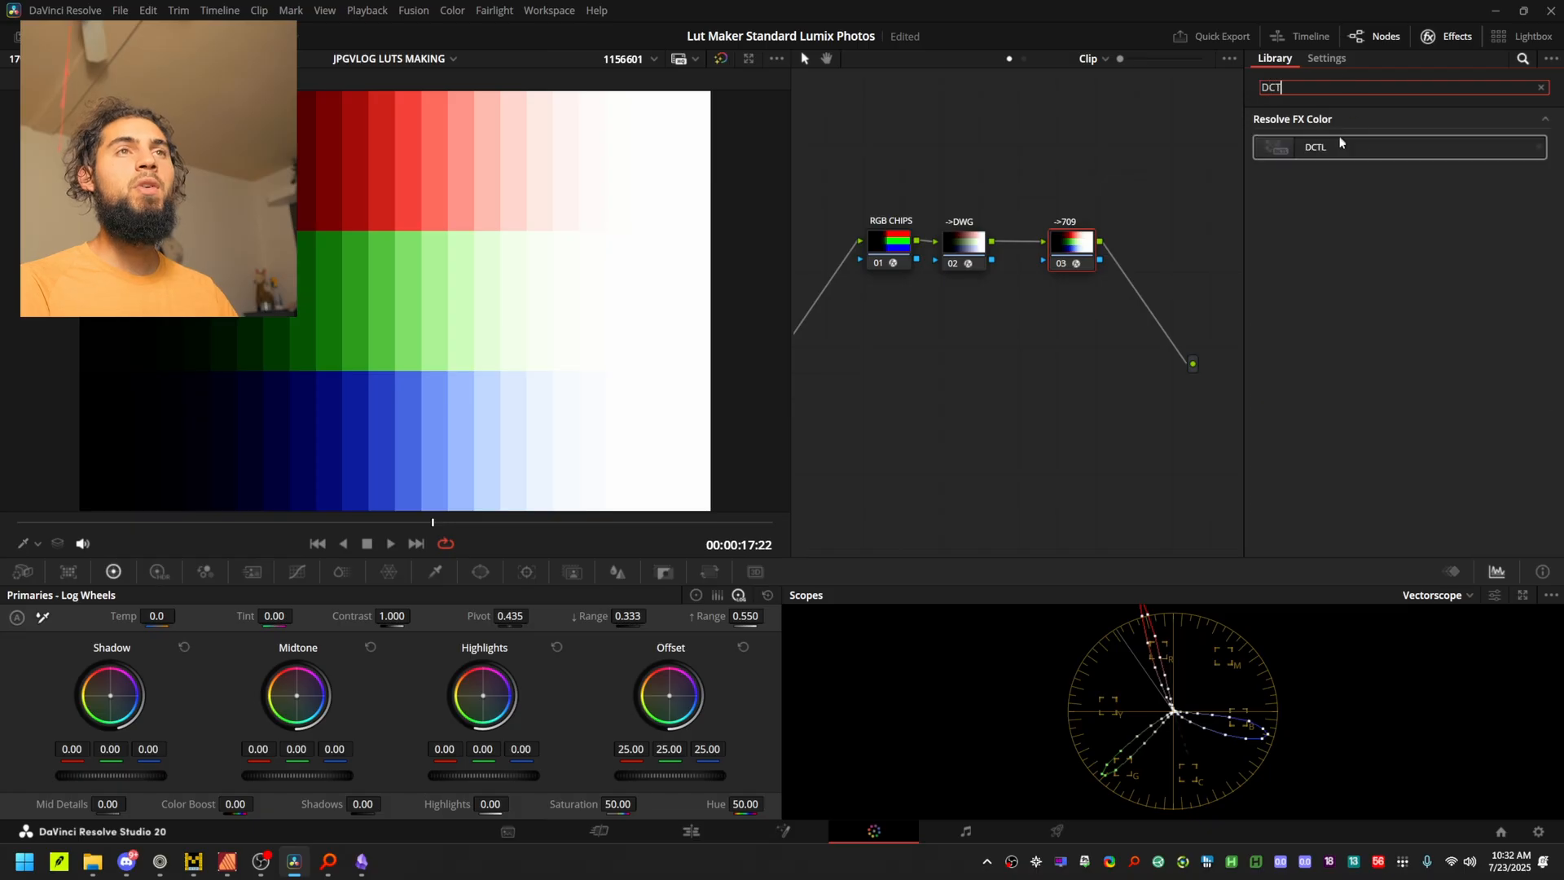
pyautogui.moveTo(1337, 148); pyautogui.dragTo(1072, 245)
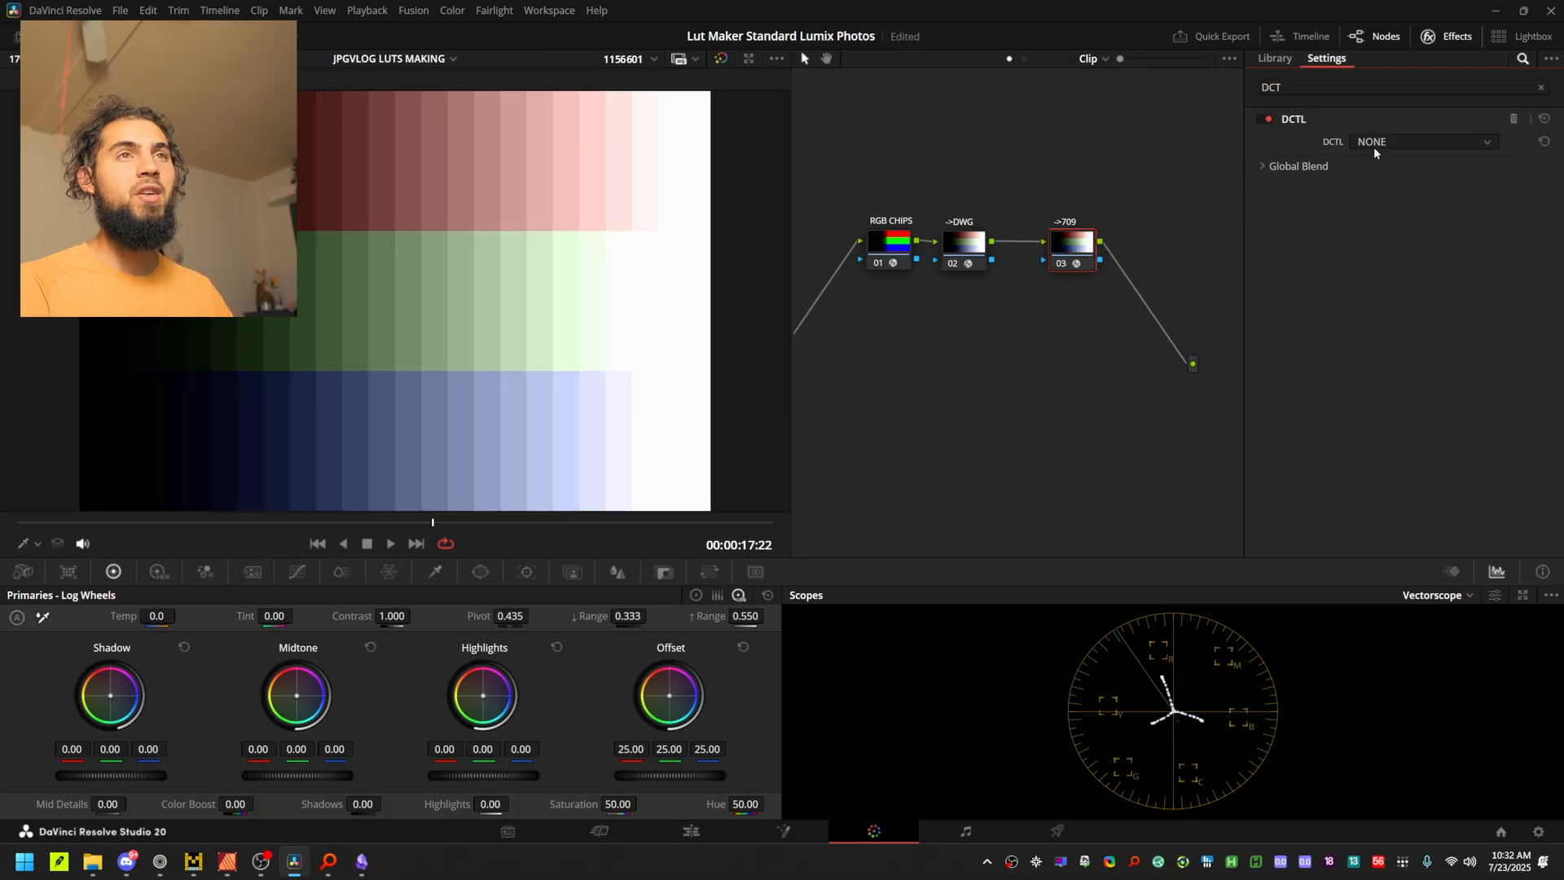
pyautogui.click(1421, 142)
pyautogui.click(1409, 229)
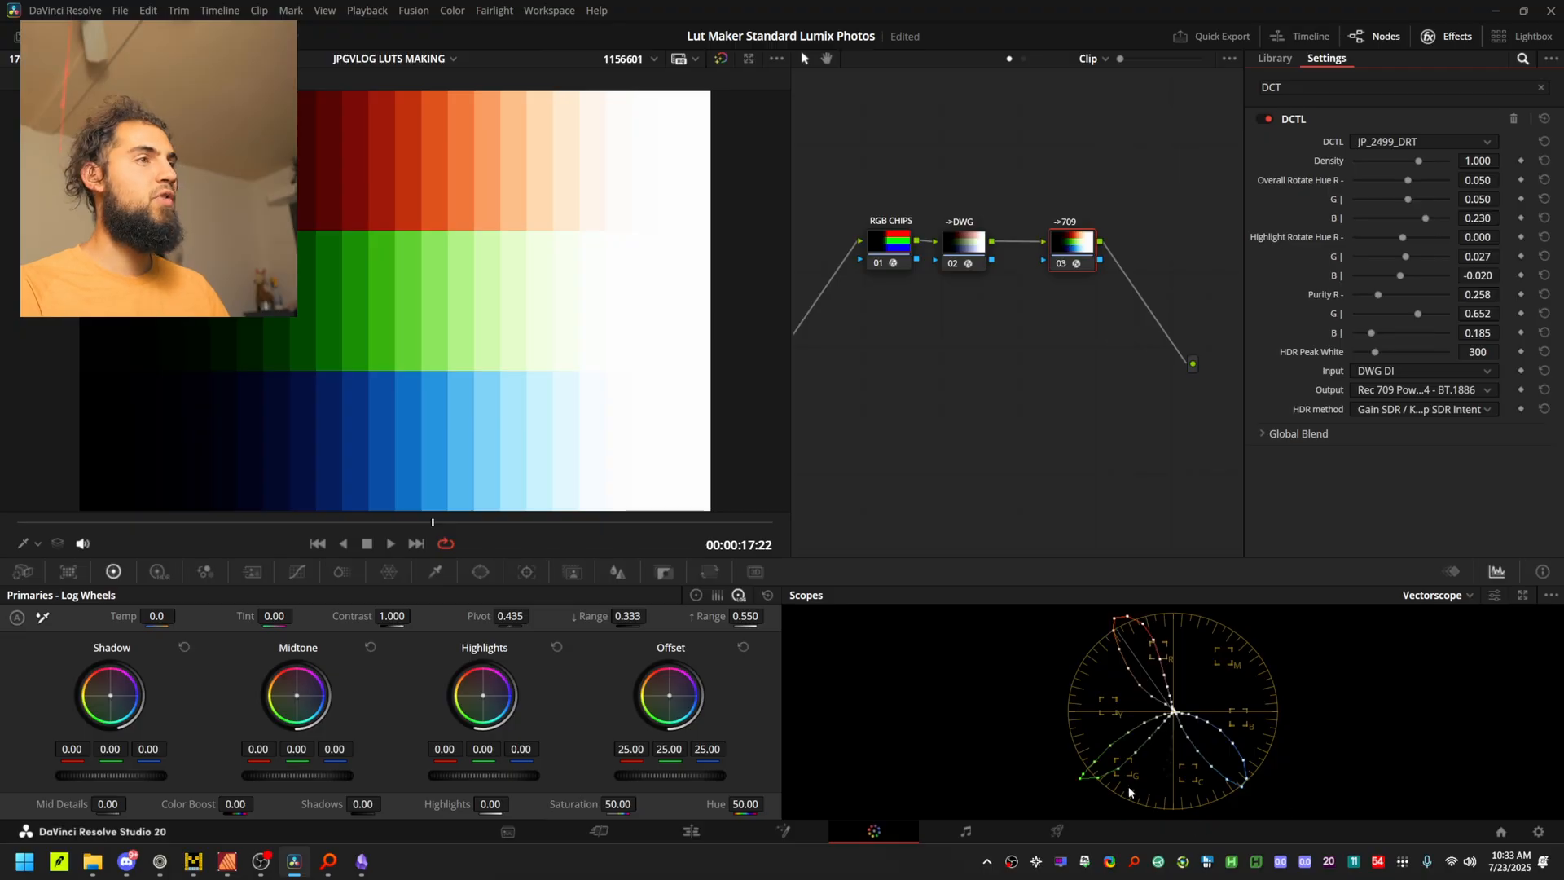
pyautogui.click(1403, 394)
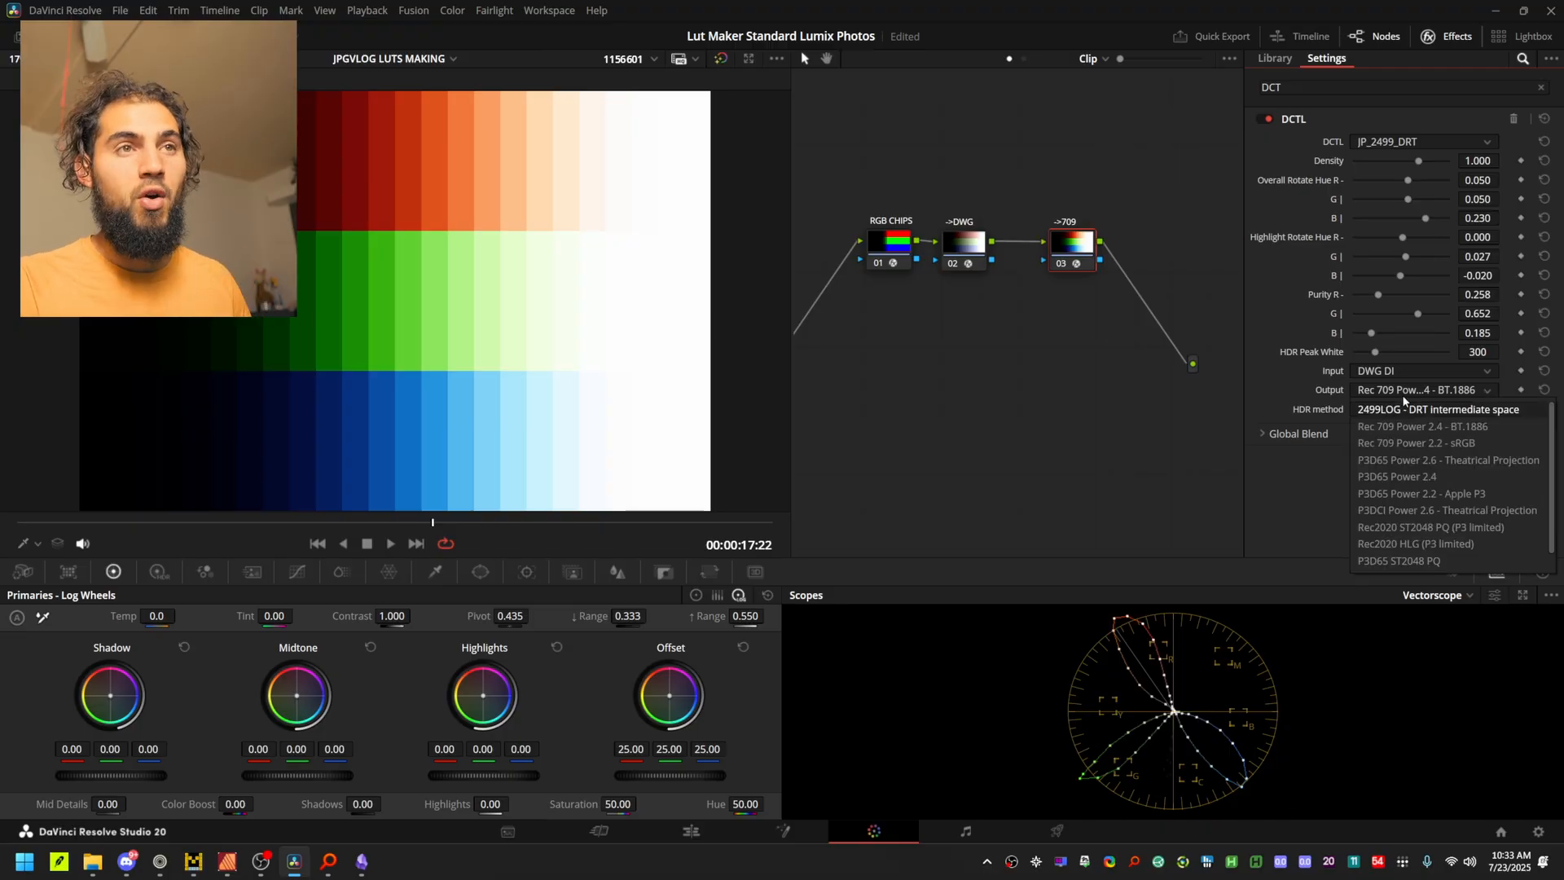
pyautogui.click(1421, 446)
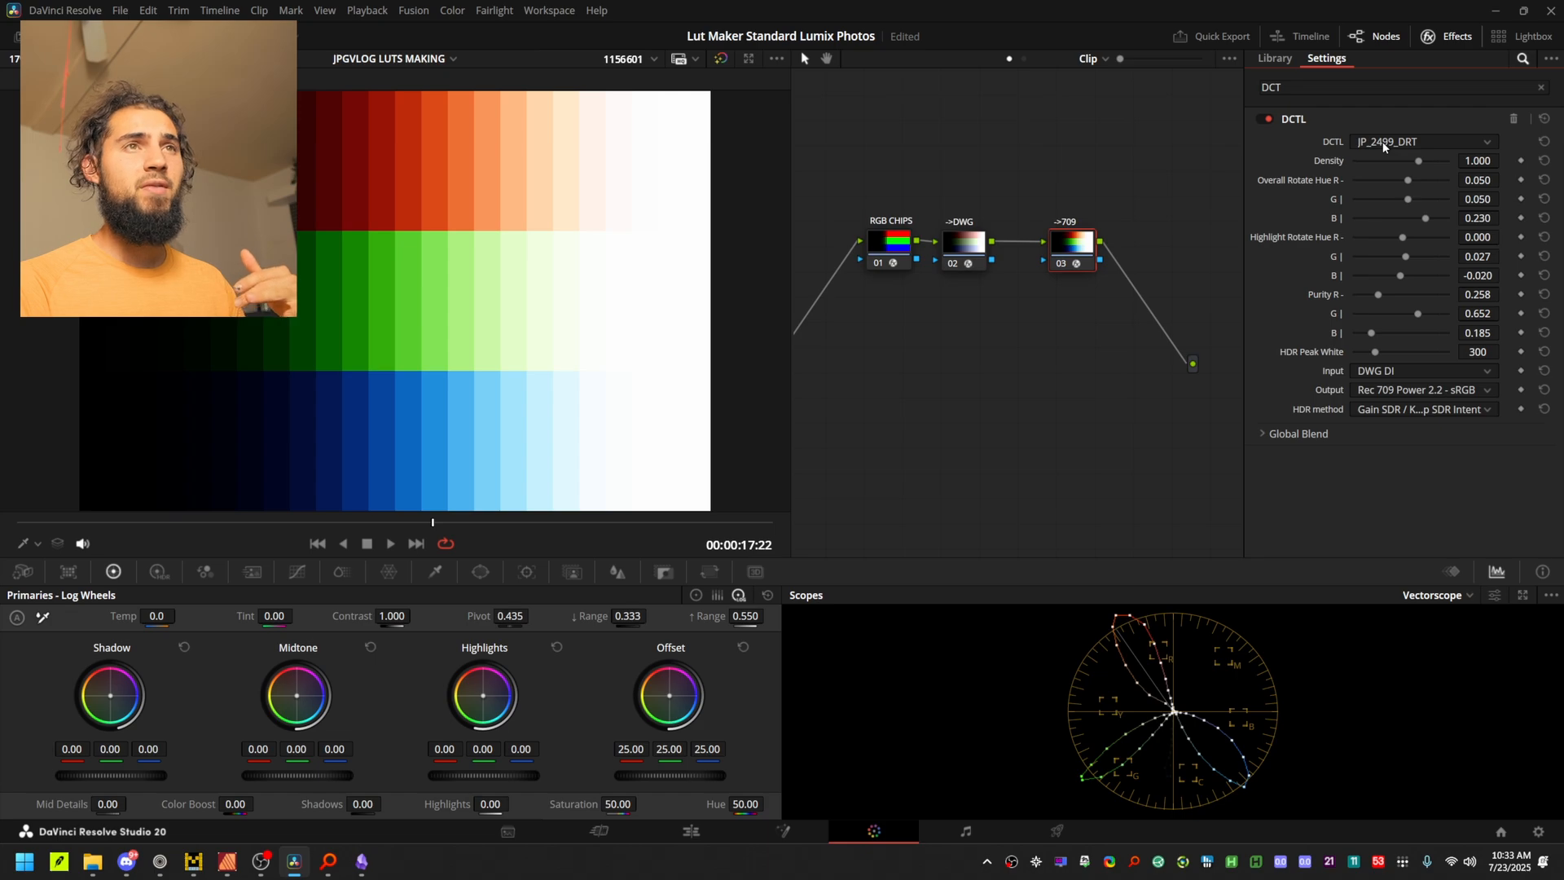
# Disable the RGB CHIPS node and reposition the ->DWG and ->709 nodes, leaving a gap between RGB CHIPS and ->DWG.
pyautogui.click(972, 255)
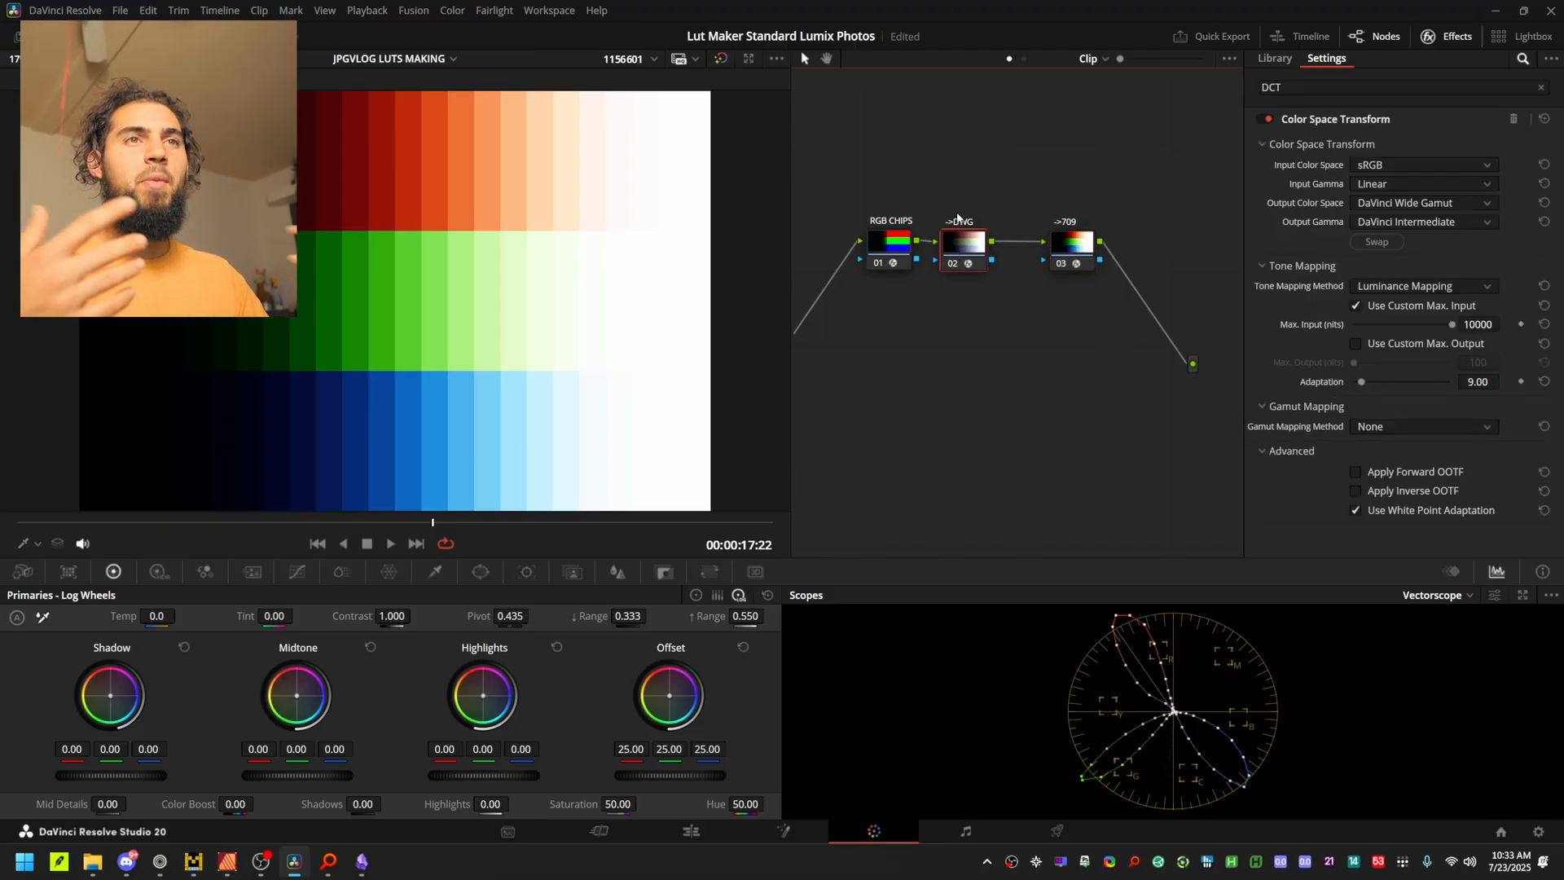
pyautogui.click(894, 249)
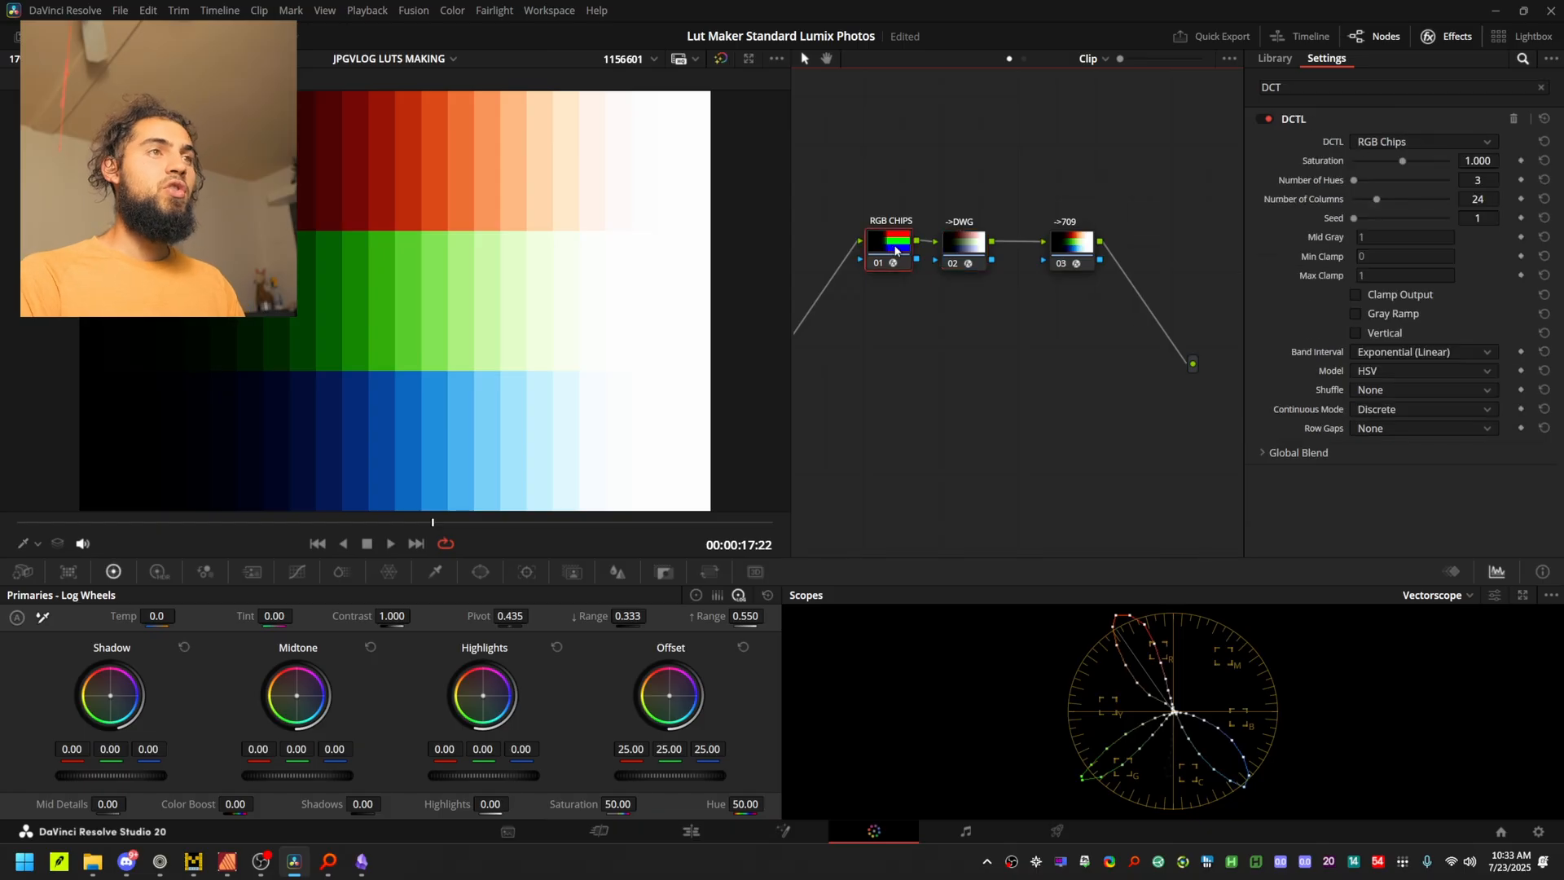
pyautogui.hotkey('ctrl', 'd')
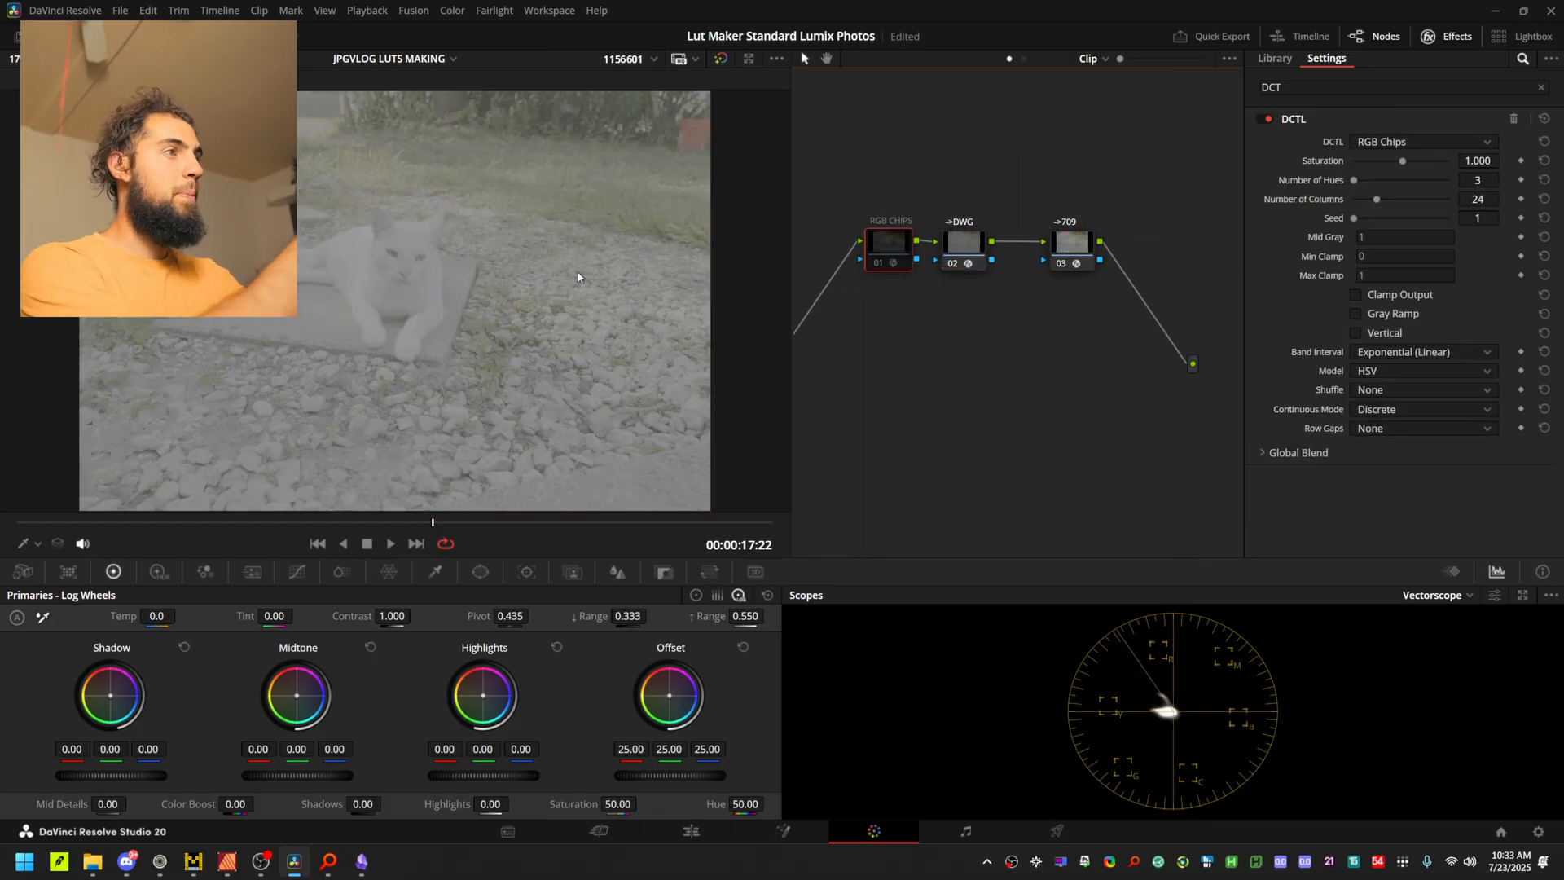
pyautogui.moveTo(1066, 248); pyautogui.dragTo(1087, 249)
pyautogui.moveTo(957, 259); pyautogui.dragTo(1011, 257)
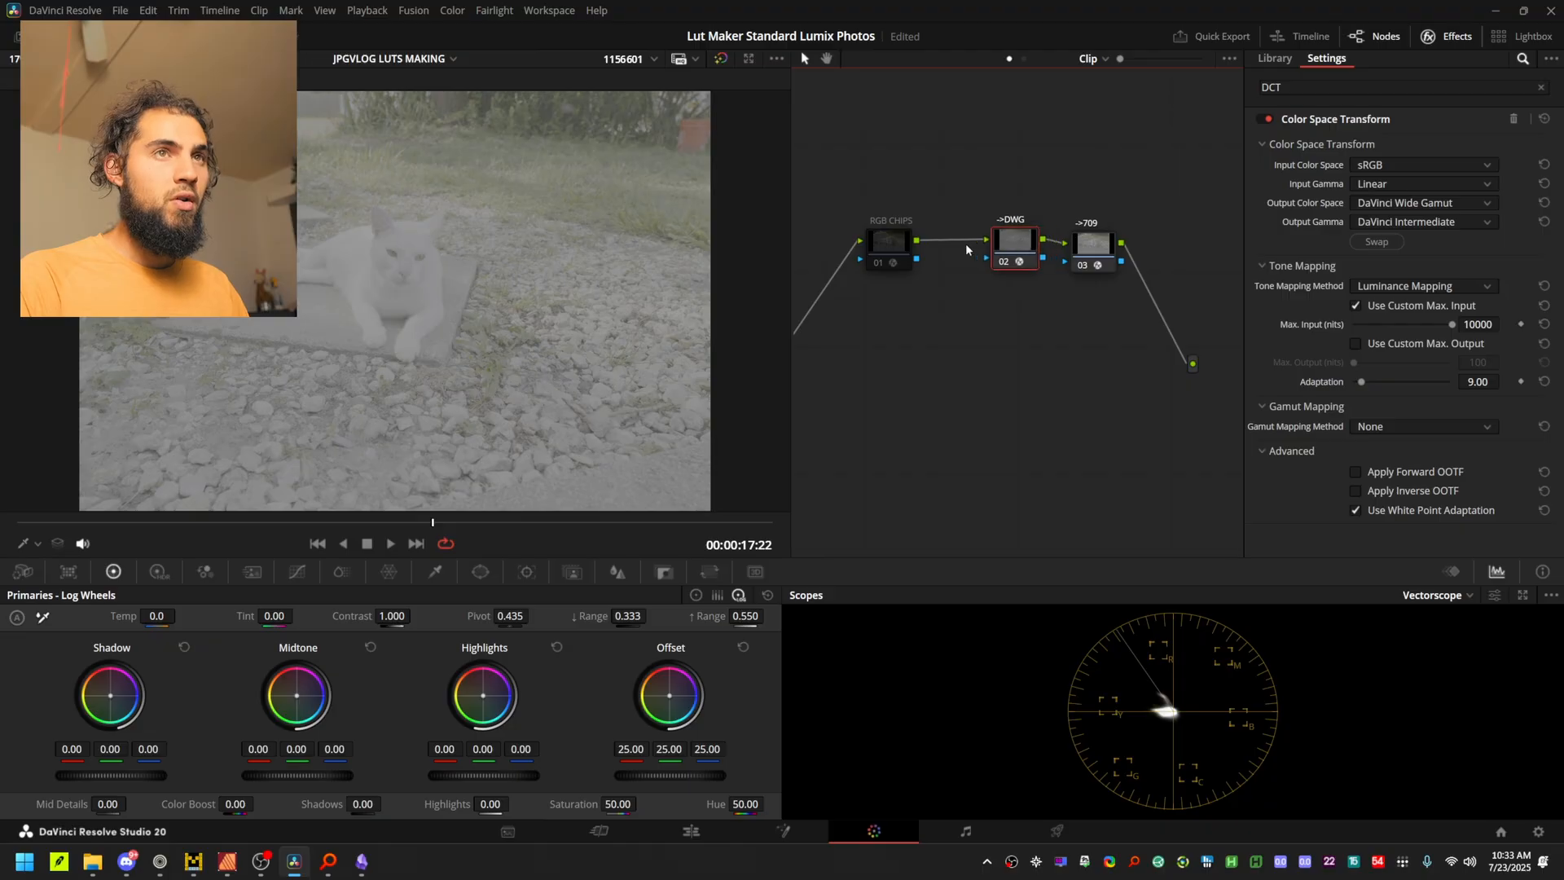
# Set the ->DWG node's input color space to Panasonic V-Gamut and its input gamma to Panasonic V-Log.
pyautogui.click(1401, 167)
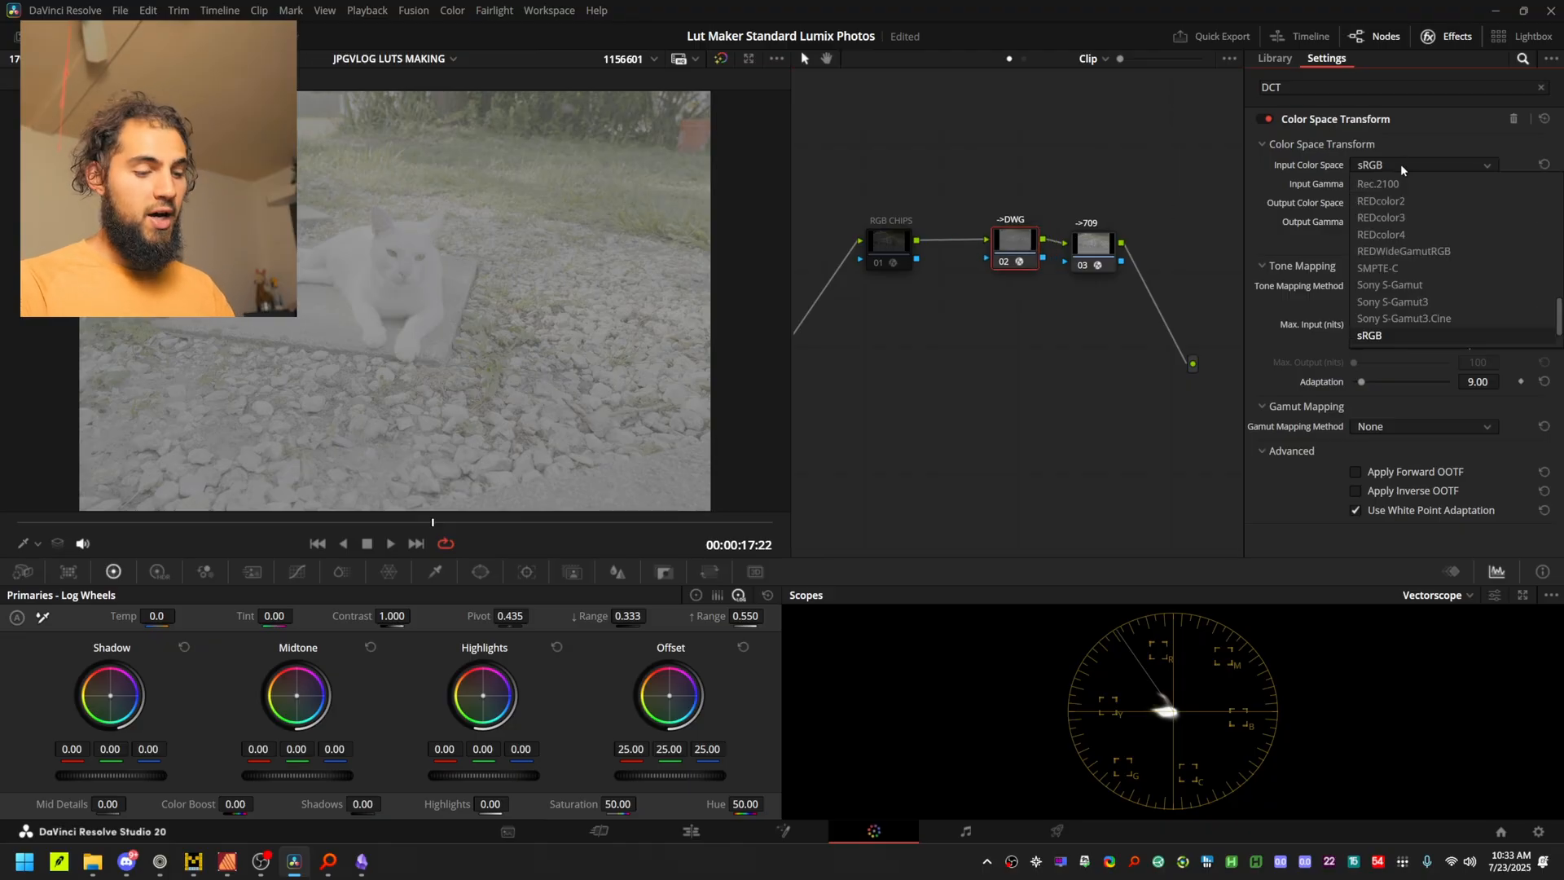
pyautogui.scroll(5, 1400, 163)
pyautogui.click(1400, 164)
pyautogui.click(1387, 187)
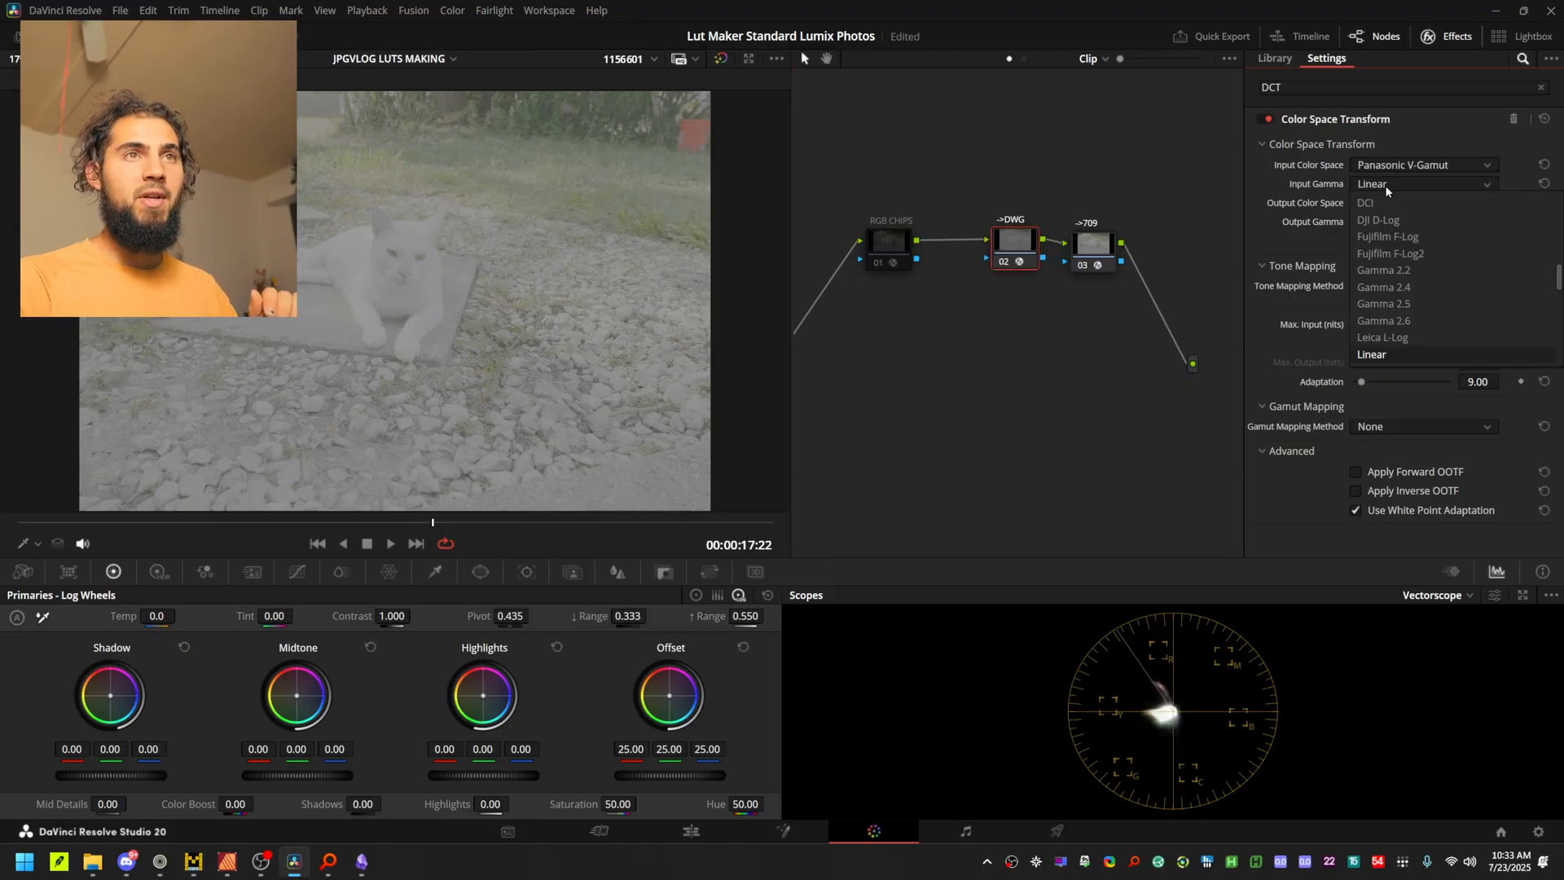
pyautogui.press('p')
pyautogui.press('Return')
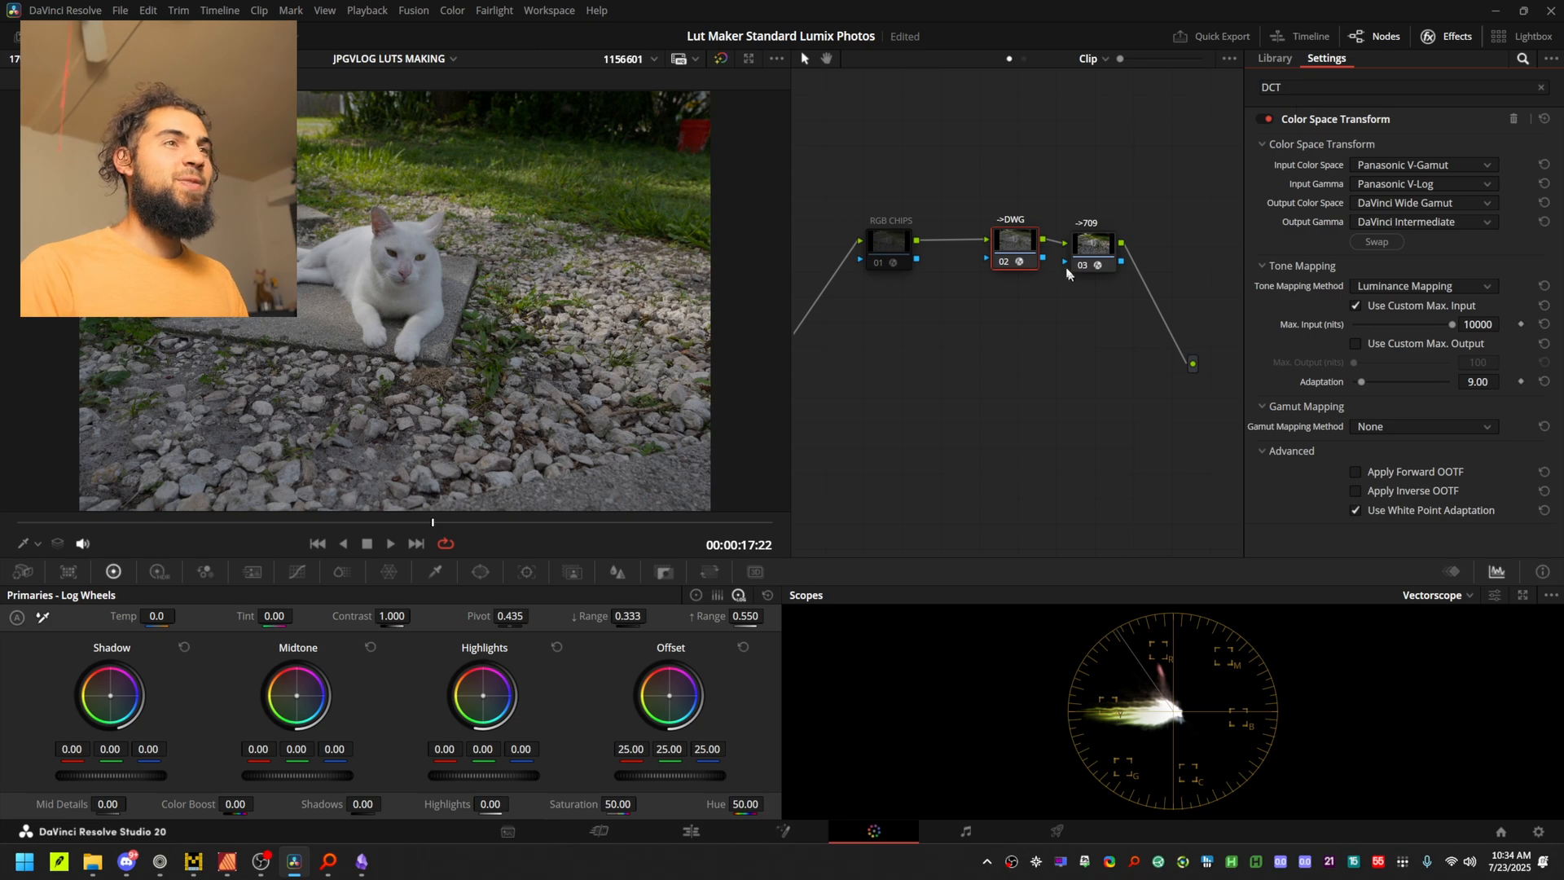
# Reposition the RGB CHIPS and ->DWG nodes to open a wide gap before the ->709 node.
pyautogui.moveTo(1015, 242); pyautogui.dragTo(968, 242)
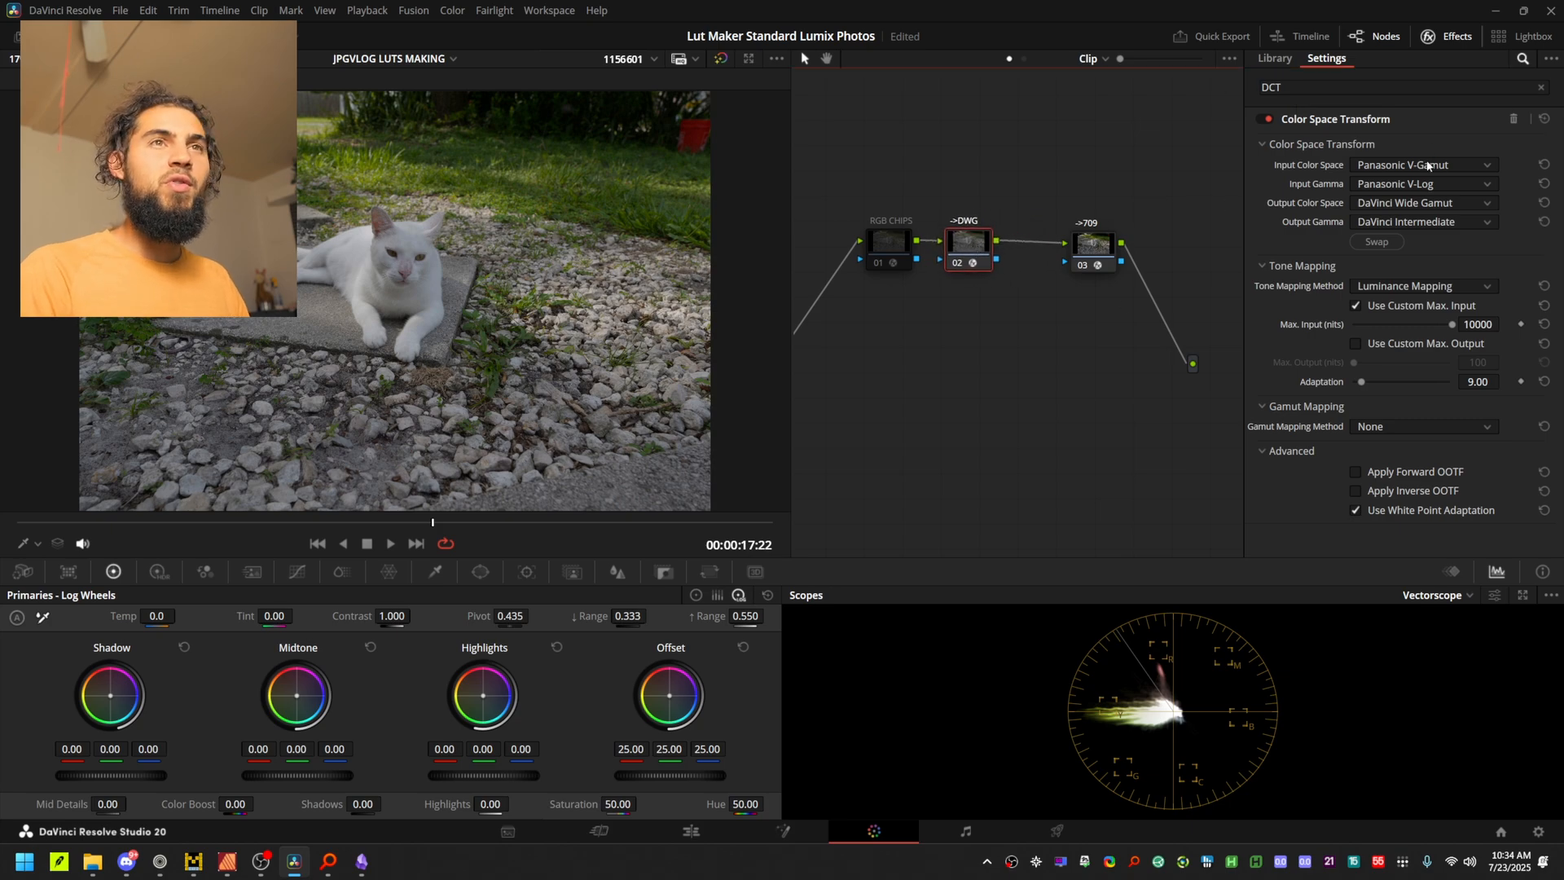
pyautogui.click(1086, 259)
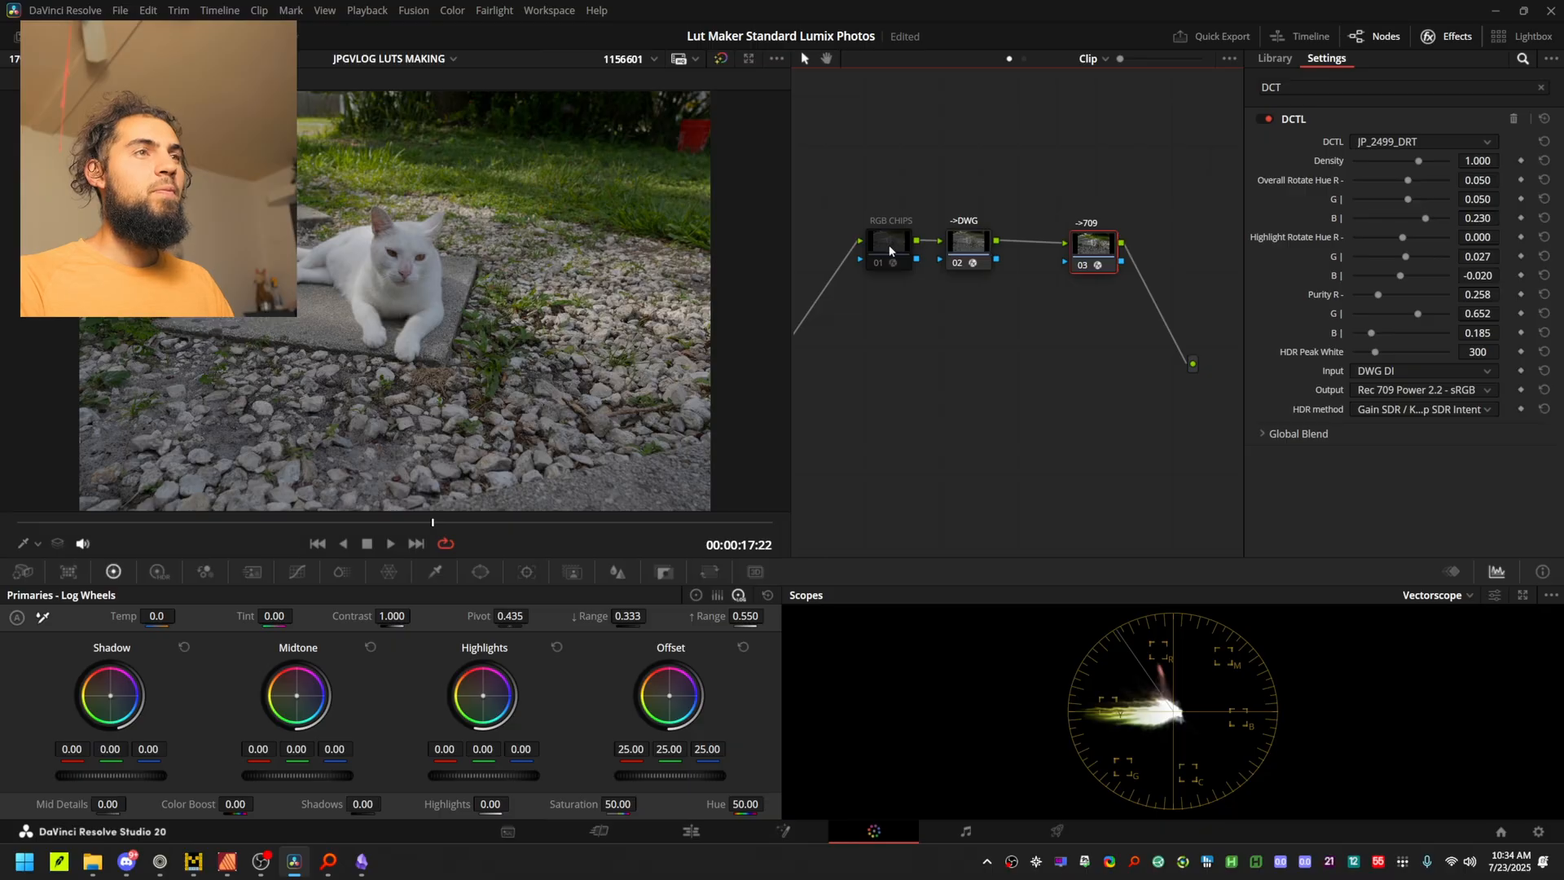
pyautogui.moveTo(889, 248); pyautogui.dragTo(845, 250)
pyautogui.moveTo(977, 253); pyautogui.dragTo(928, 252)
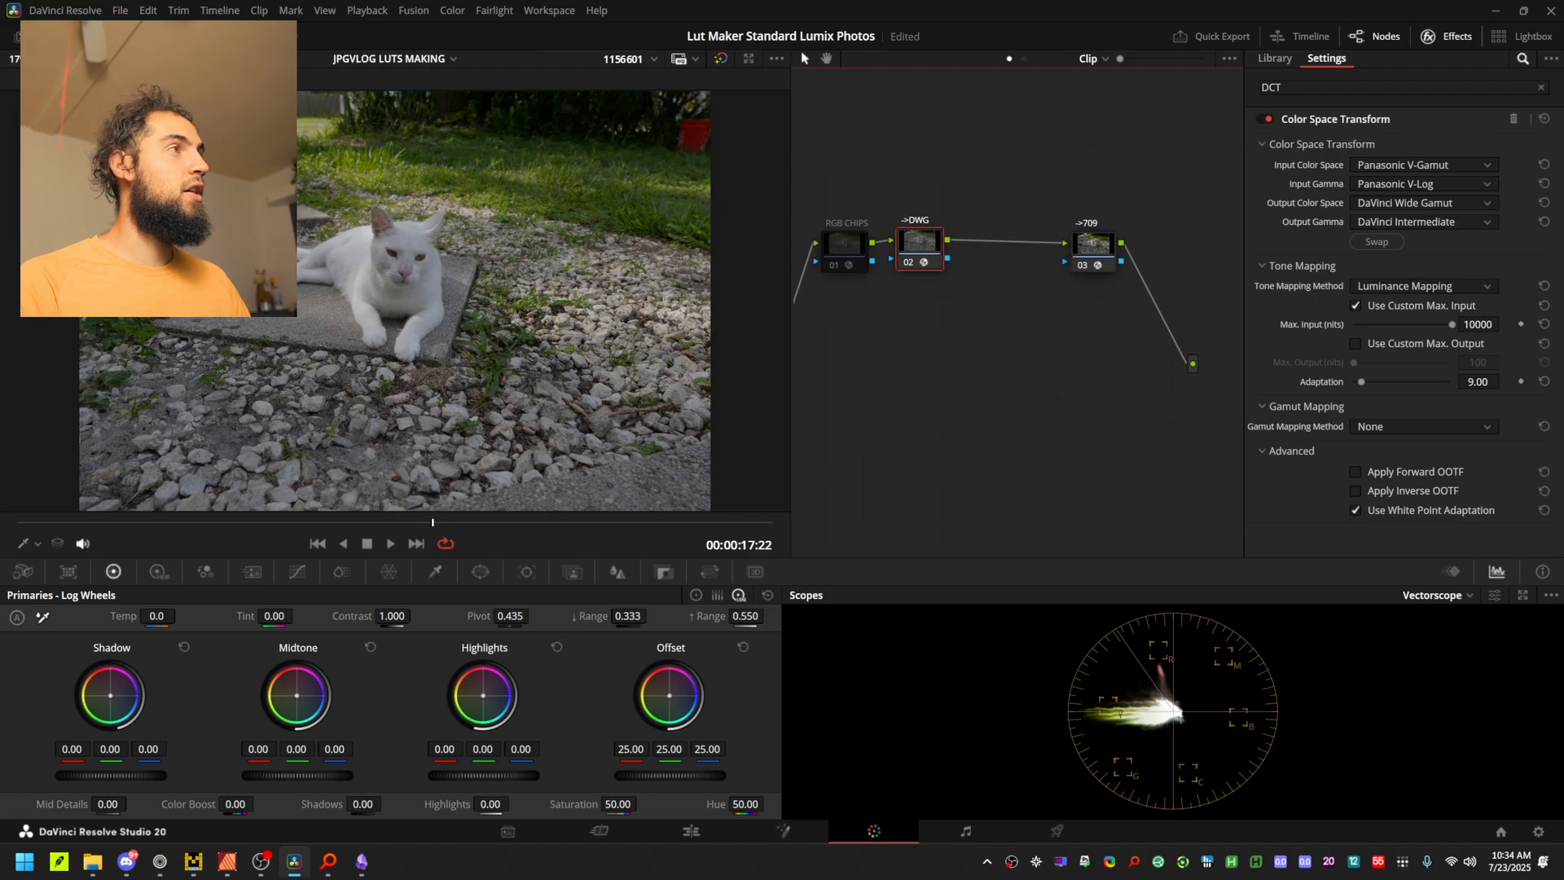
# Open the DWG folder of the INTERMEDIATE KODAK 2383 LUTs and insert a new node between ->DWG and ->709.
pyautogui.click(101, 37)
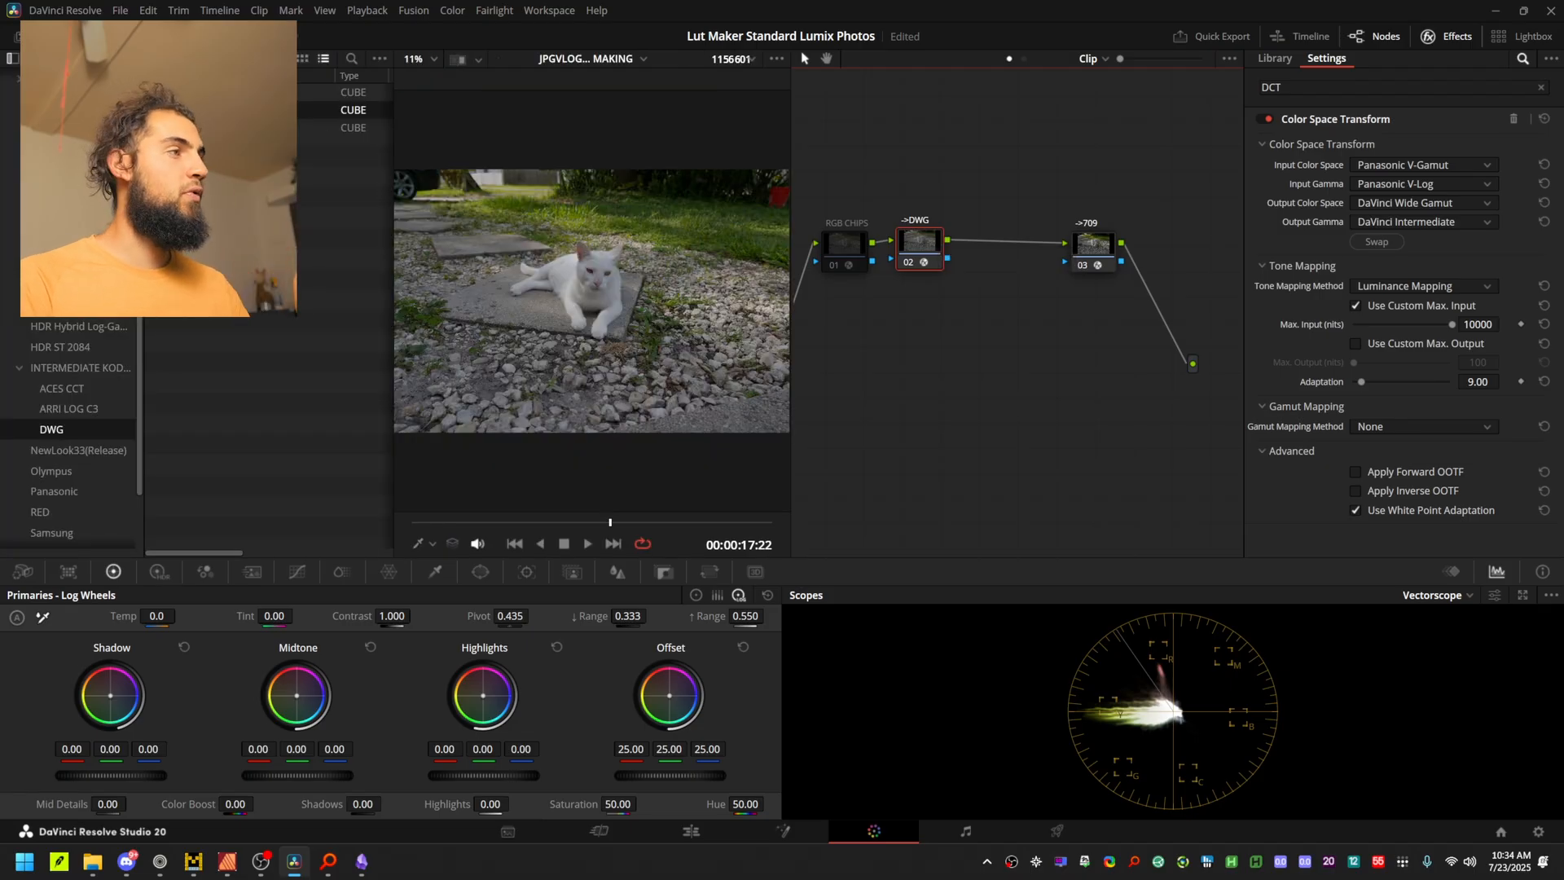
pyautogui.moveTo(139, 362); pyautogui.dragTo(187, 358)
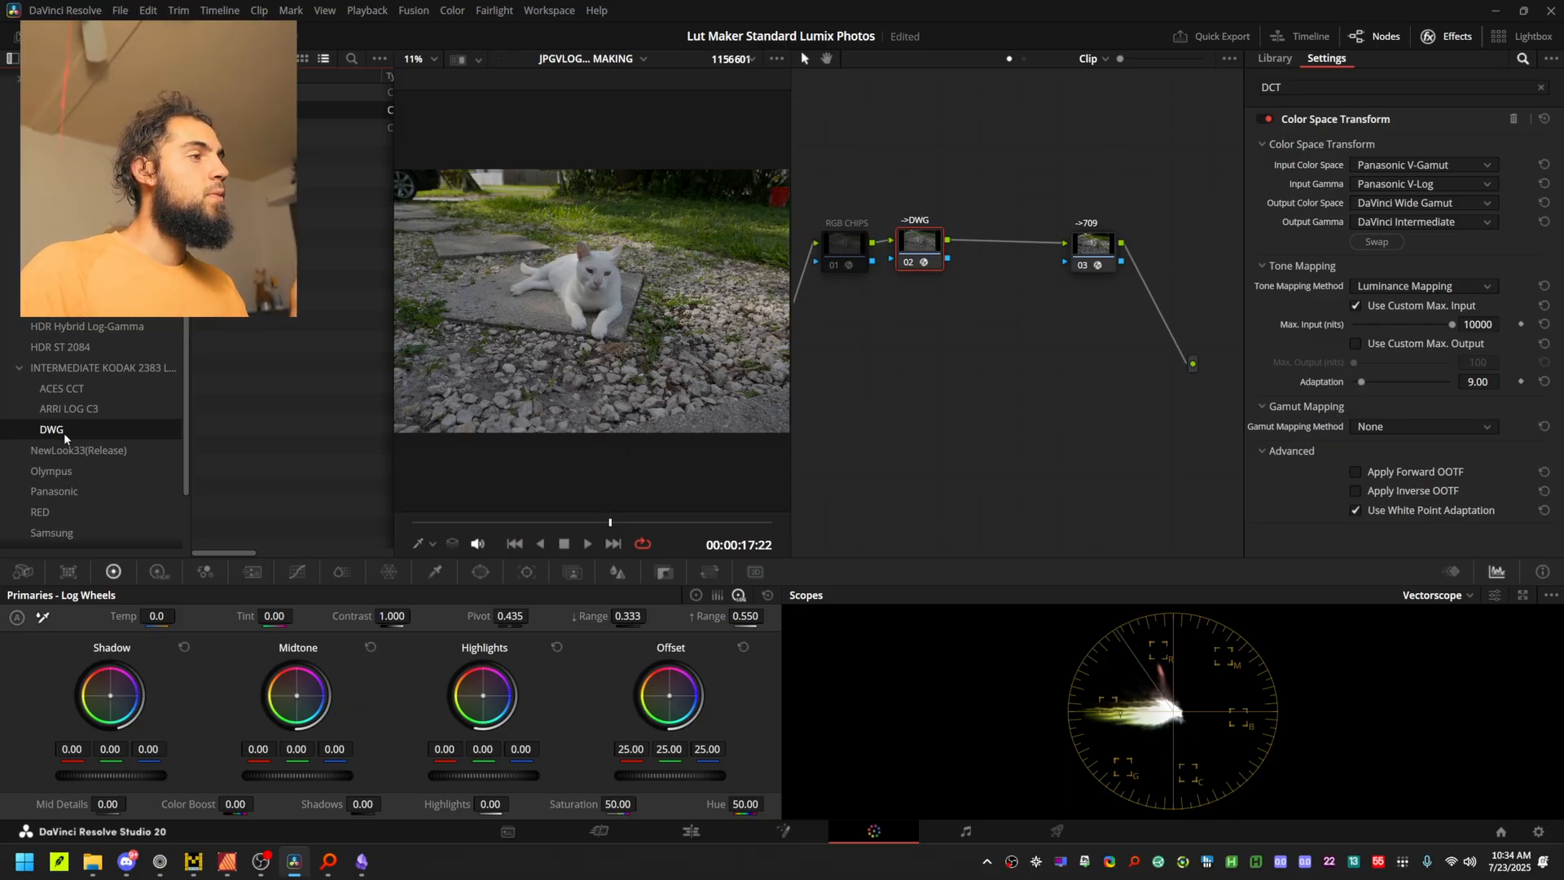
pyautogui.click(65, 389)
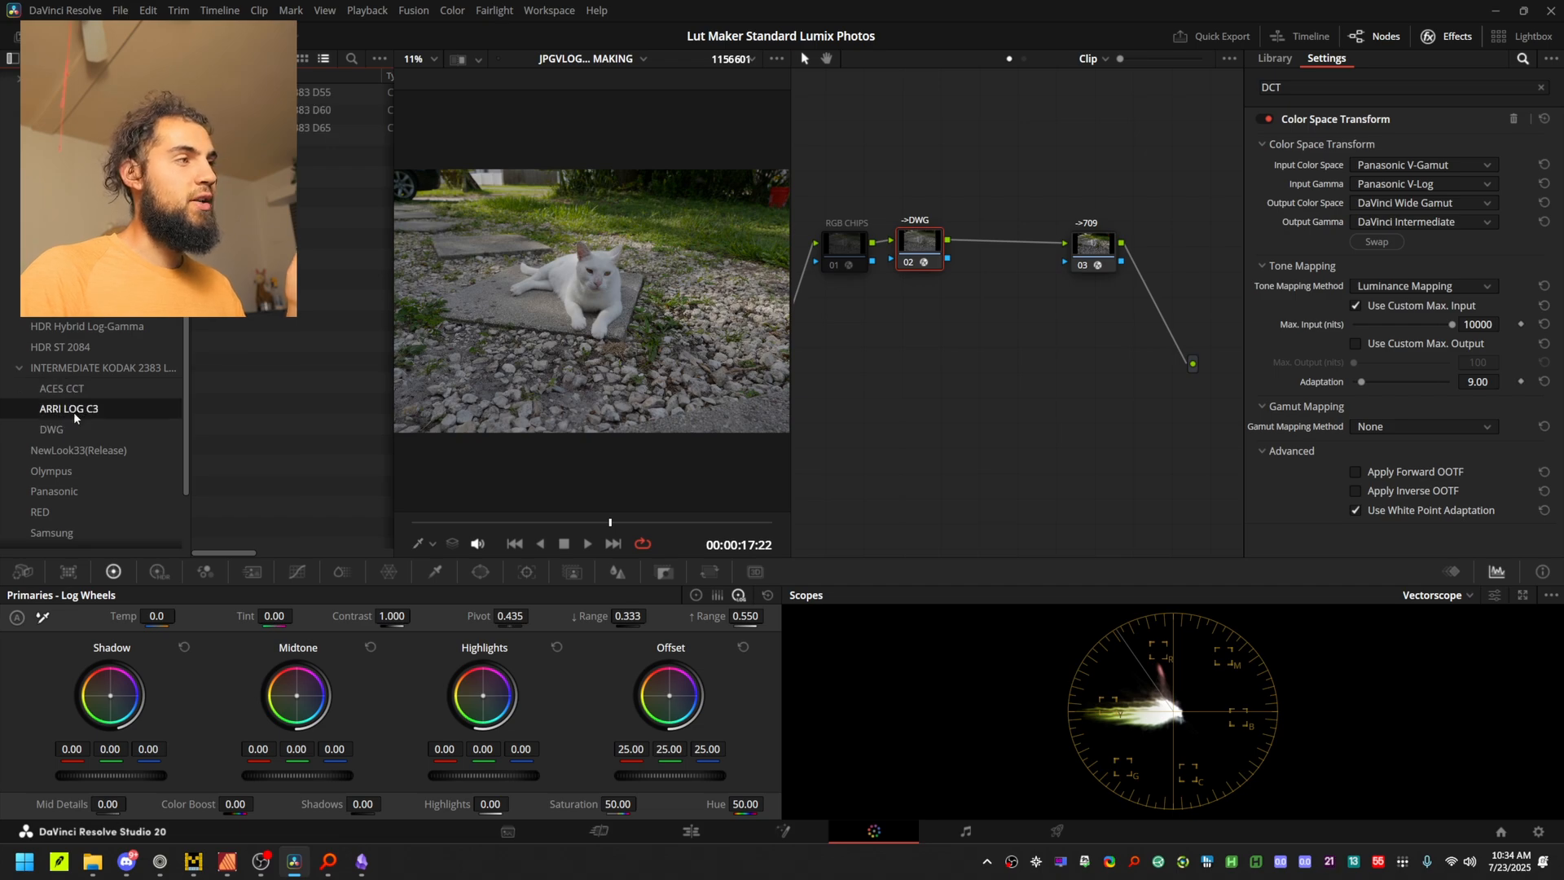
pyautogui.click(60, 432)
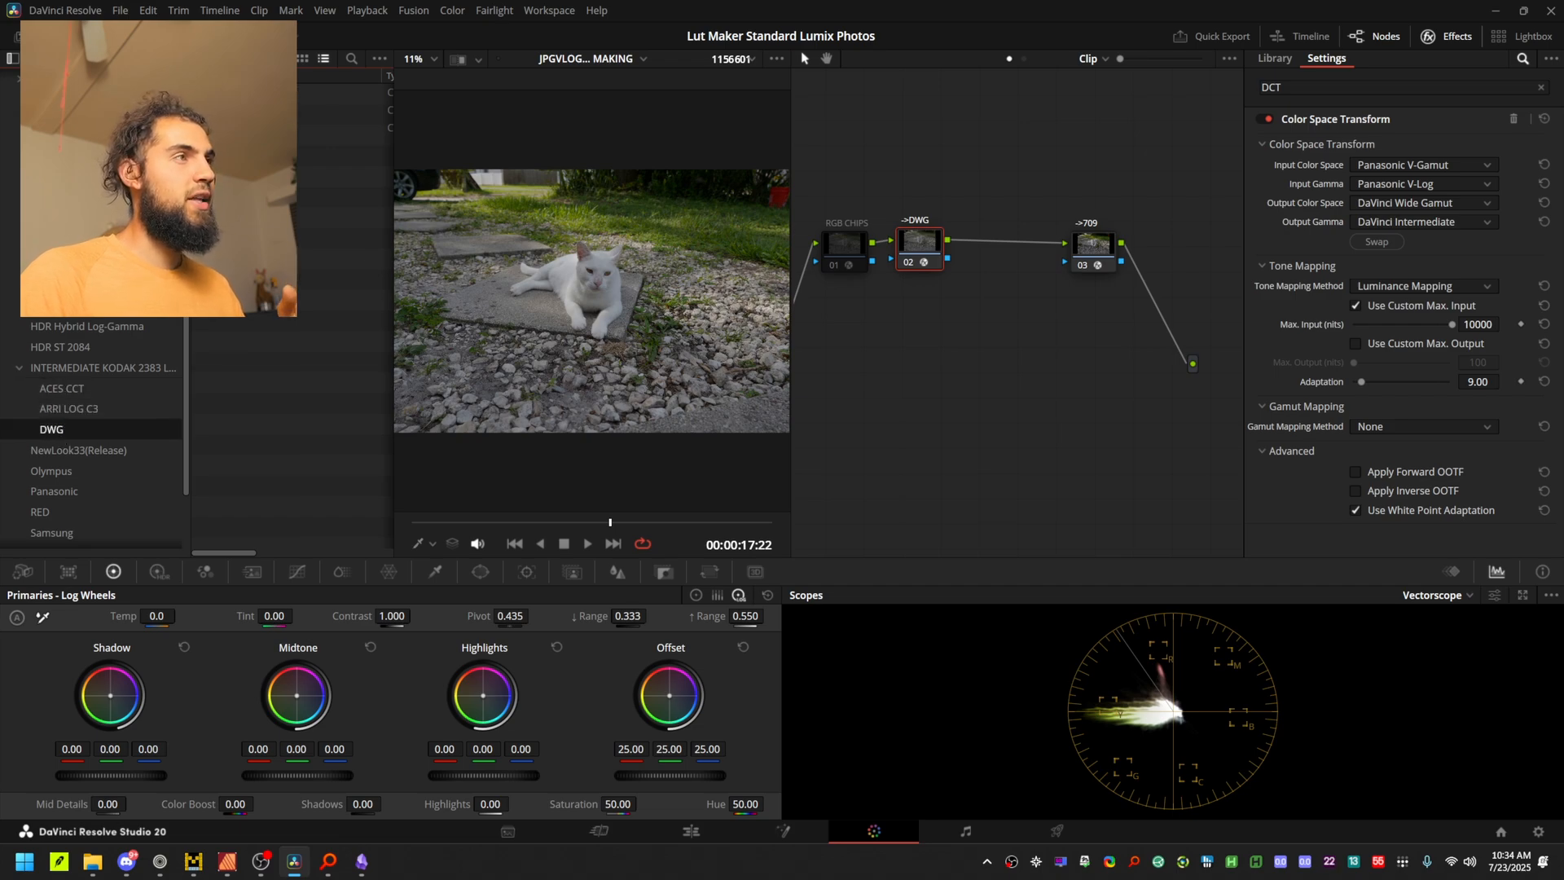
pyautogui.moveTo(392, 244); pyautogui.dragTo(481, 238)
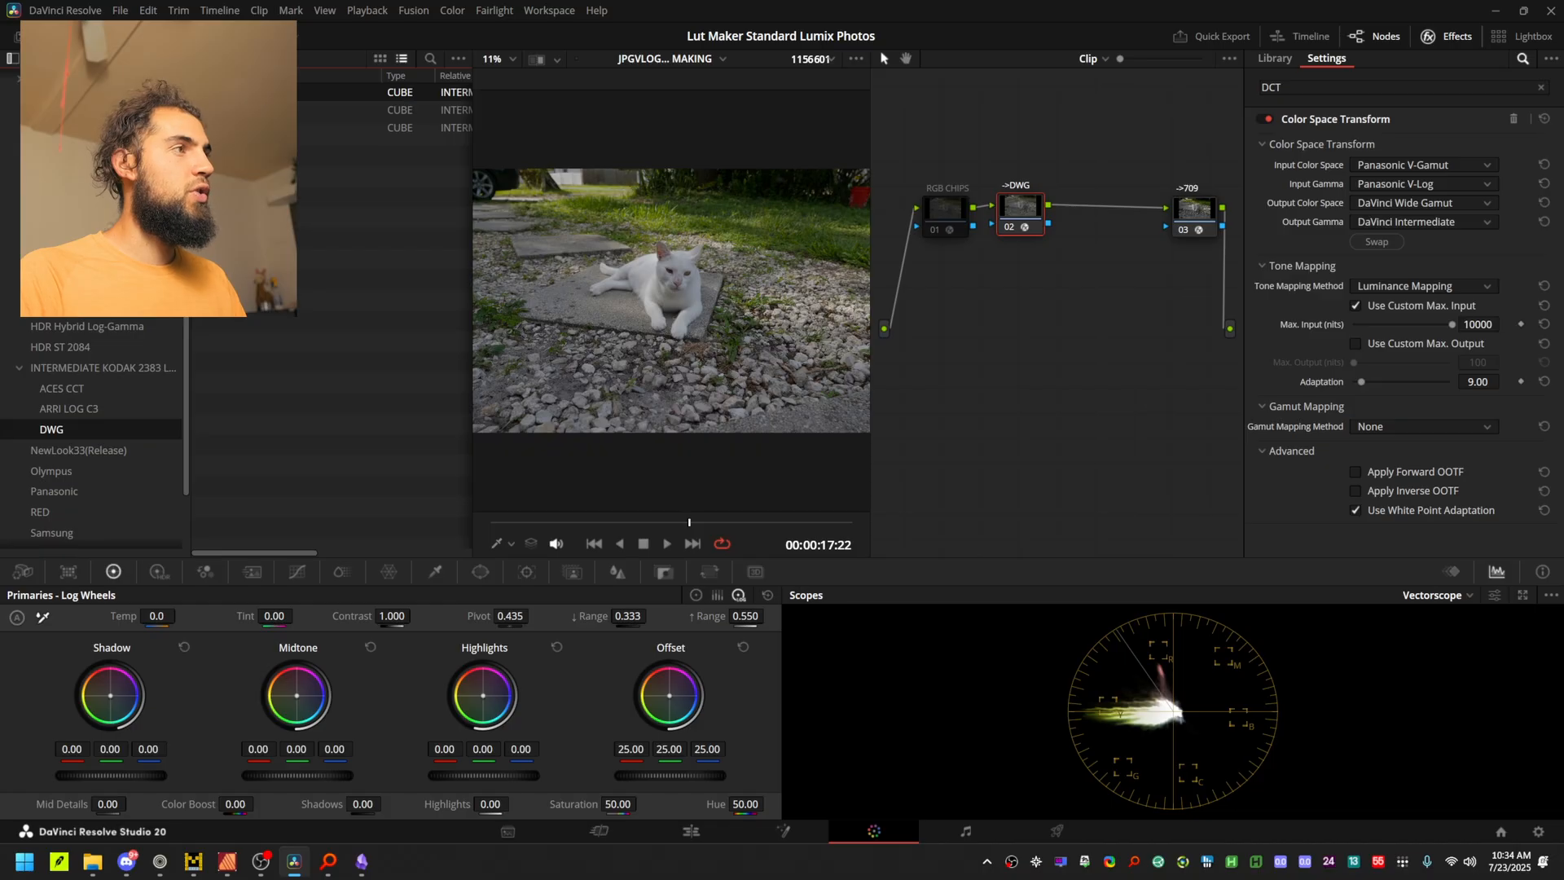
pyautogui.moveTo(190, 235); pyautogui.dragTo(135, 234)
pyautogui.moveTo(171, 93); pyautogui.dragTo(1079, 234)
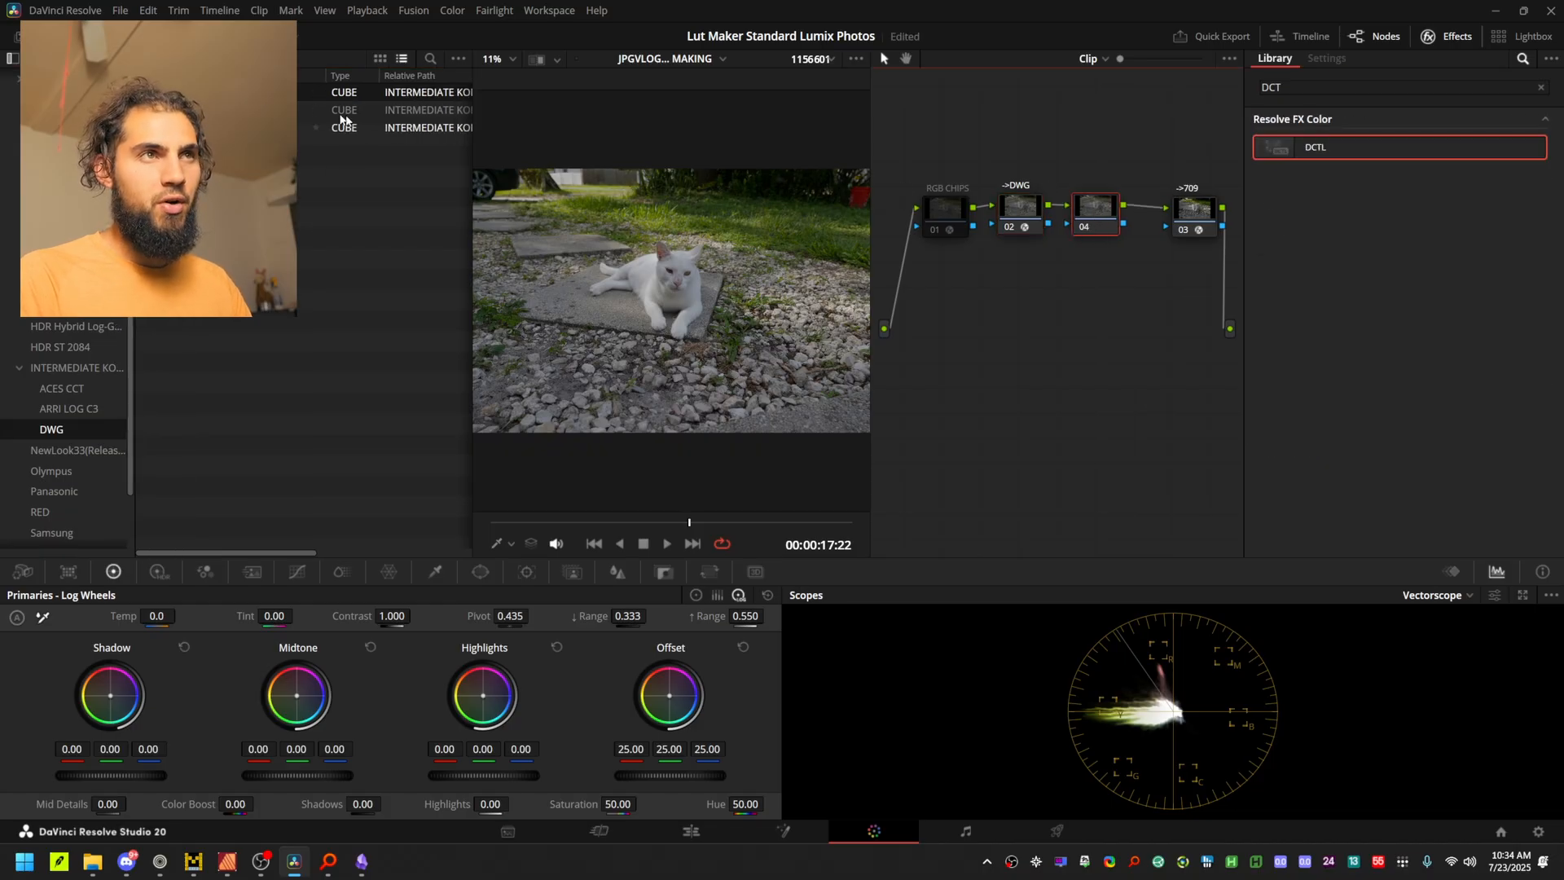
# Apply the Kodak 2383 D60 LUT to the new node, label it 2383 D60, and close the LUT browser.
pyautogui.scroll(5, 668, 285)
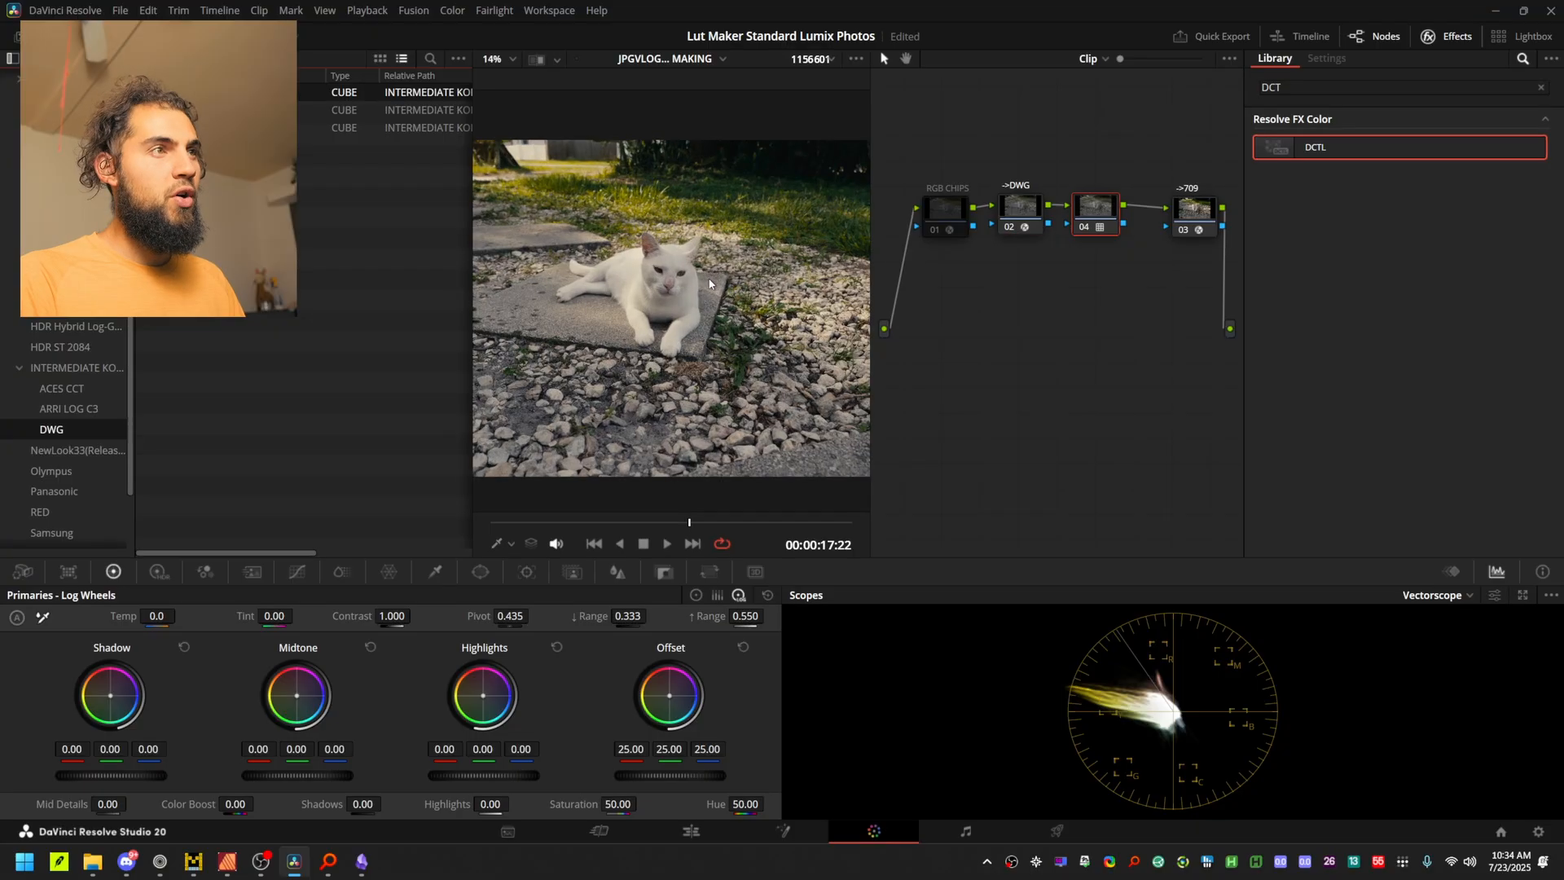
pyautogui.moveTo(281, 110); pyautogui.dragTo(1092, 210)
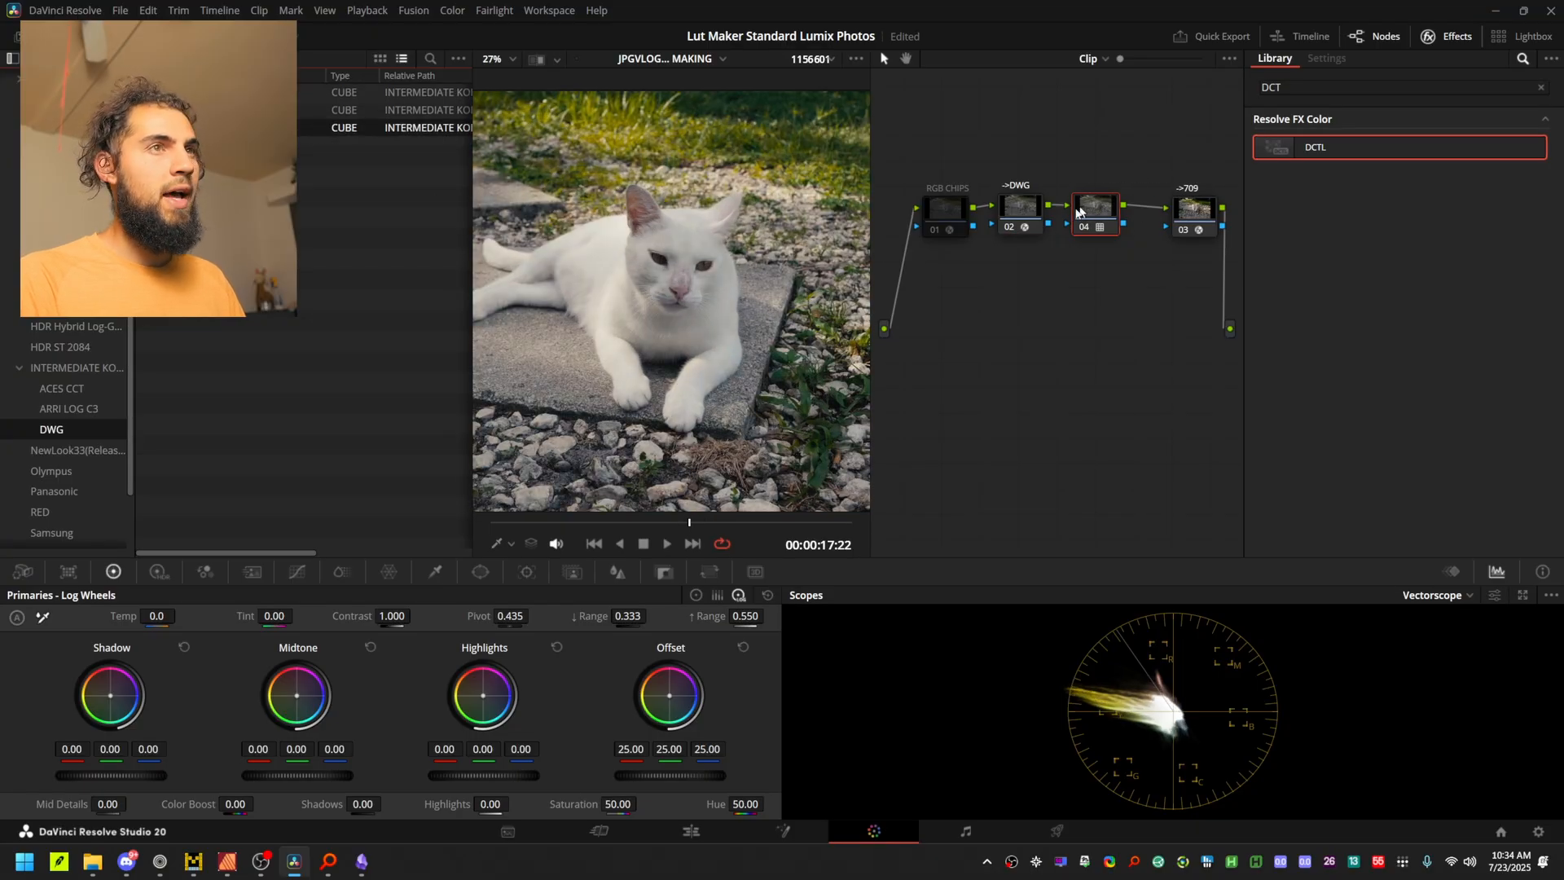
pyautogui.moveTo(281, 110); pyautogui.dragTo(1095, 214)
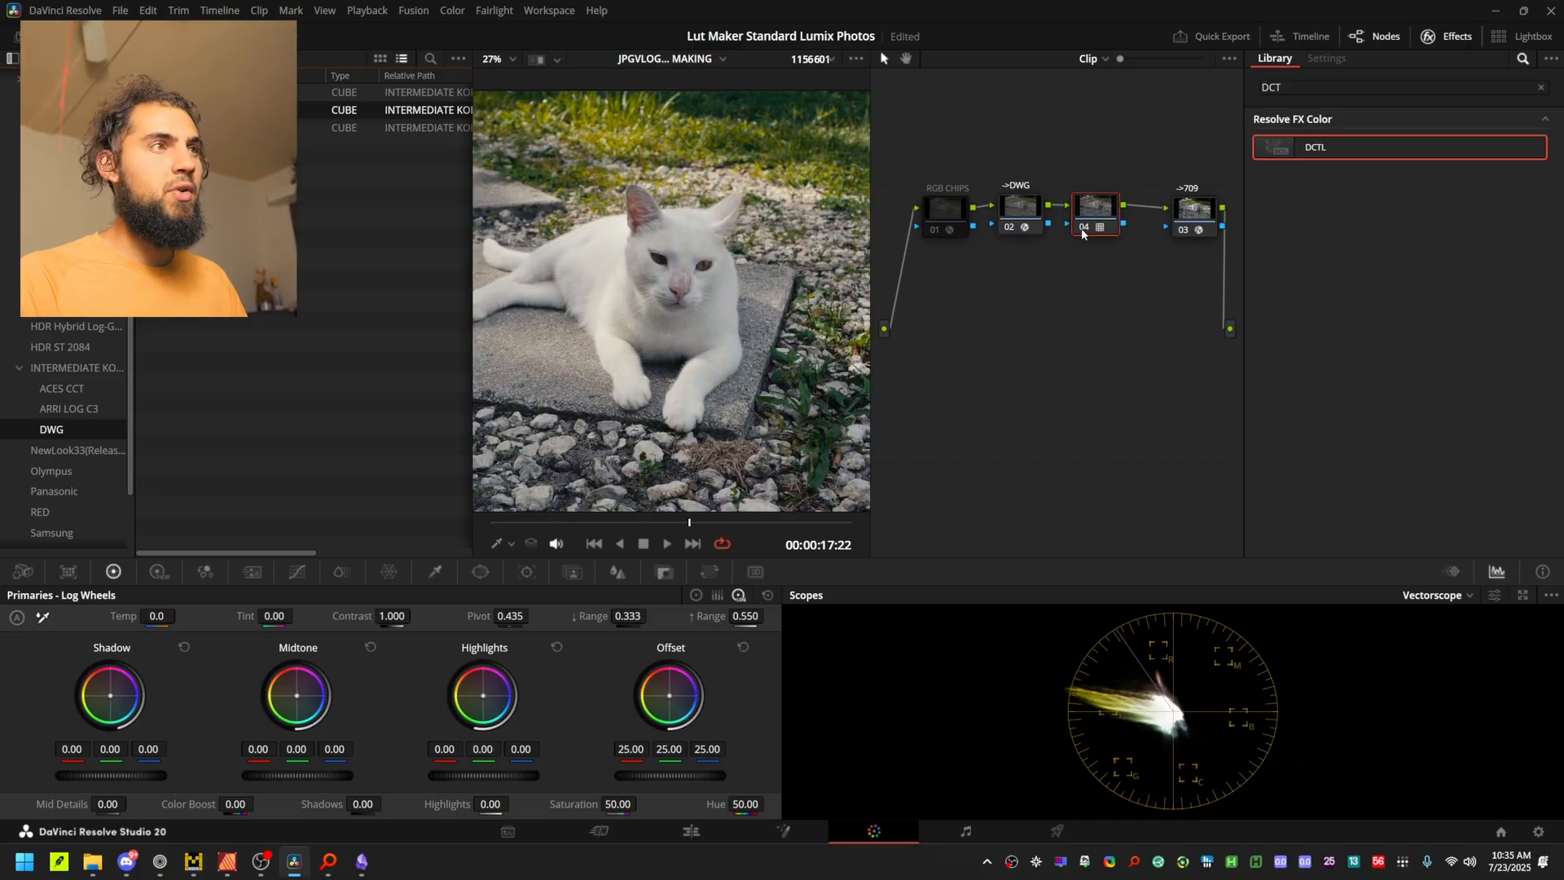
pyautogui.doubleClick(1116, 232)
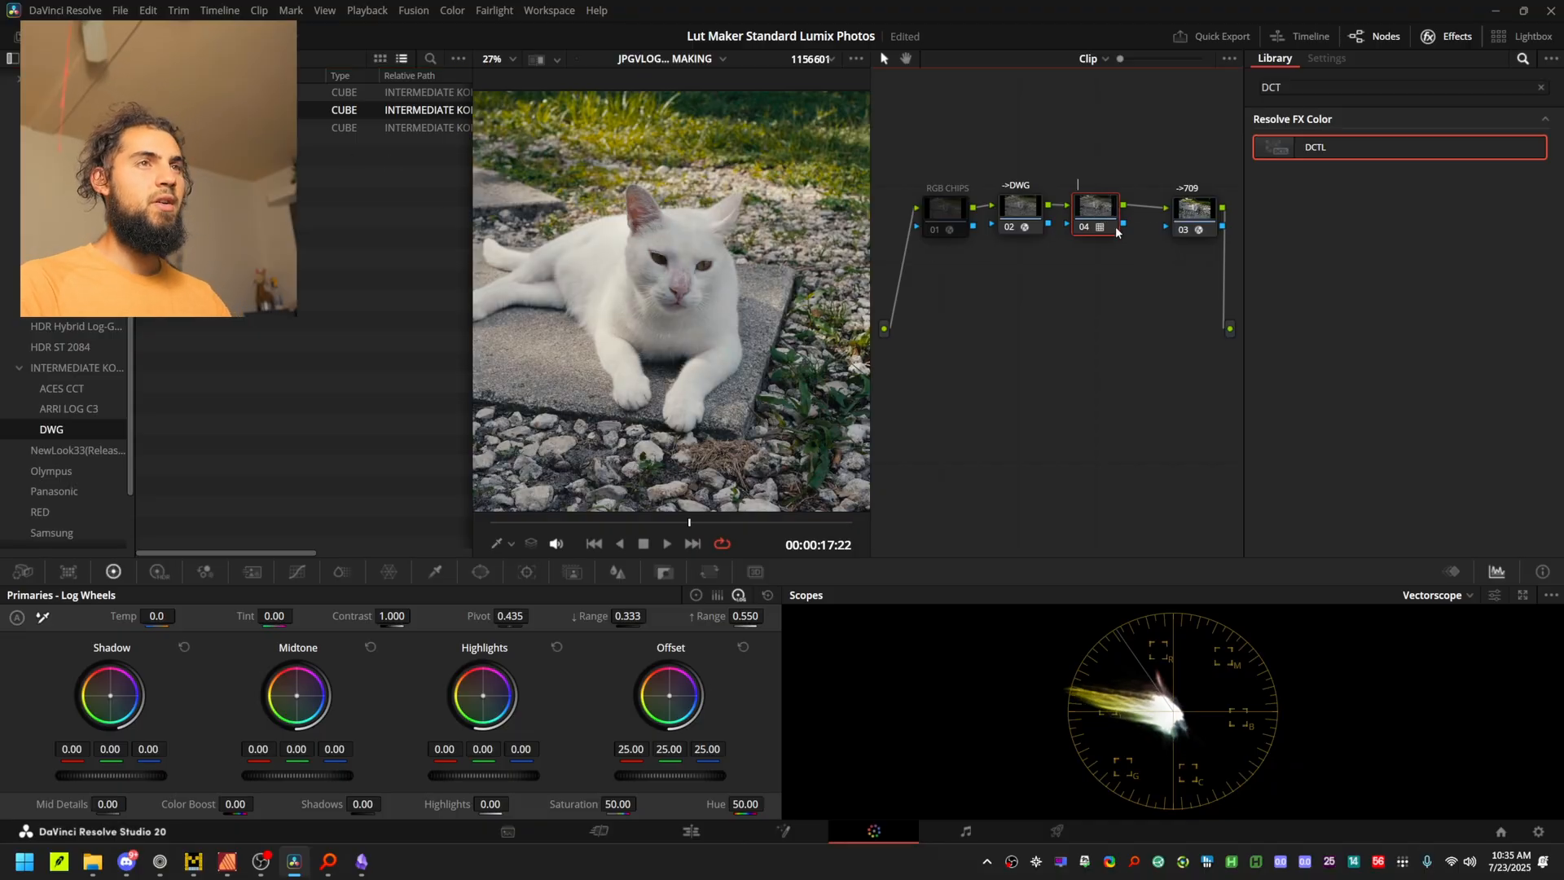
pyautogui.write('2383 D60')
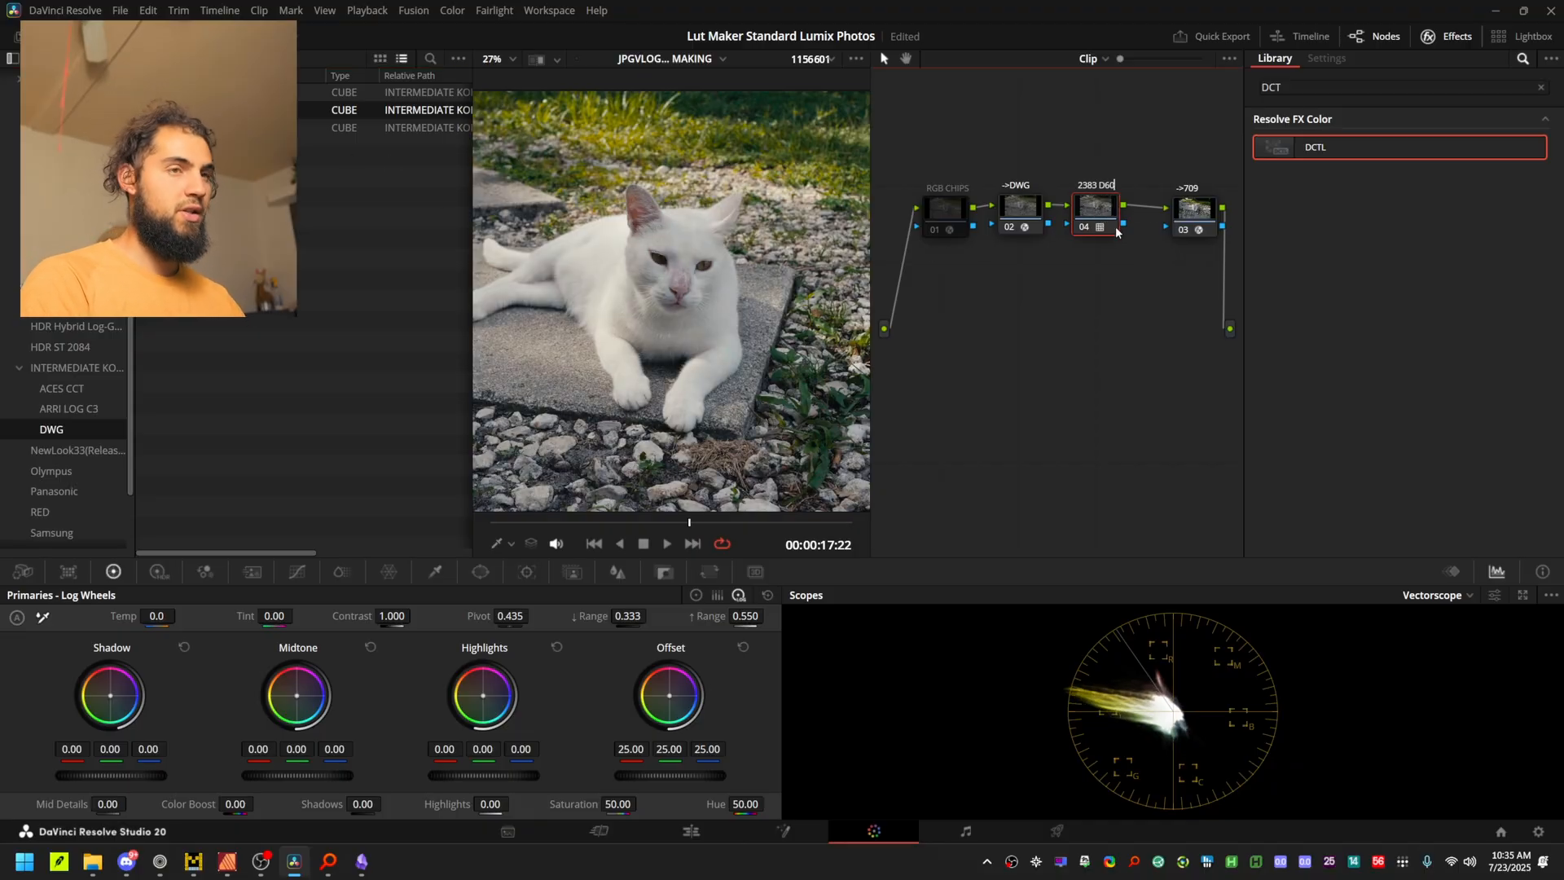
pyautogui.press('Return')
pyautogui.click(109, 37)
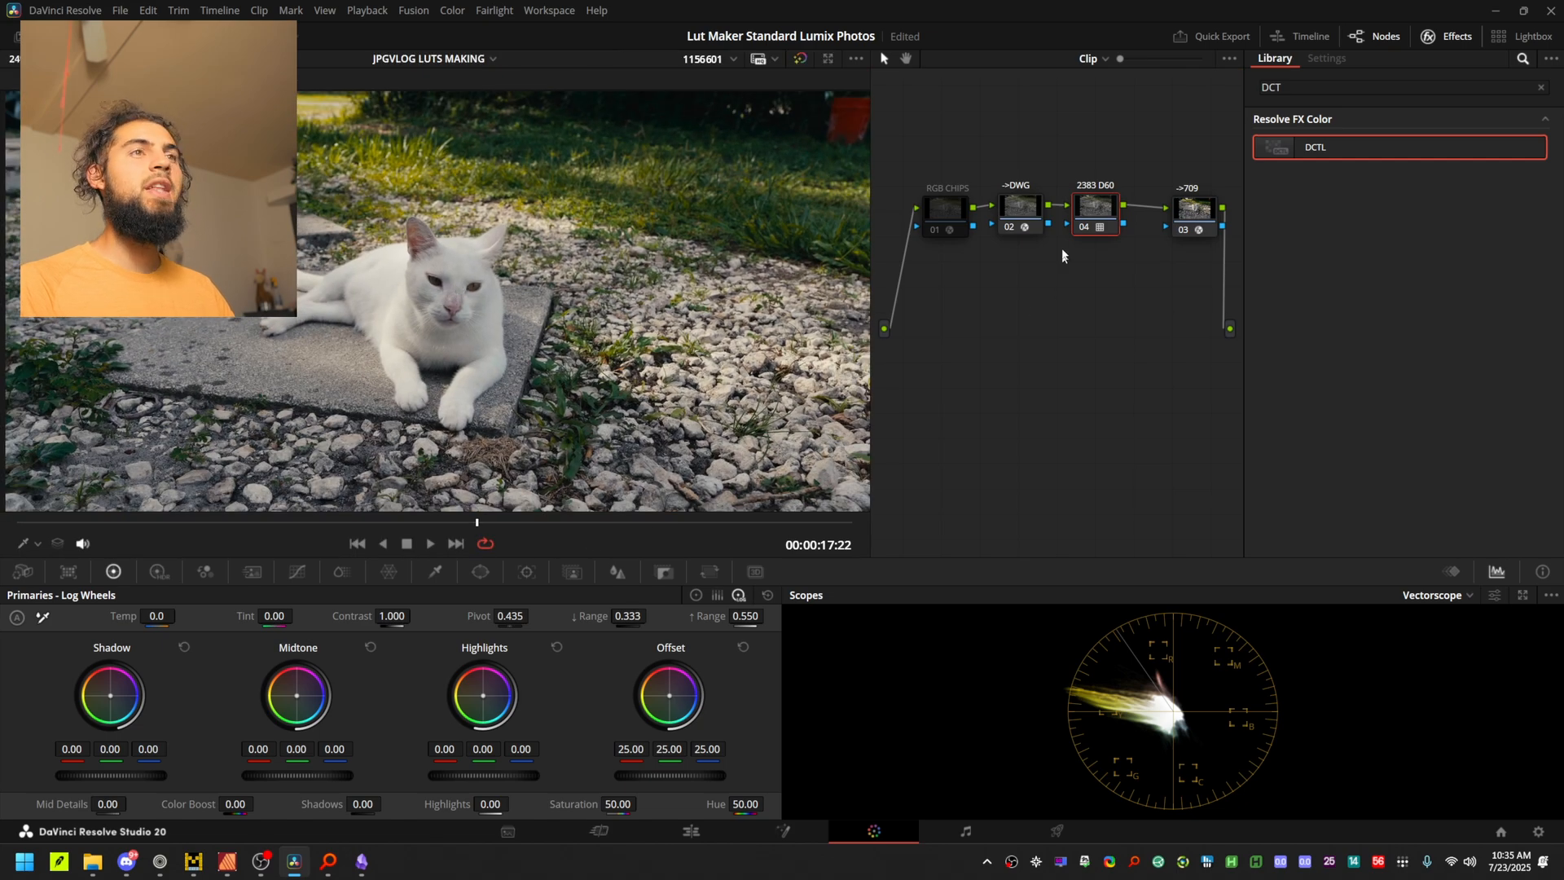
# Compare the cat photo with the 2383 D60 node disabled and enabled.
pyautogui.hotkey('ctrl', 'd')
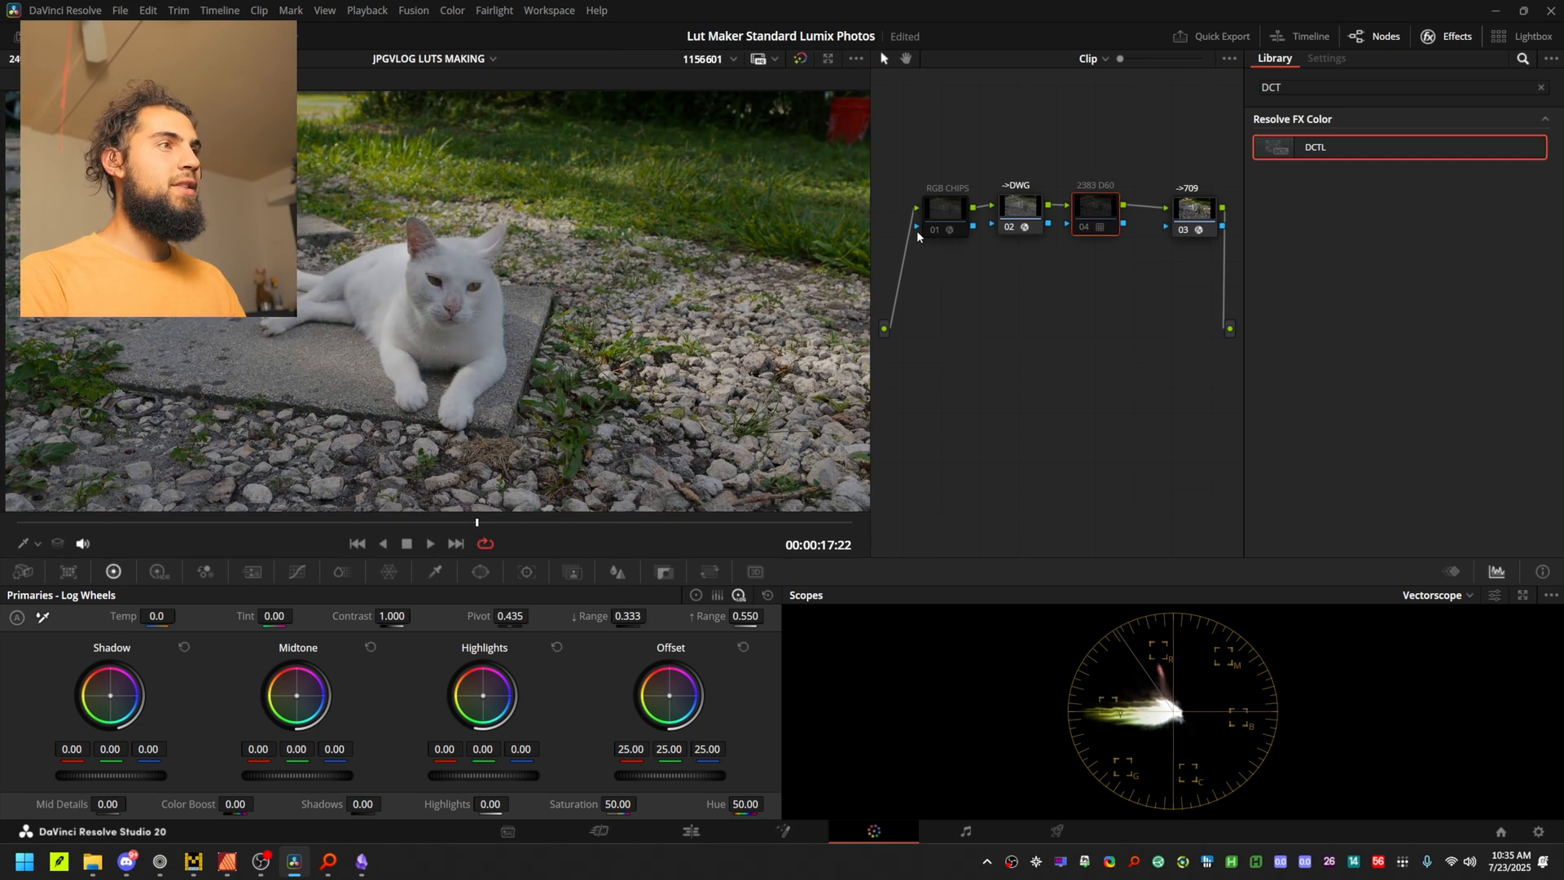
pyautogui.hotkey('ctrl', 'd')
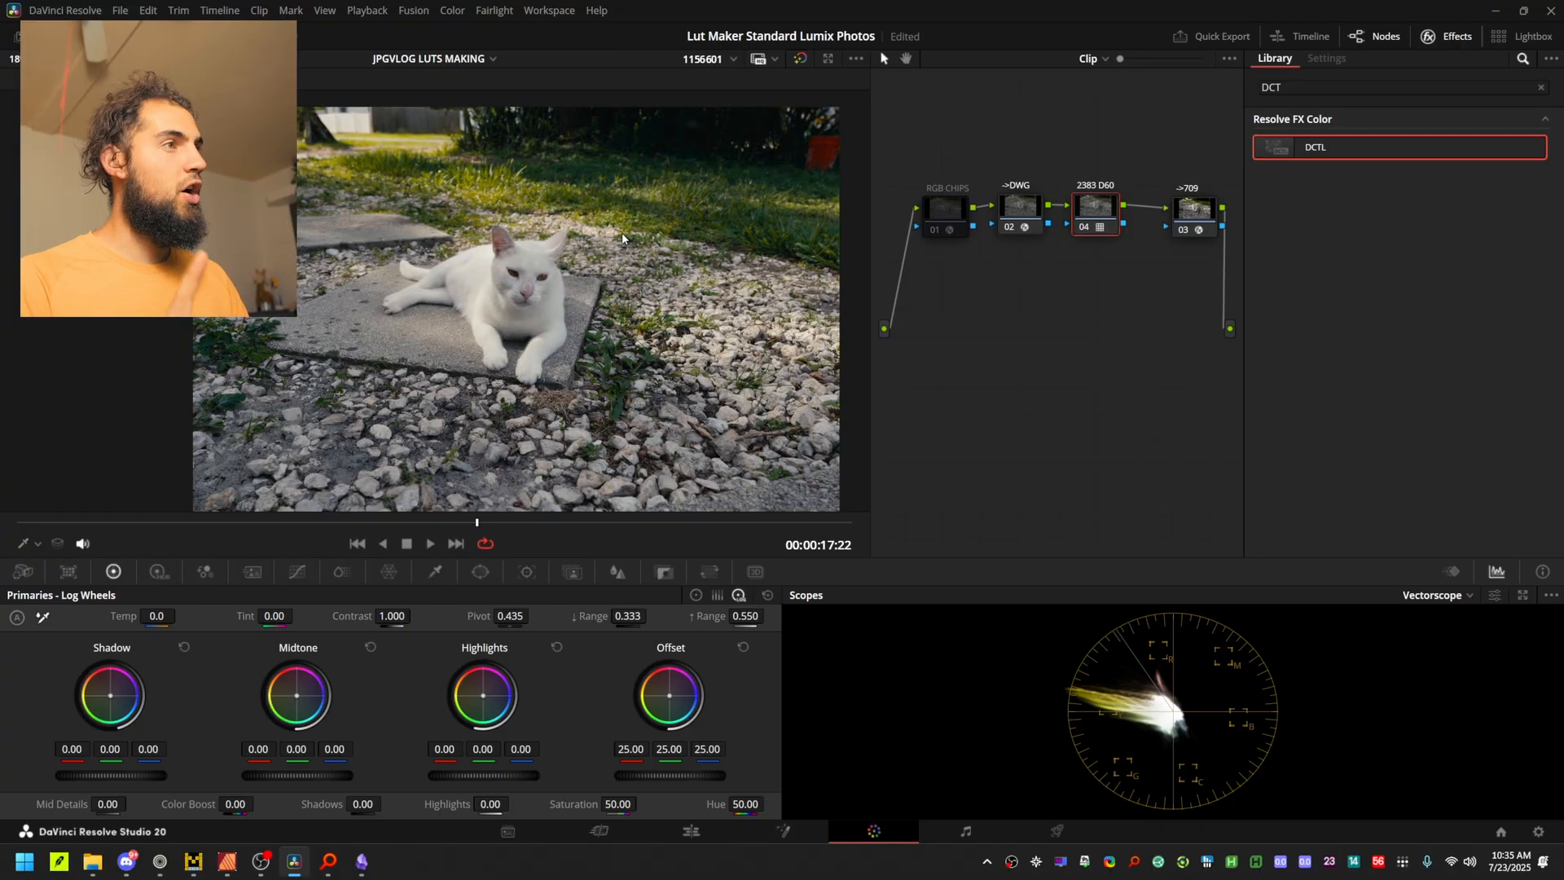
pyautogui.hotkey('ctrl', 'd')
pyautogui.hotkey('ctrl', 'd')
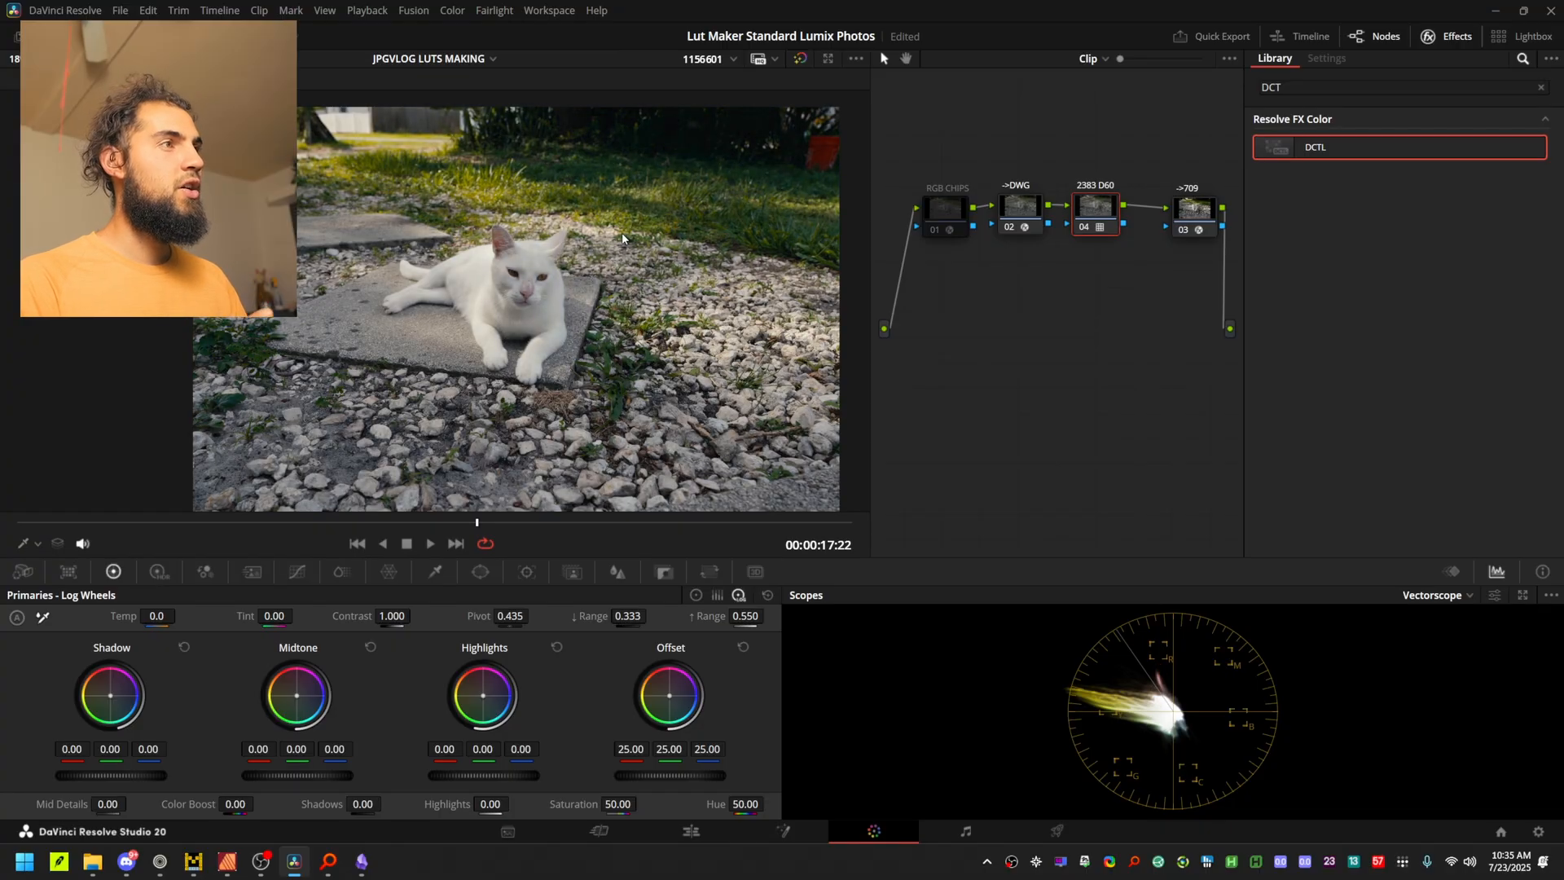
pyautogui.hotkey('ctrl', 'd')
pyautogui.hotkey('ctrl', 'd')
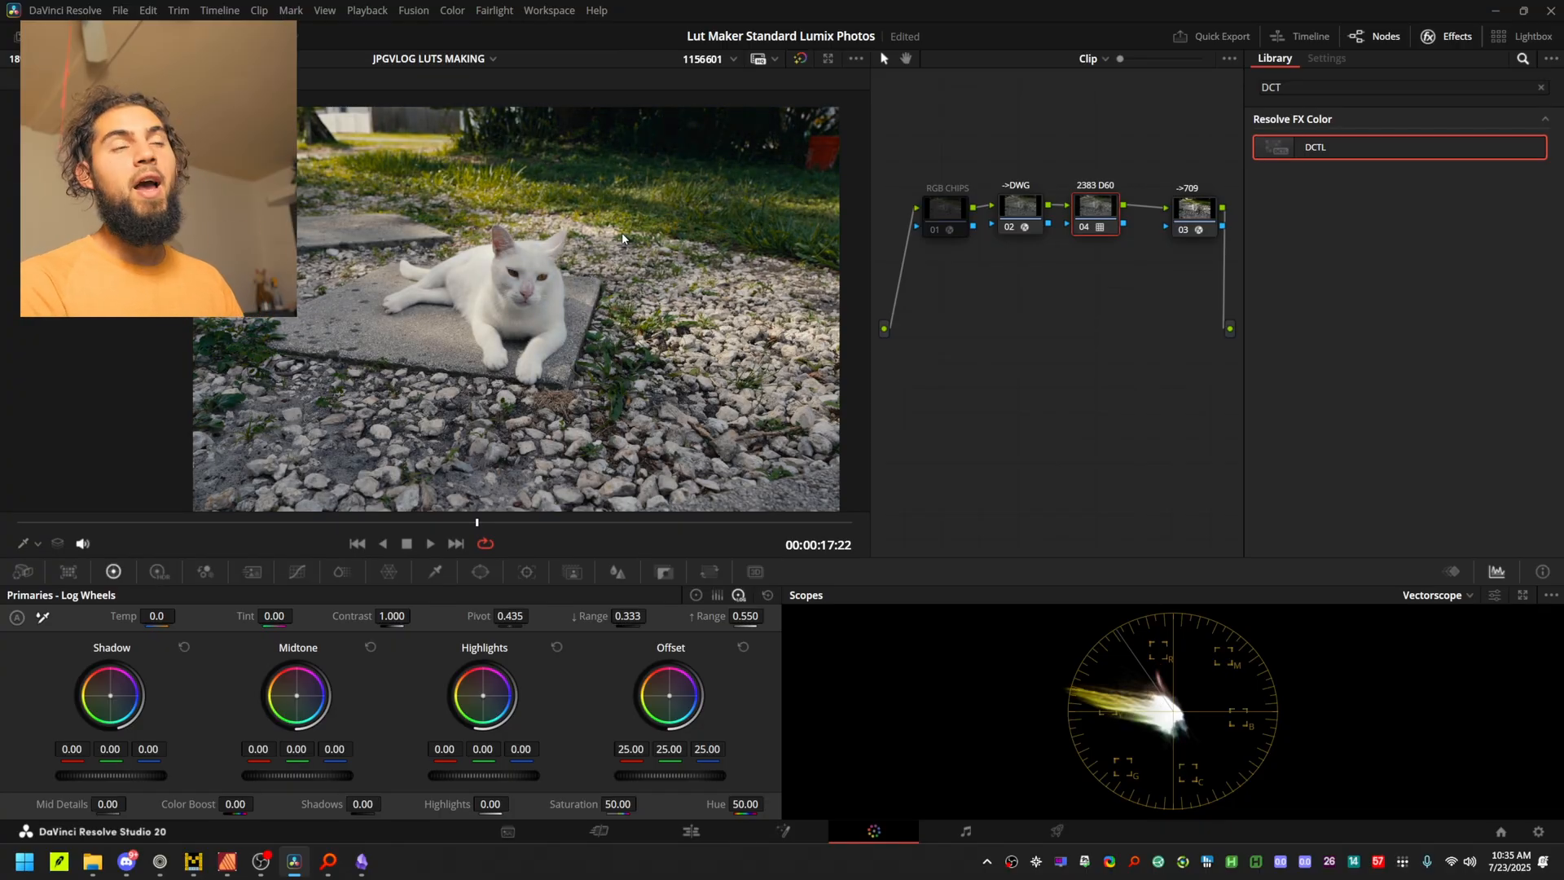
pyautogui.hotkey('ctrl', 'd')
pyautogui.hotkey('ctrl', 'd')
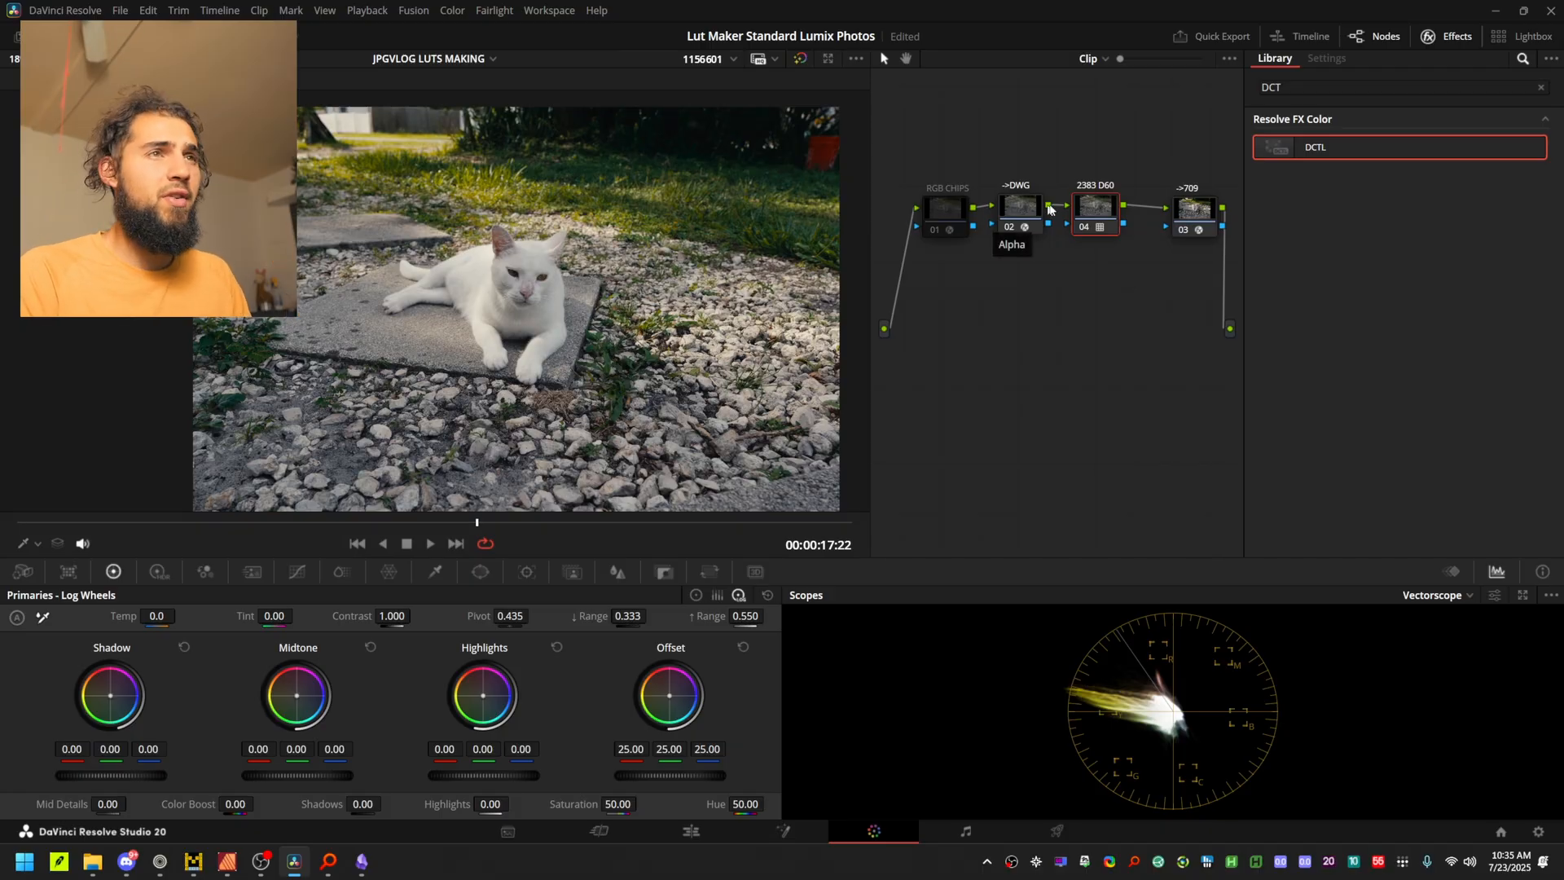
pyautogui.moveTo(1119, 259); pyautogui.dragTo(1089, 267)
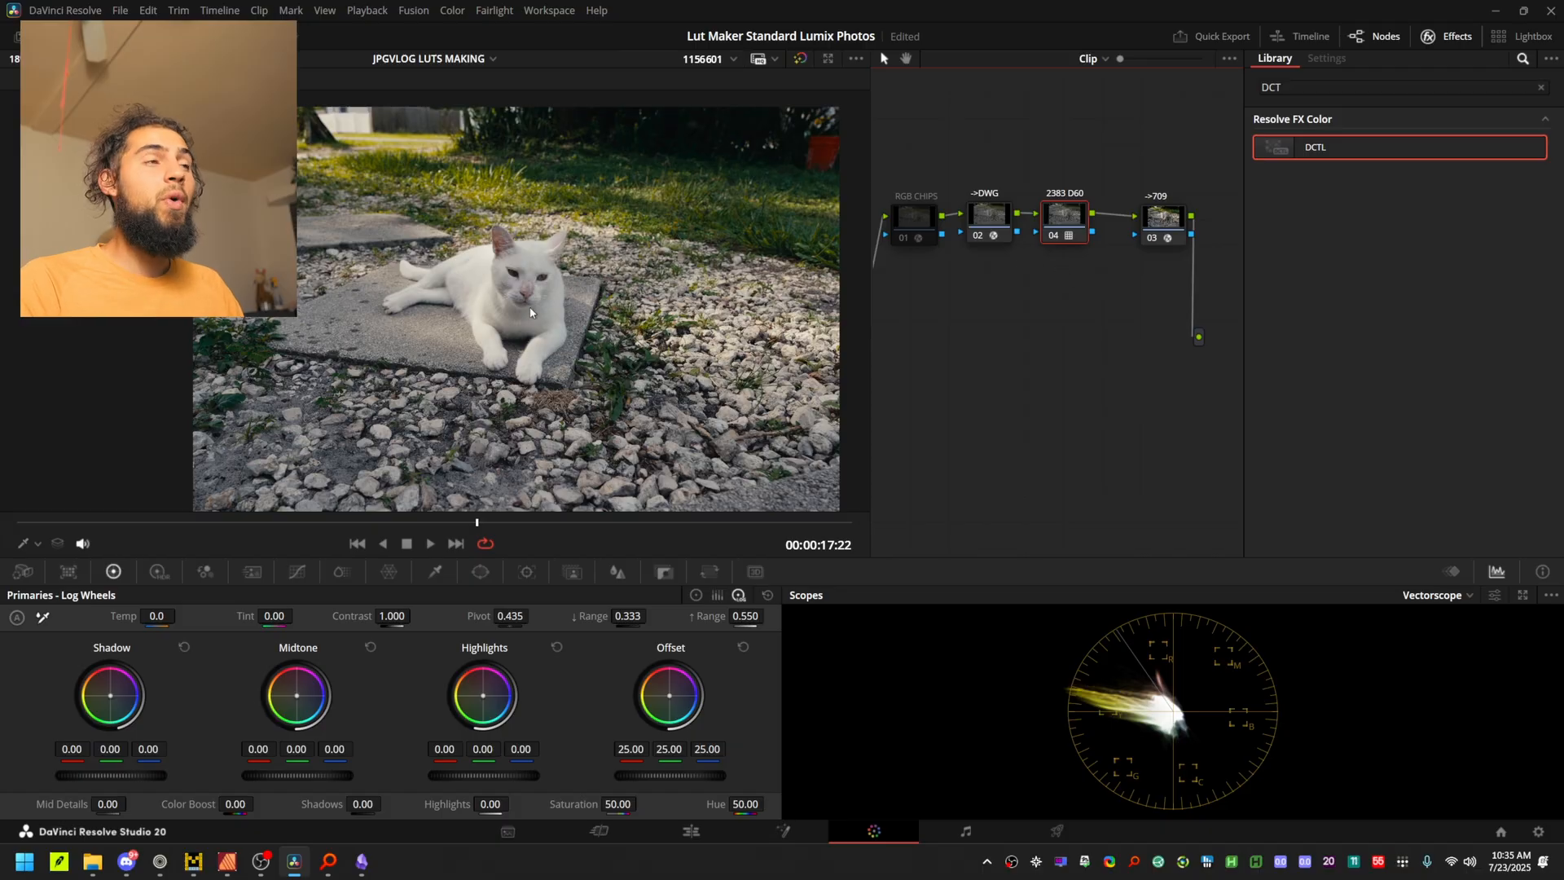
pyautogui.scroll(3, 499, 303)
pyautogui.scroll(-4, 499, 303)
pyautogui.hotkey('ctrl', 'd')
pyautogui.hotkey('ctrl', 'd')
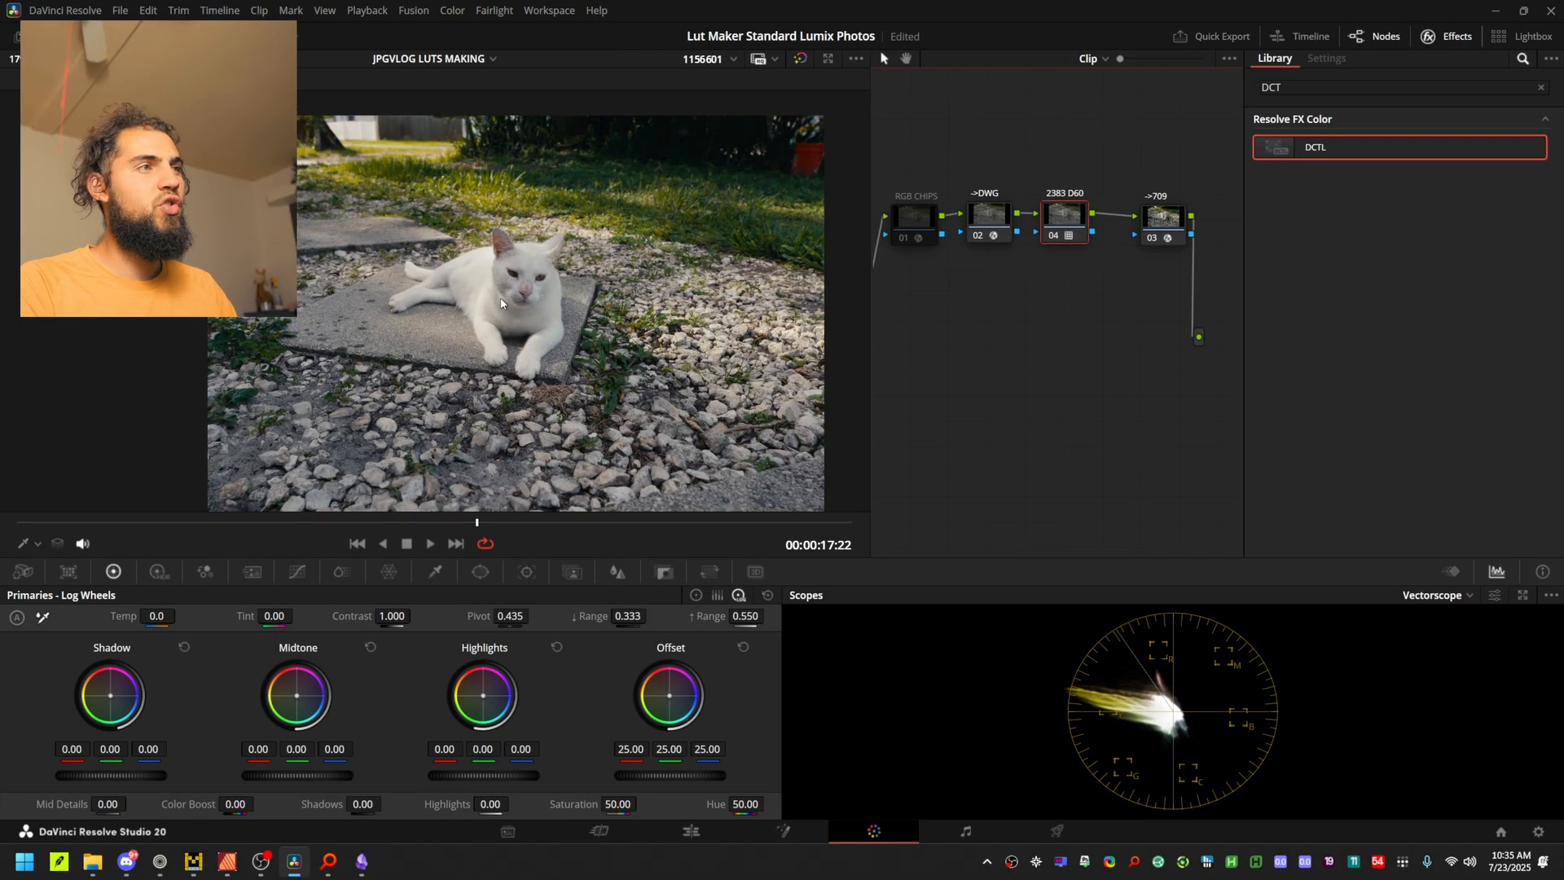
pyautogui.hotkey('ctrl', 'd')
pyautogui.hotkey('ctrl', 'd')
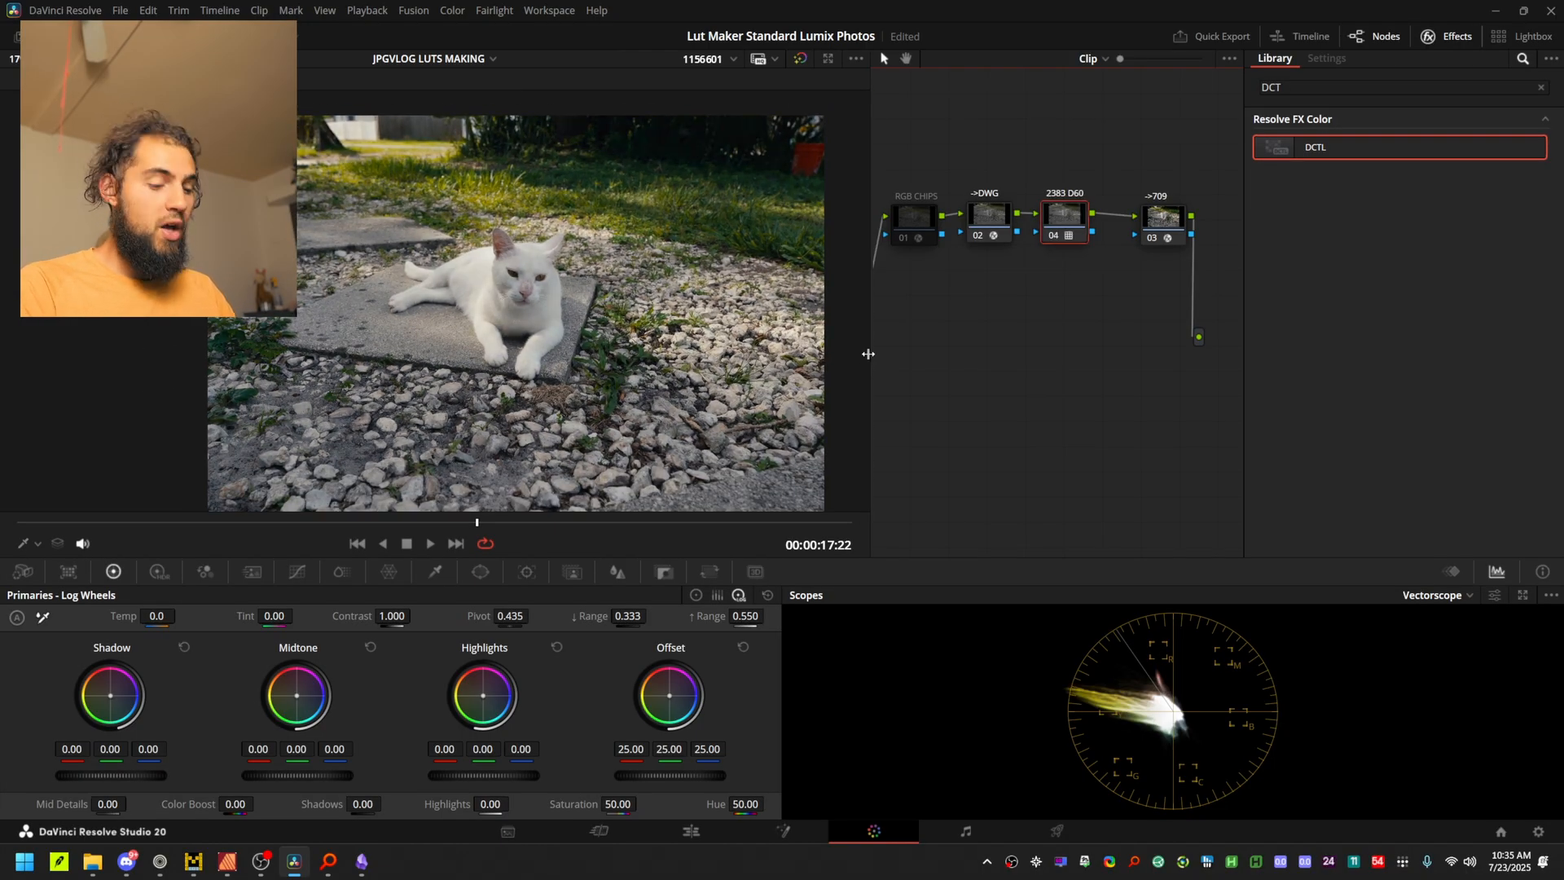
# Add a layer node beneath 2383 D60 and arrange the node graph with the layer mixer sitting before ->709.
pyautogui.hotkey('alt', 'l')
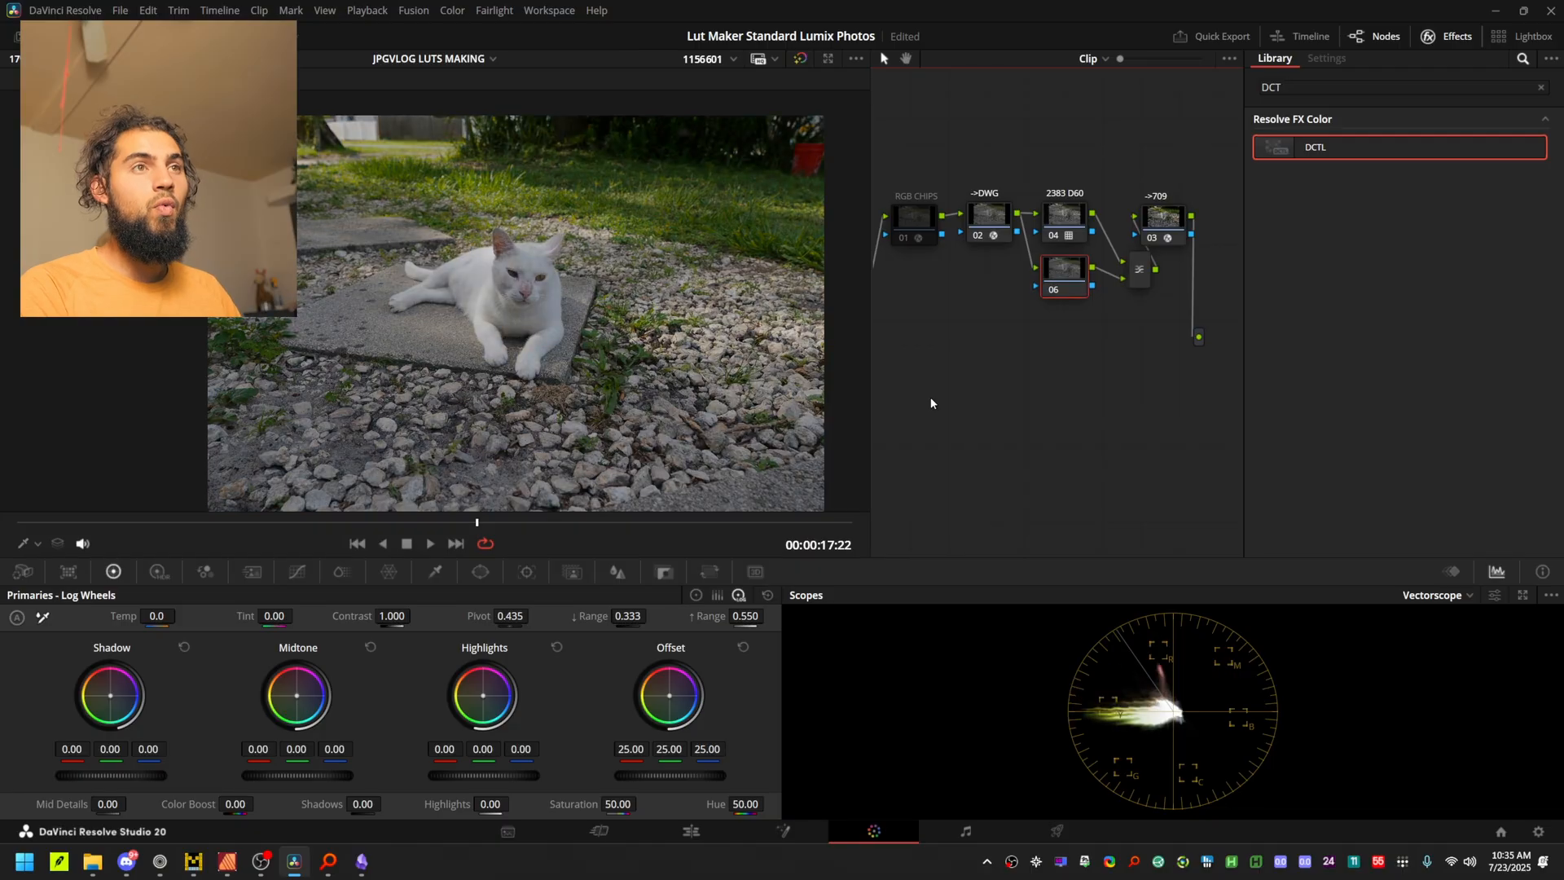
pyautogui.moveTo(913, 225); pyautogui.dragTo(886, 228)
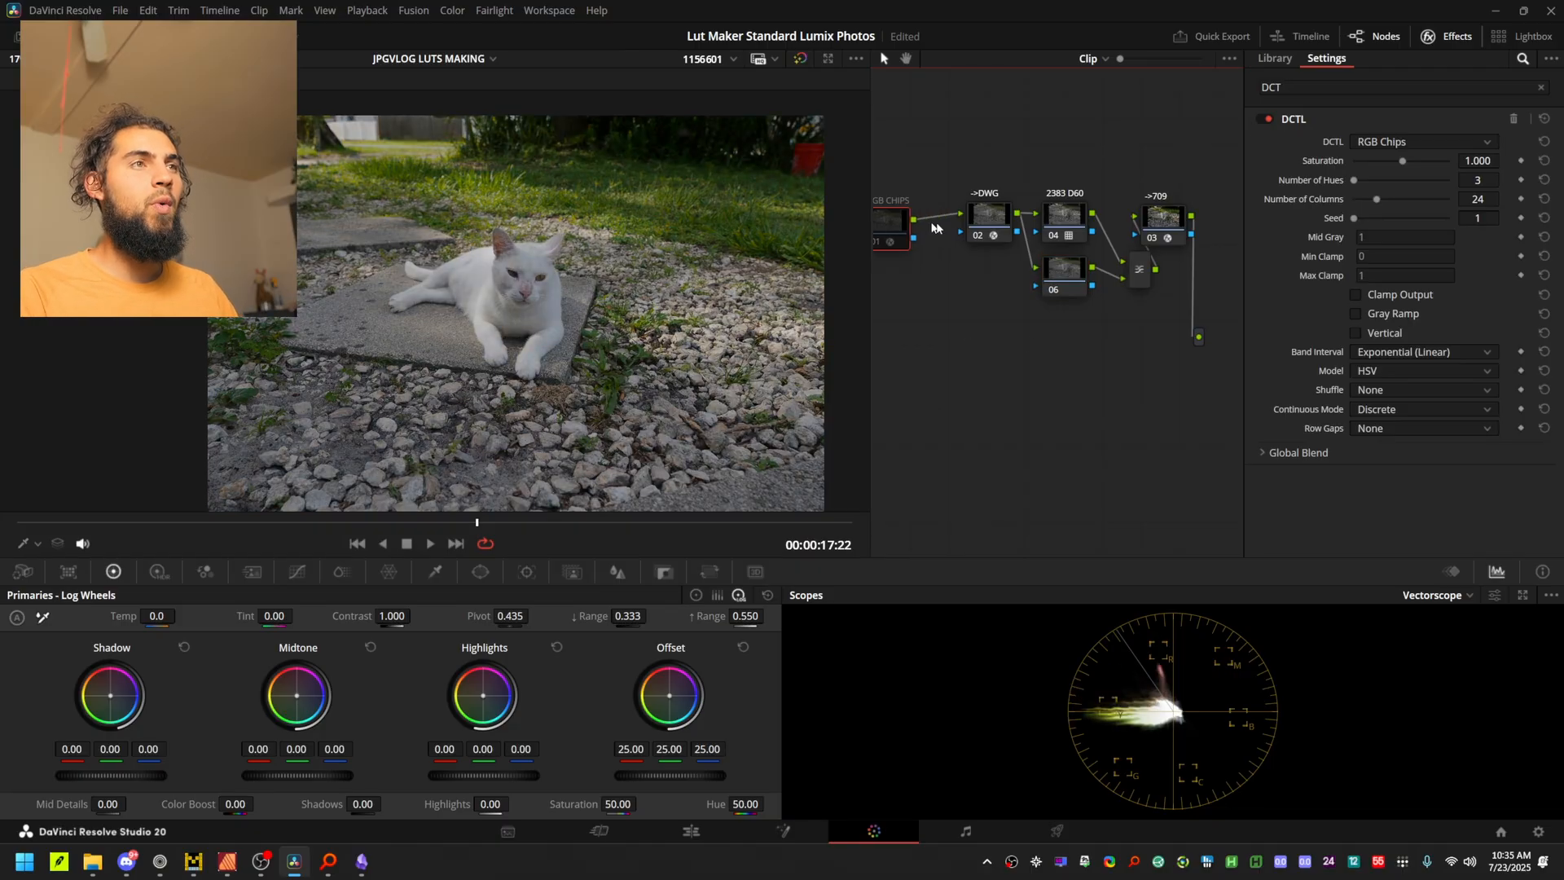
pyautogui.moveTo(1004, 228); pyautogui.dragTo(980, 226)
pyautogui.moveTo(1180, 227); pyautogui.dragTo(1215, 229)
pyautogui.moveTo(1132, 277); pyautogui.dragTo(1062, 209)
pyautogui.moveTo(1061, 278); pyautogui.dragTo(1059, 282)
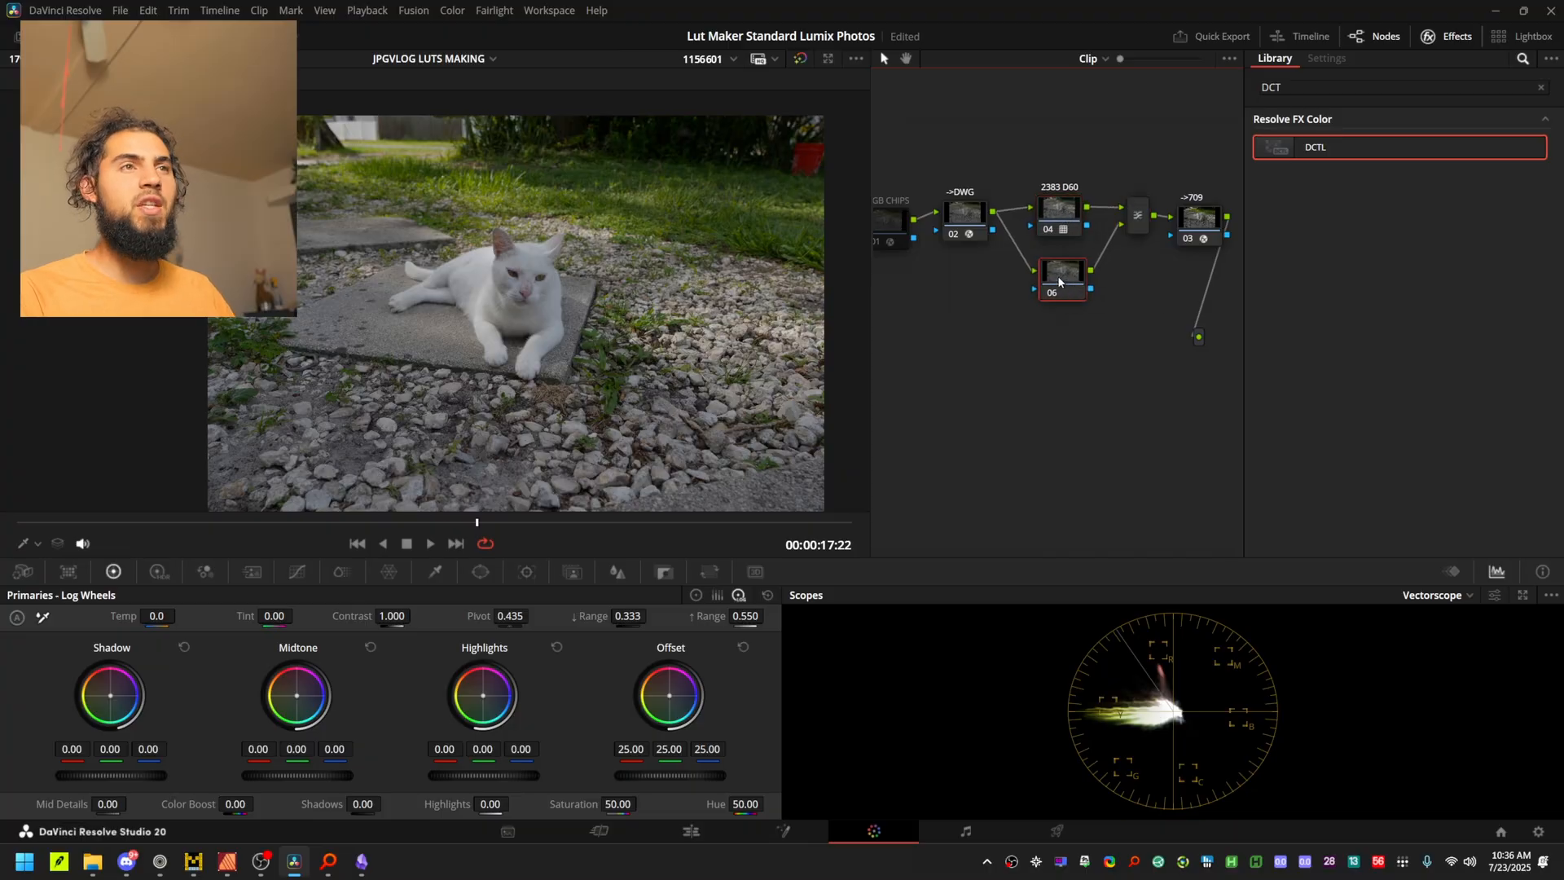
# Check whether toggling the 2383 D60 node affects the image through the layer mixer.
pyautogui.click(1067, 218)
pyautogui.hotkey('ctrl', 'd')
pyautogui.hotkey('ctrl', 'd')
pyautogui.hotkey('ctrl', 'd')
pyautogui.hotkey('ctrl', 'd')
pyautogui.hotkey('ctrl', 'd')
pyautogui.hotkey('ctrl', 'd')
pyautogui.hotkey('ctrl', 'd')
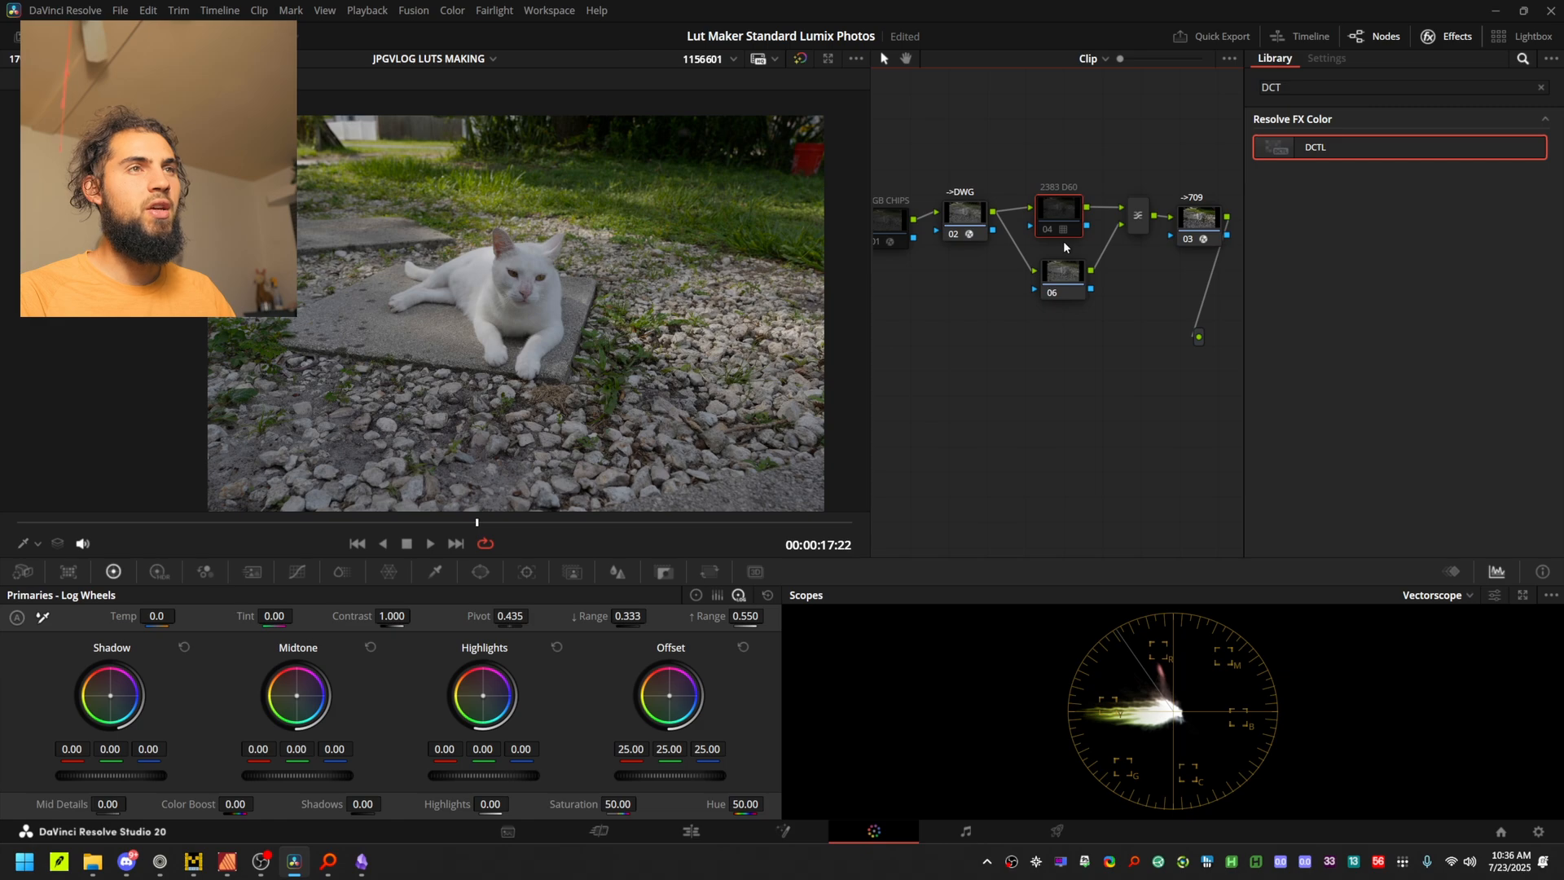
pyautogui.hotkey('ctrl', 'd')
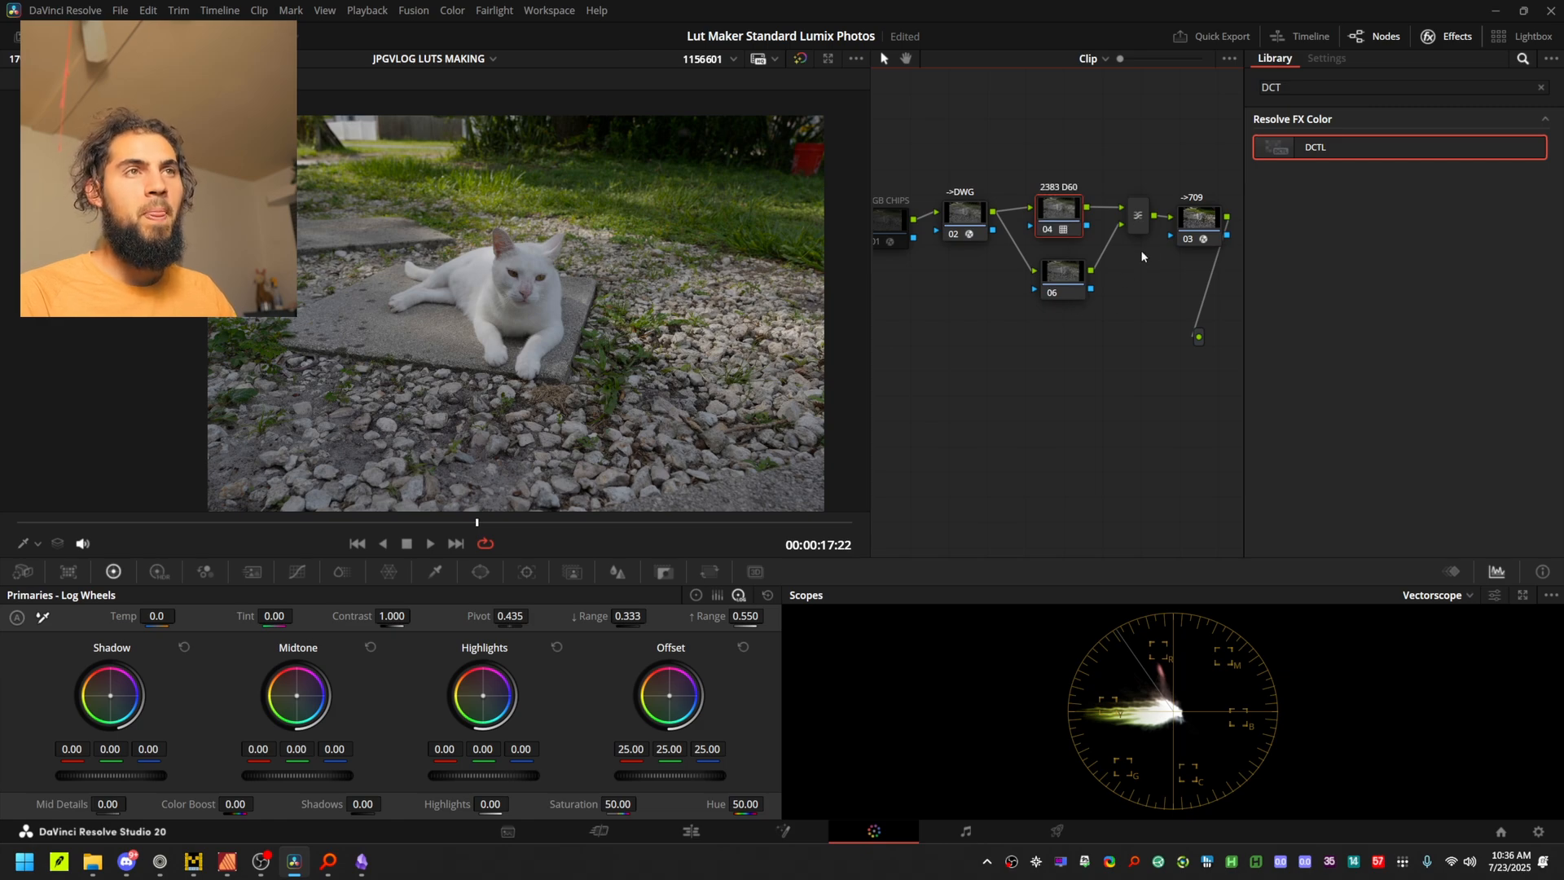
# Set the layer mixer's composite mode to Luminosity.
pyautogui.rightClick(1138, 220)
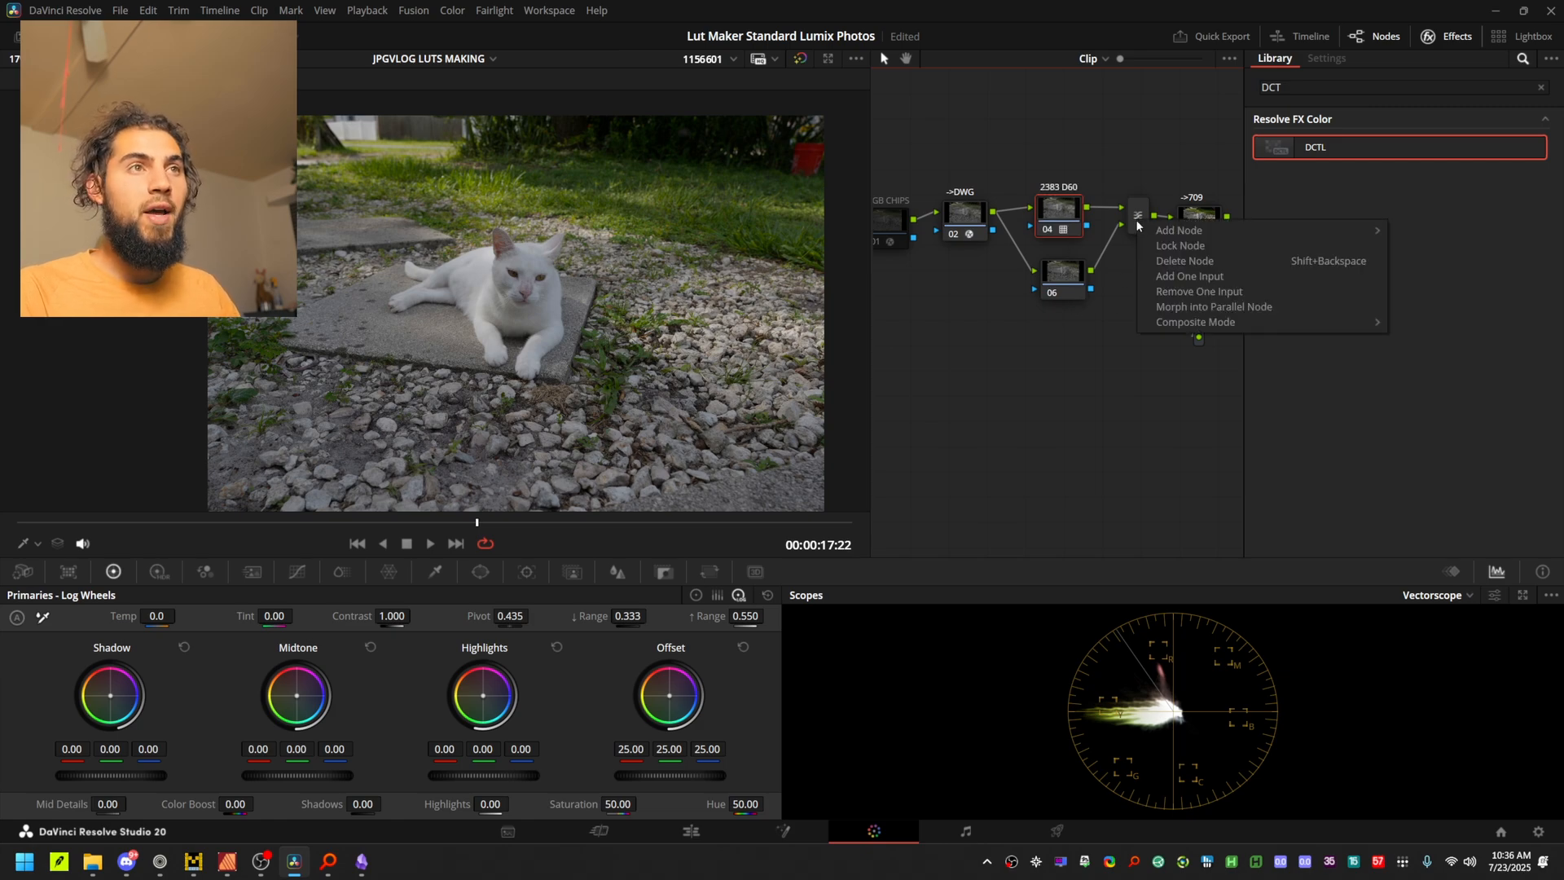
pyautogui.click(1138, 219)
pyautogui.rightClick(1139, 218)
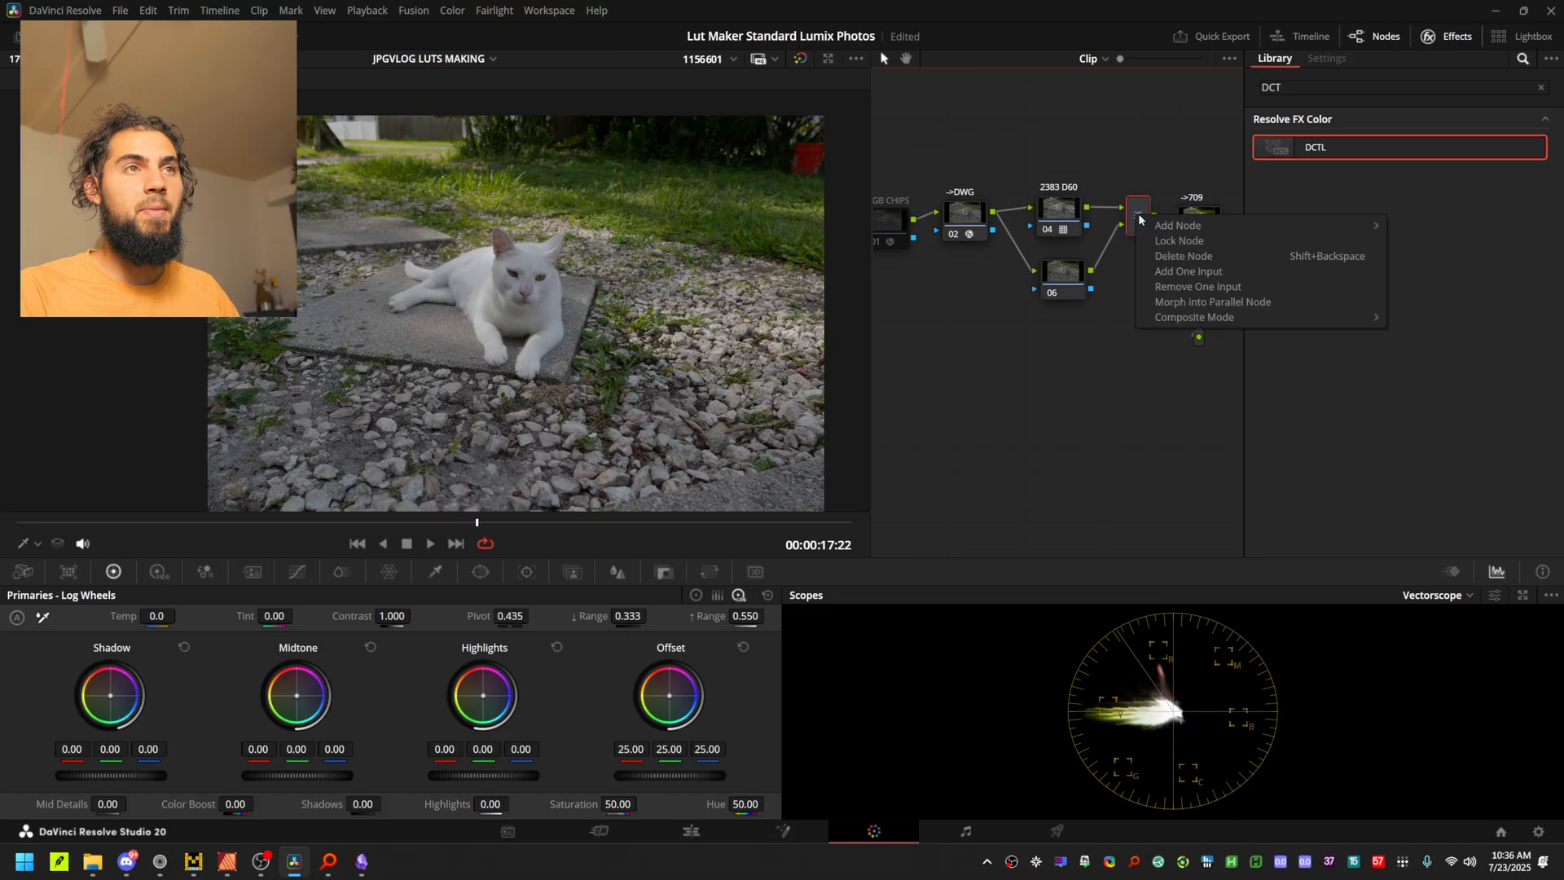
pyautogui.moveTo(1243, 317)
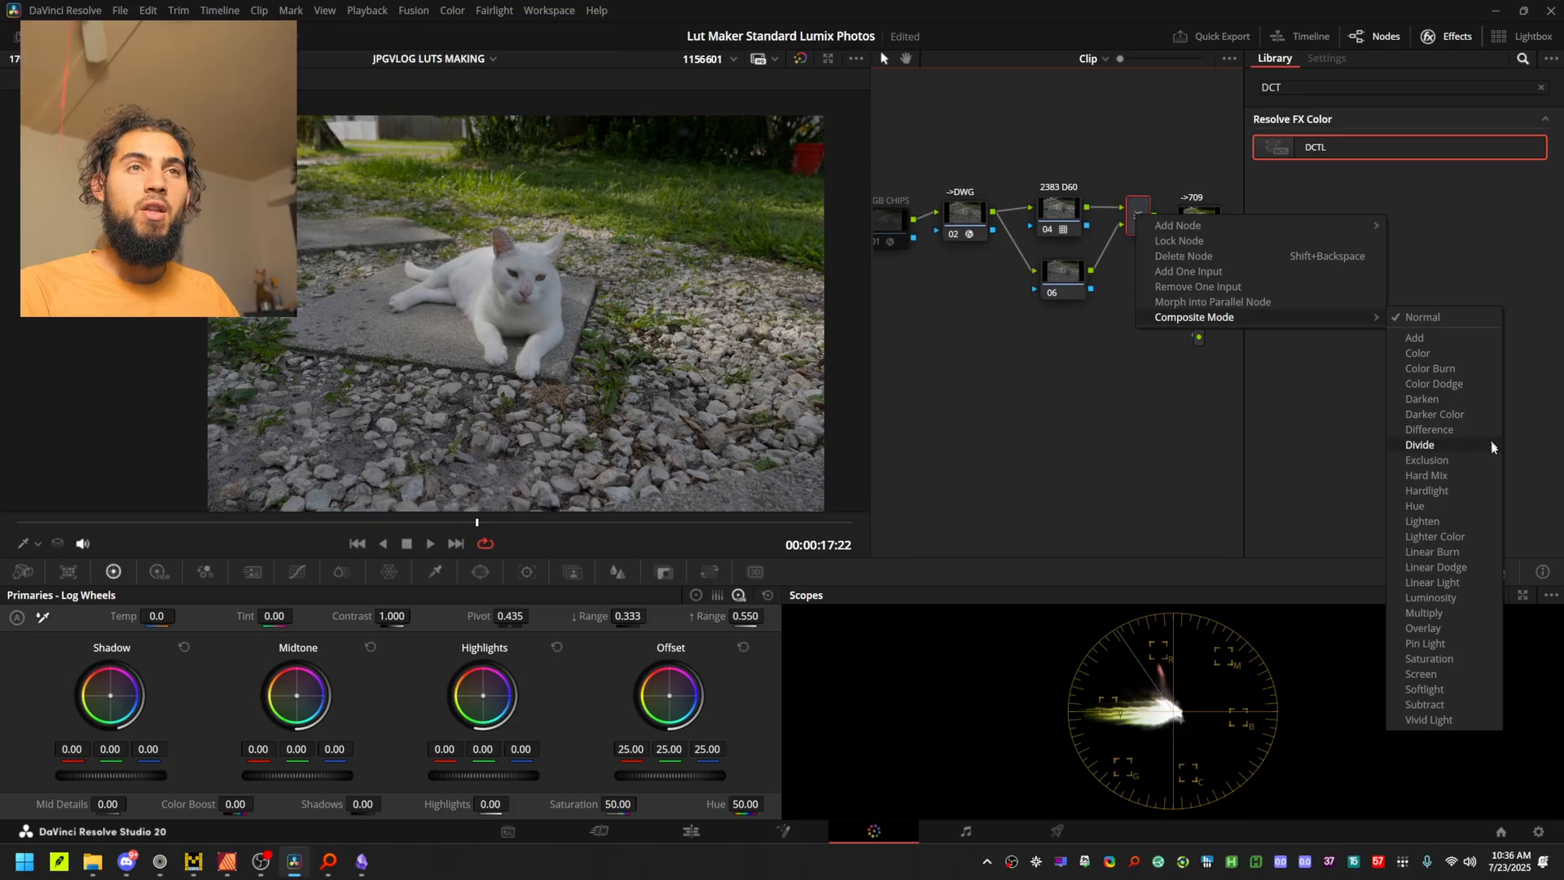
pyautogui.click(1464, 600)
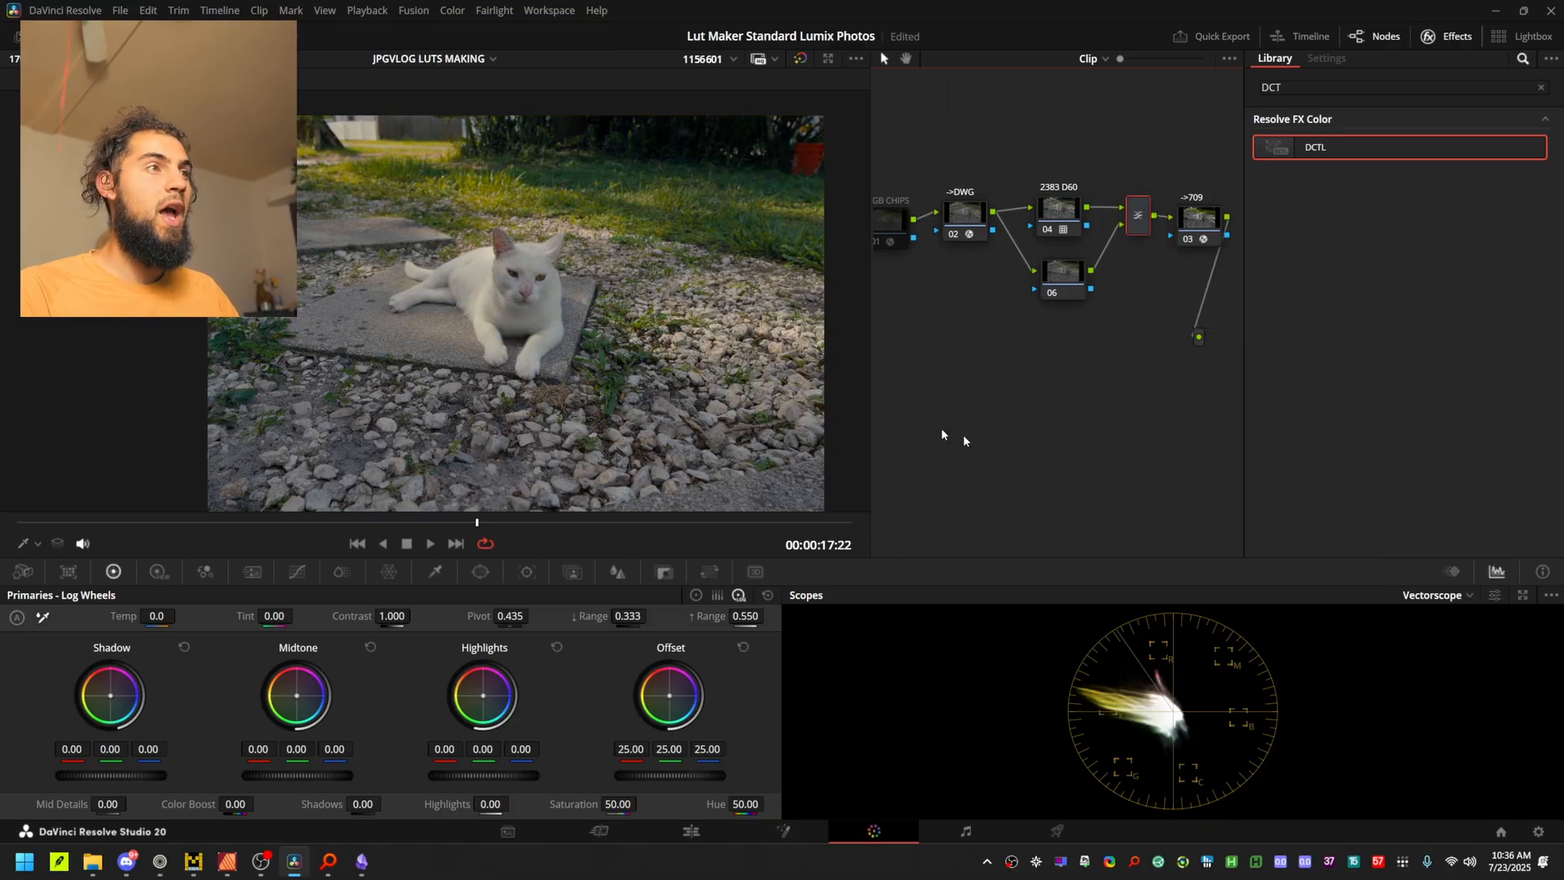
# Compare the cat photo with the 2383 D60 node disabled and enabled under the Luminosity composite mode.
pyautogui.click(1059, 211)
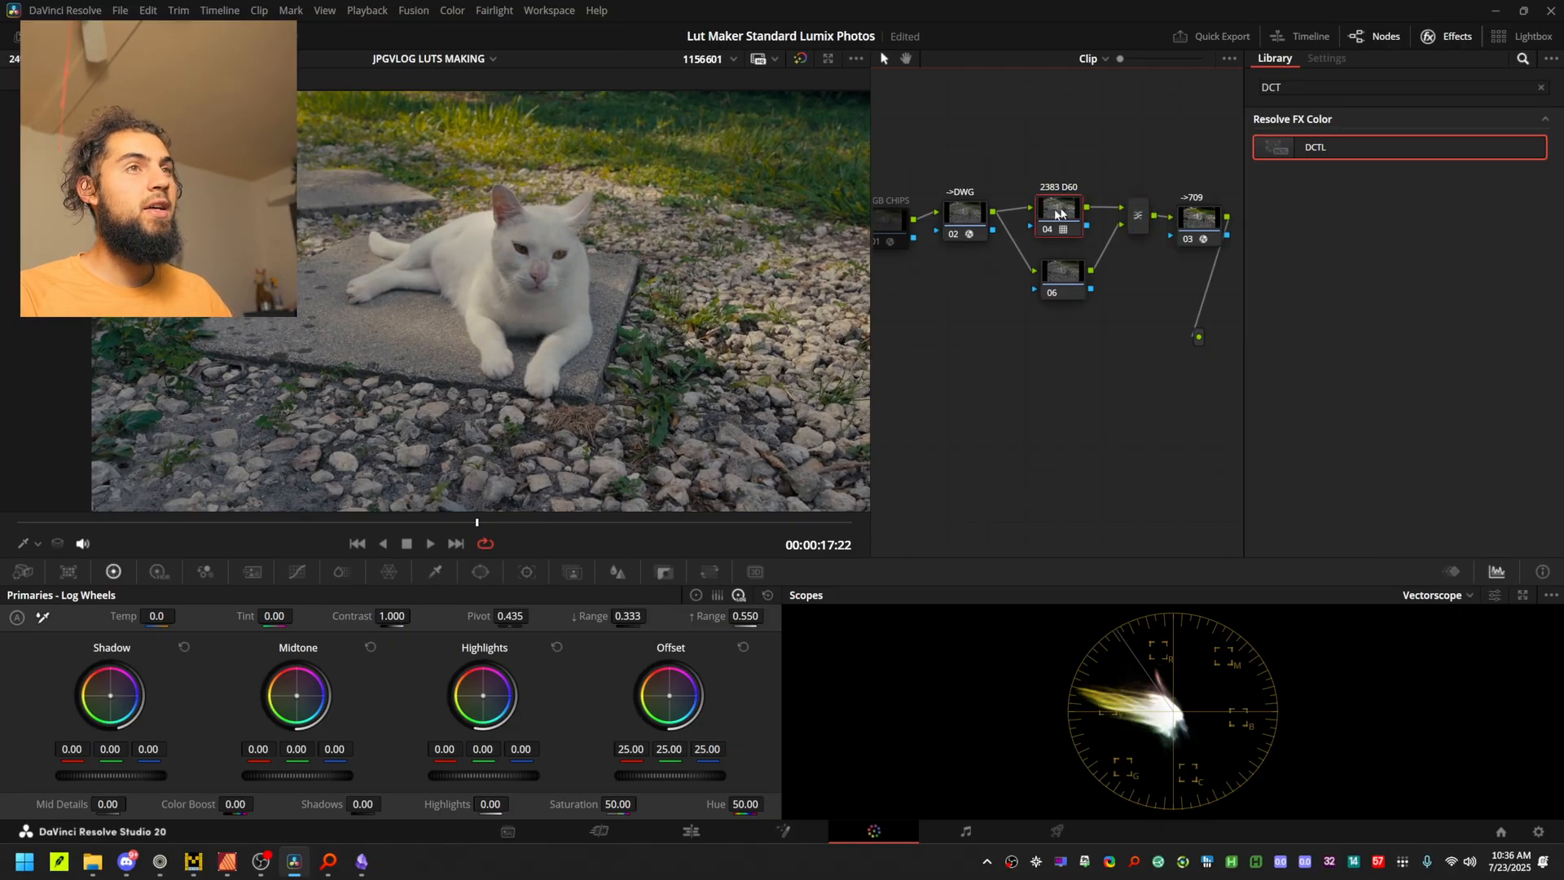
pyautogui.hotkey('ctrl', 'd')
pyautogui.hotkey('ctrl', 'd')
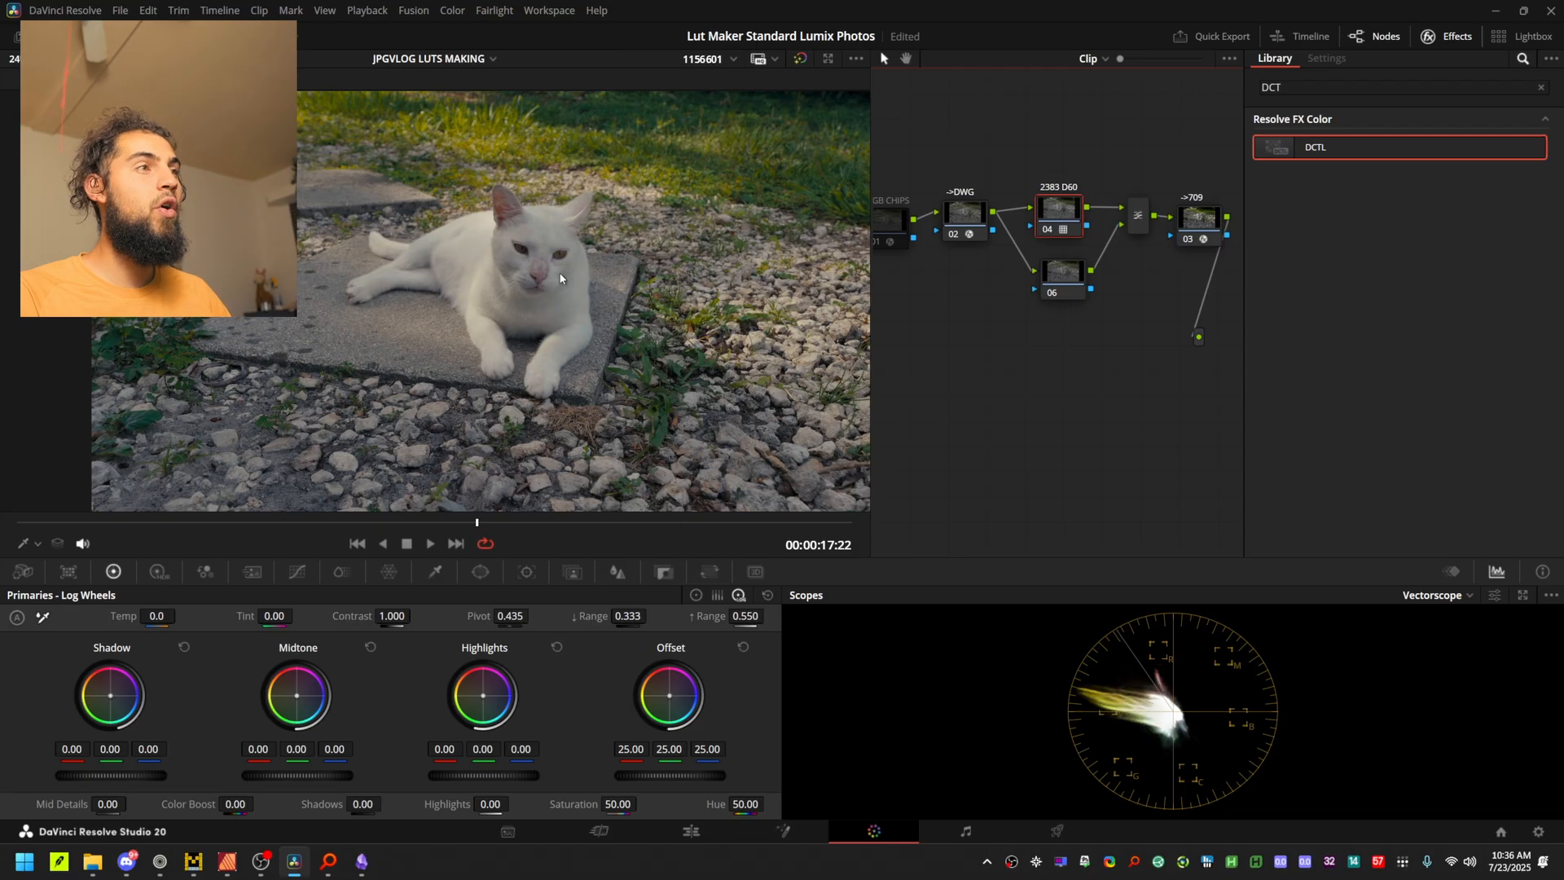
pyautogui.hotkey('ctrl', 'd')
pyautogui.hotkey('ctrl', 'd')
pyautogui.scroll(-3, 562, 276)
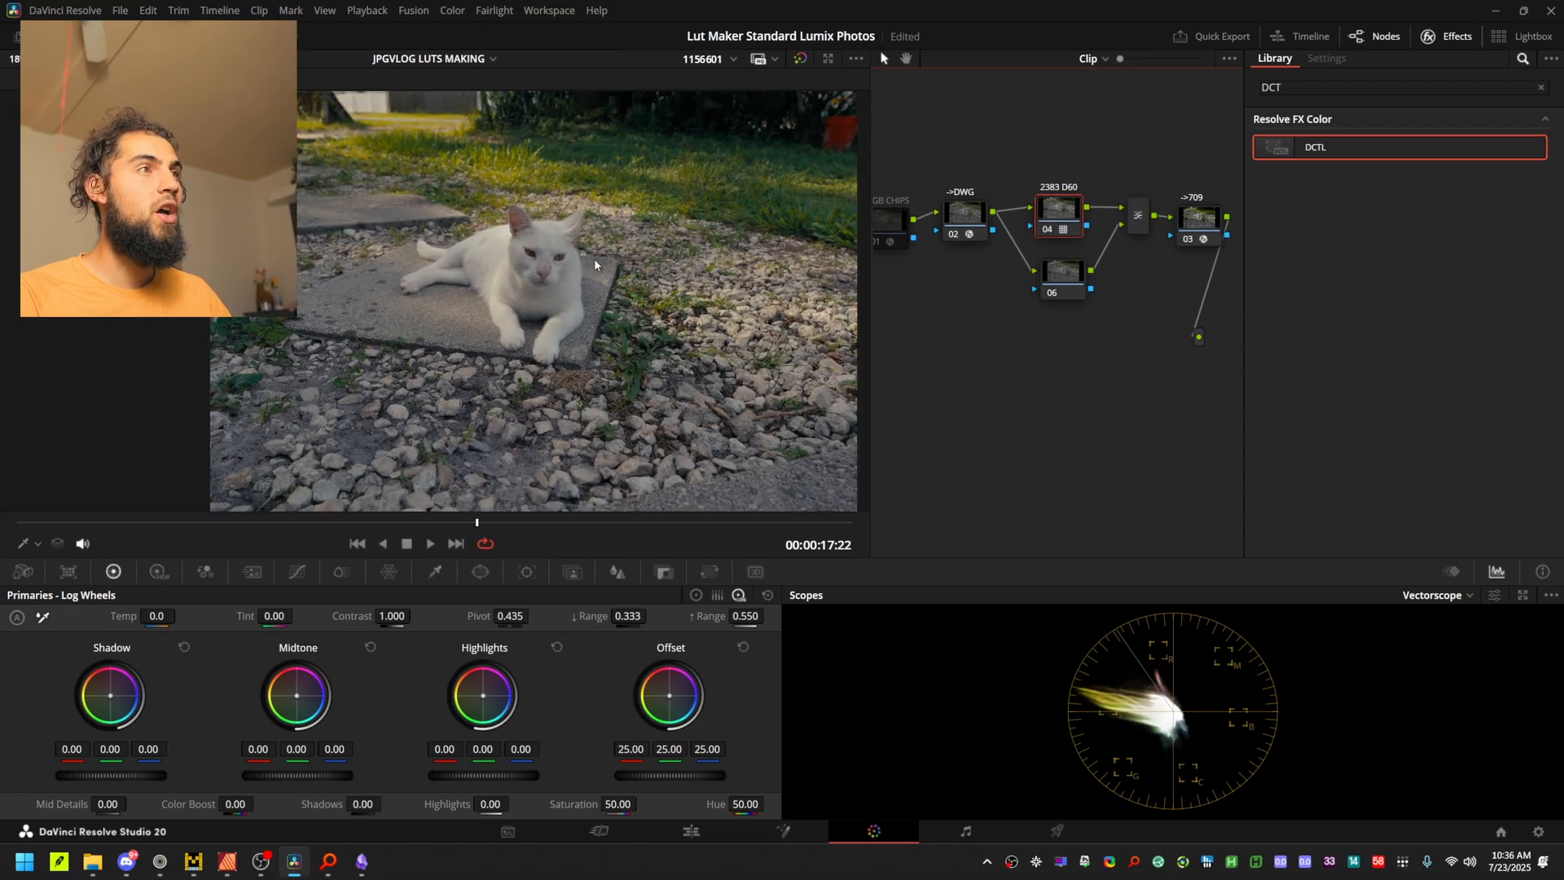
pyautogui.scroll(-2, 580, 267)
pyautogui.hotkey('ctrl', 'd')
pyautogui.hotkey('ctrl', 'd')
pyautogui.hotkey('ctrl', 'd')
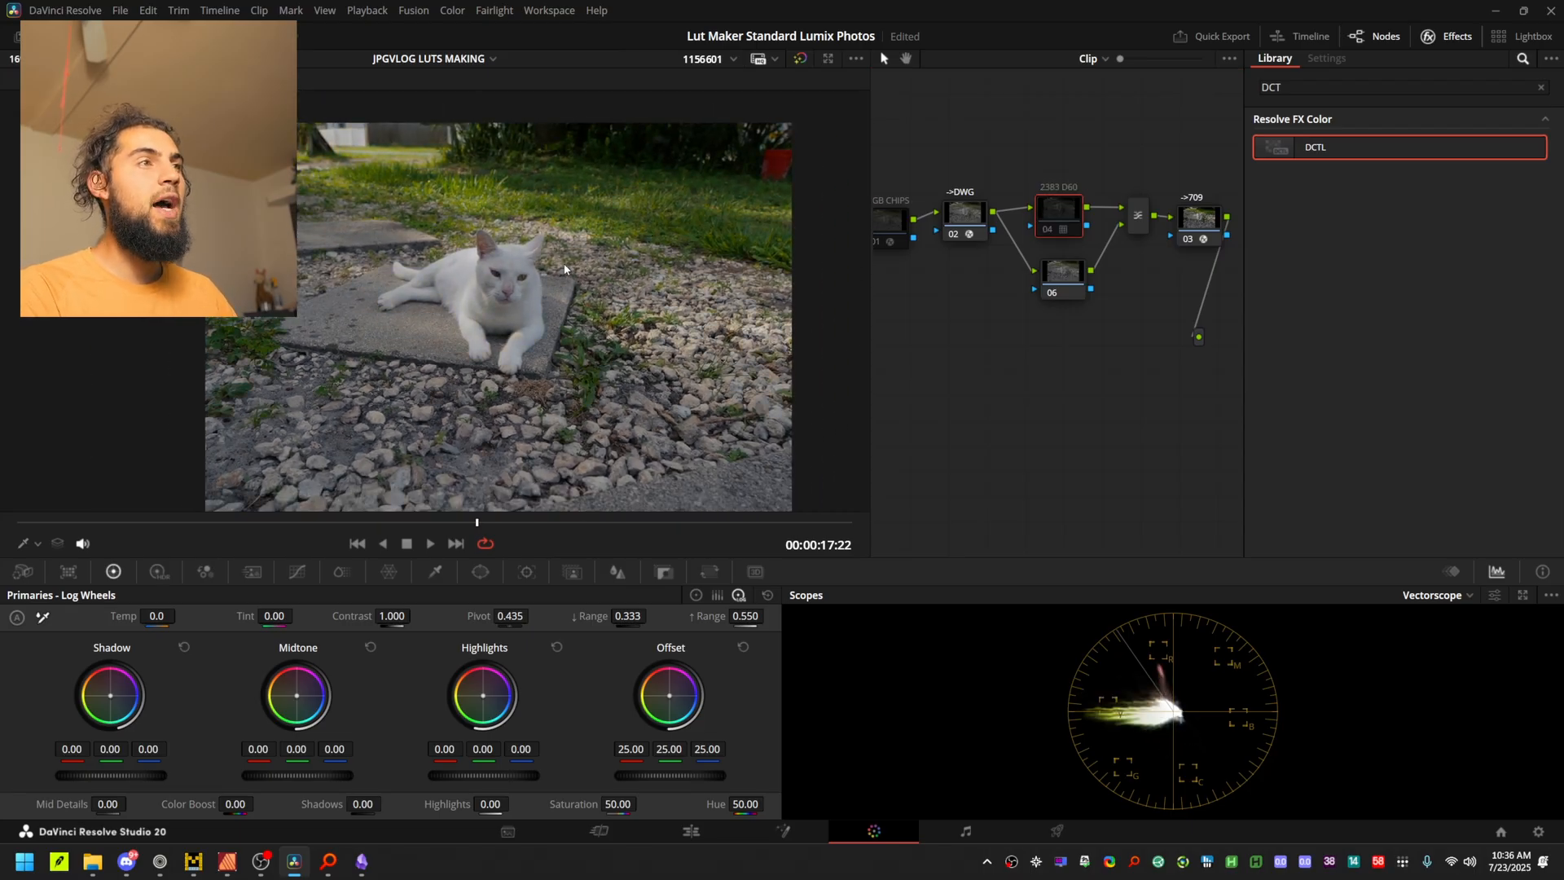
pyautogui.hotkey('ctrl', 'd')
pyautogui.hotkey('ctrl', 'd')
pyautogui.hotkey('ctrl', 'd')
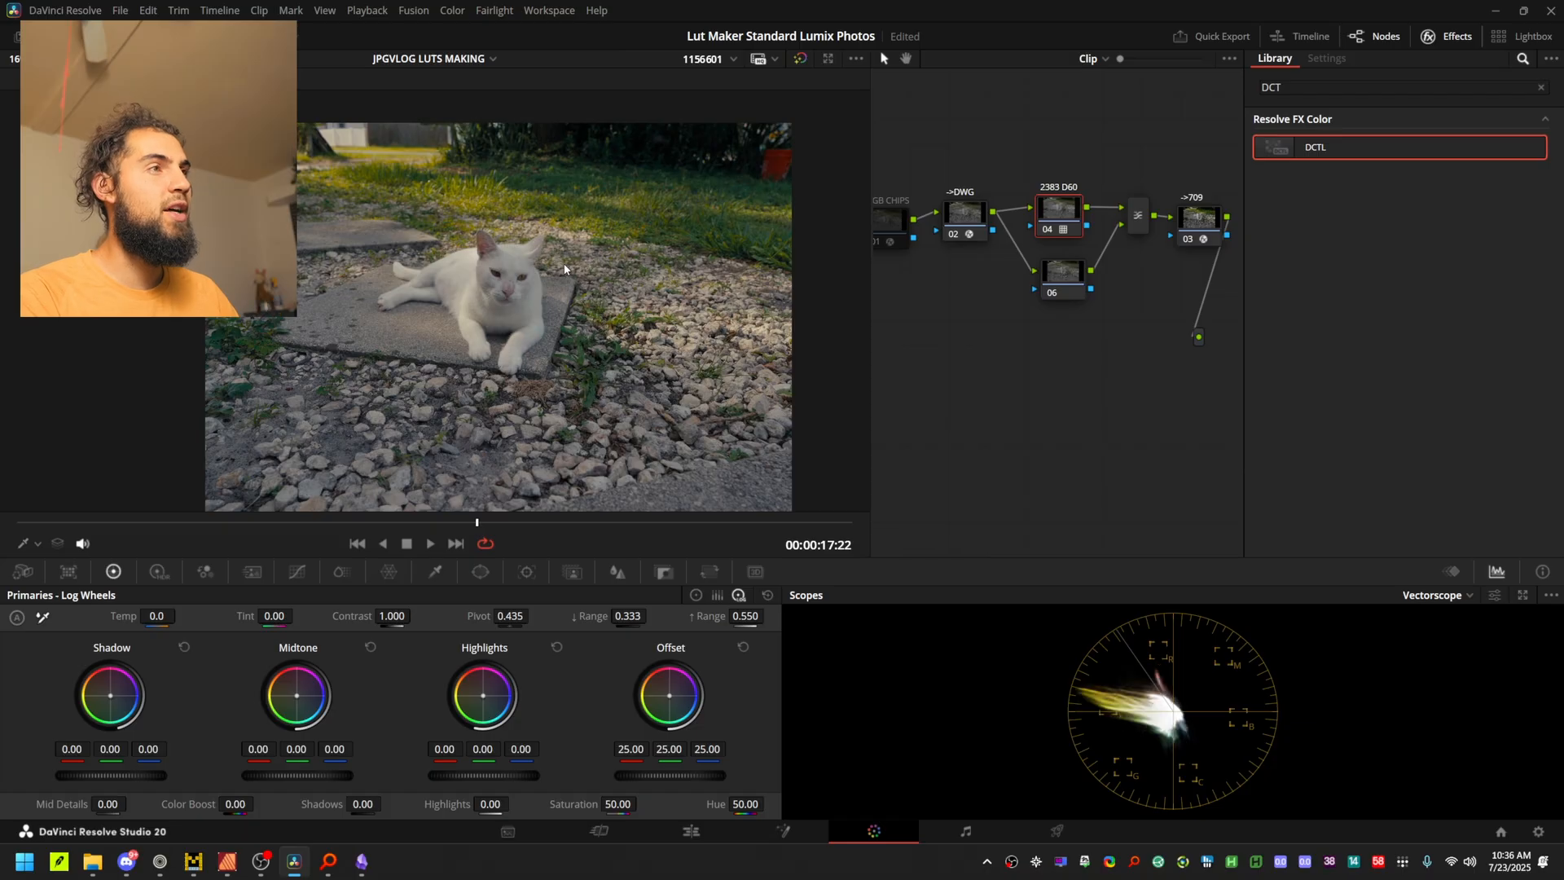
pyautogui.hotkey('ctrl', 'd')
pyautogui.hotkey('ctrl', 'd')
pyautogui.hotkey('ctrl', 'd')
pyautogui.hotkey('ctrl', 'd')
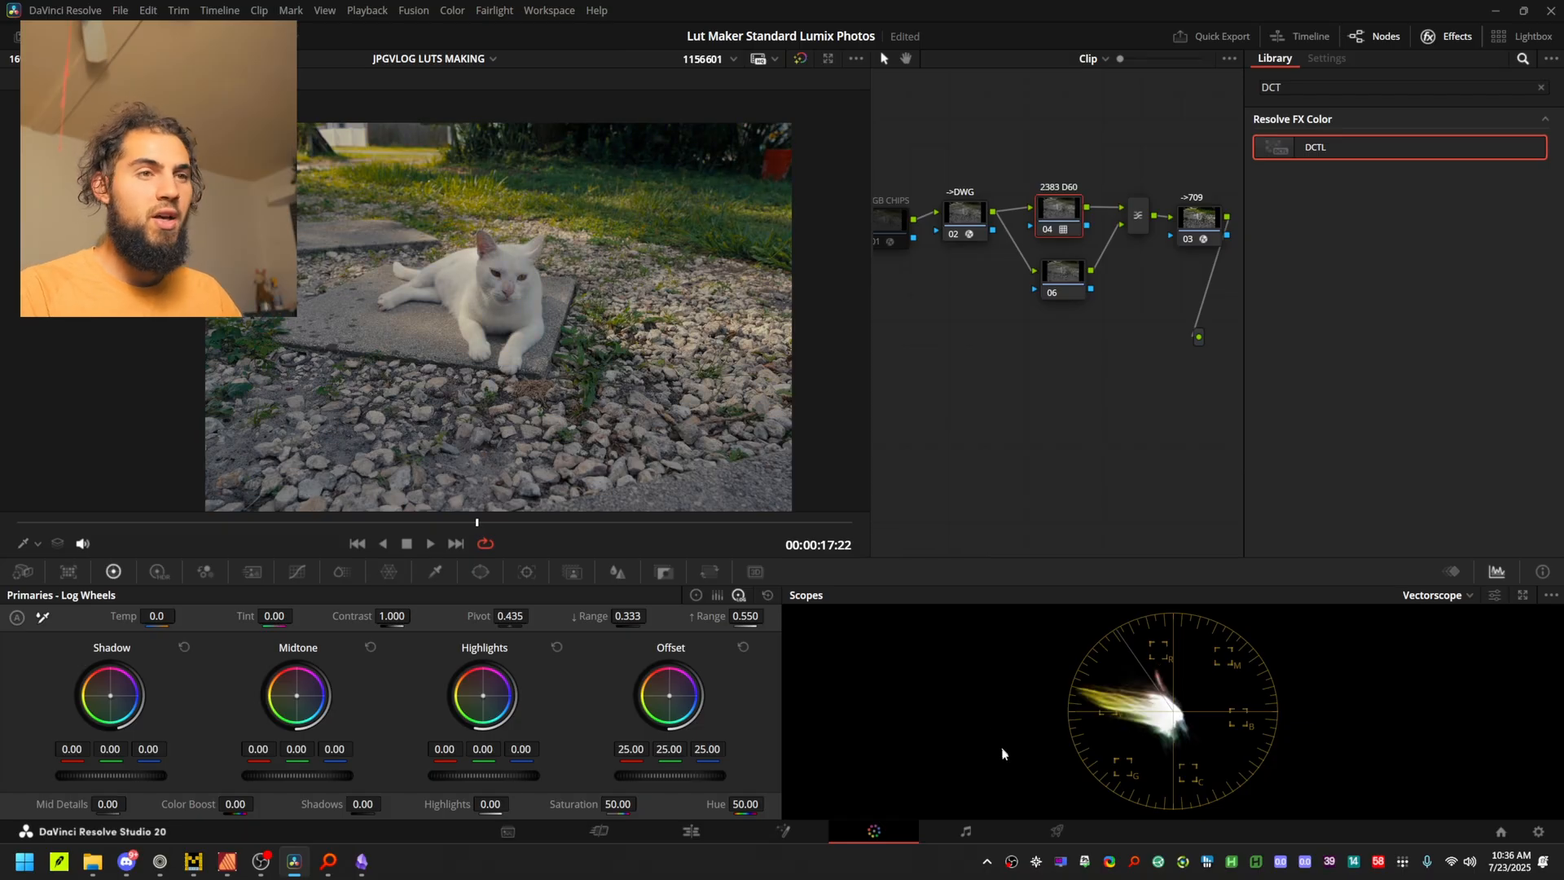
pyautogui.hotkey('ctrl', 'd')
pyautogui.hotkey('ctrl', 'd')
pyautogui.hotkey('ctrl', 'd')
pyautogui.hotkey('ctrl', 'd')
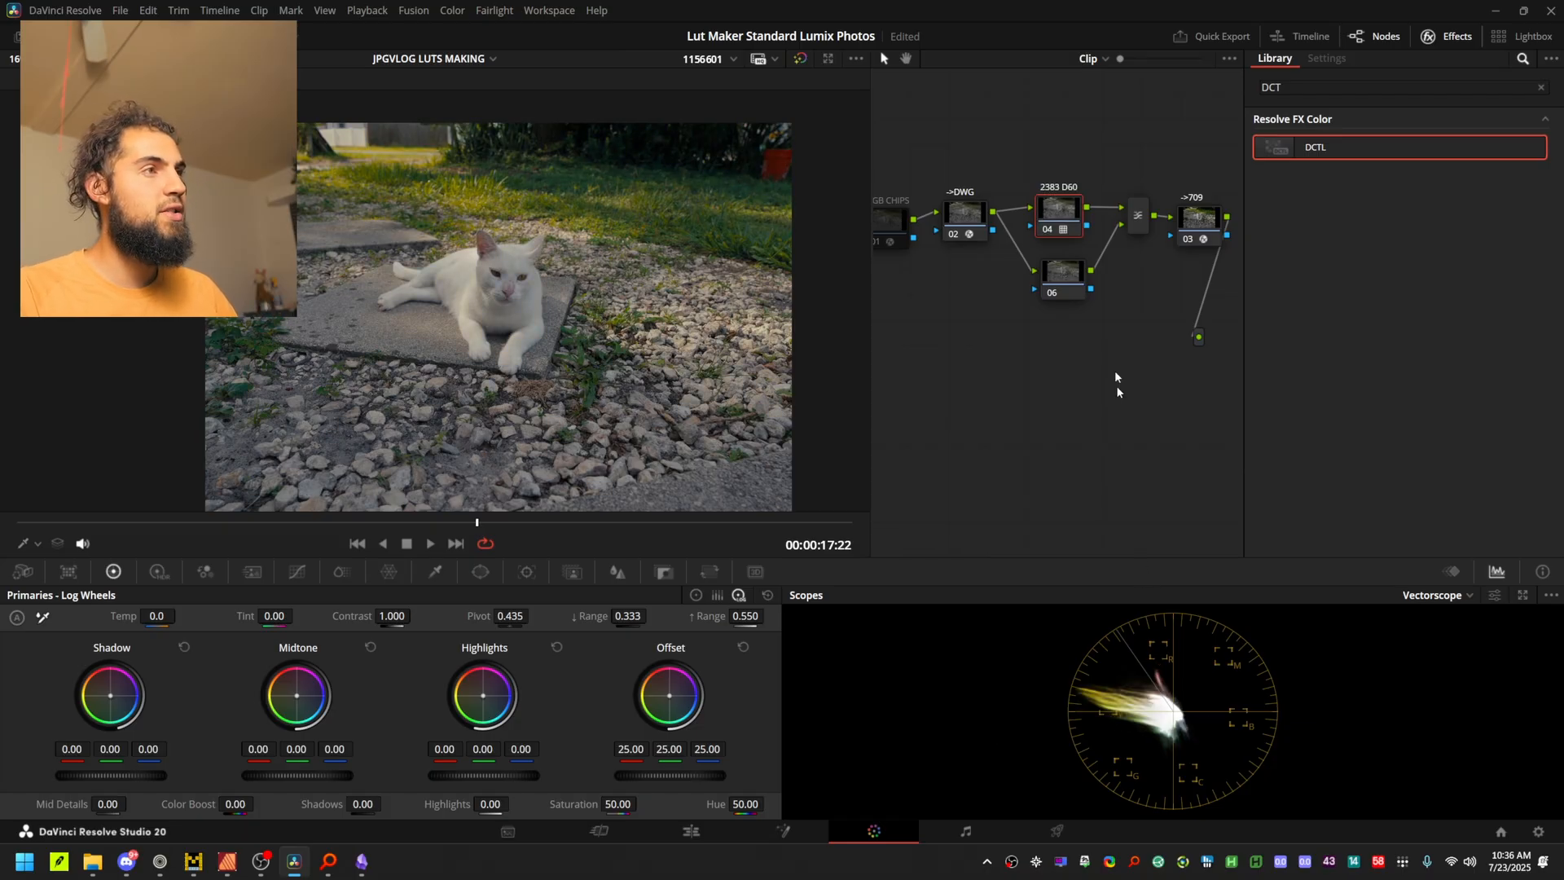
# Set the layer mixer's composite mode to Color.
pyautogui.rightClick(1135, 221)
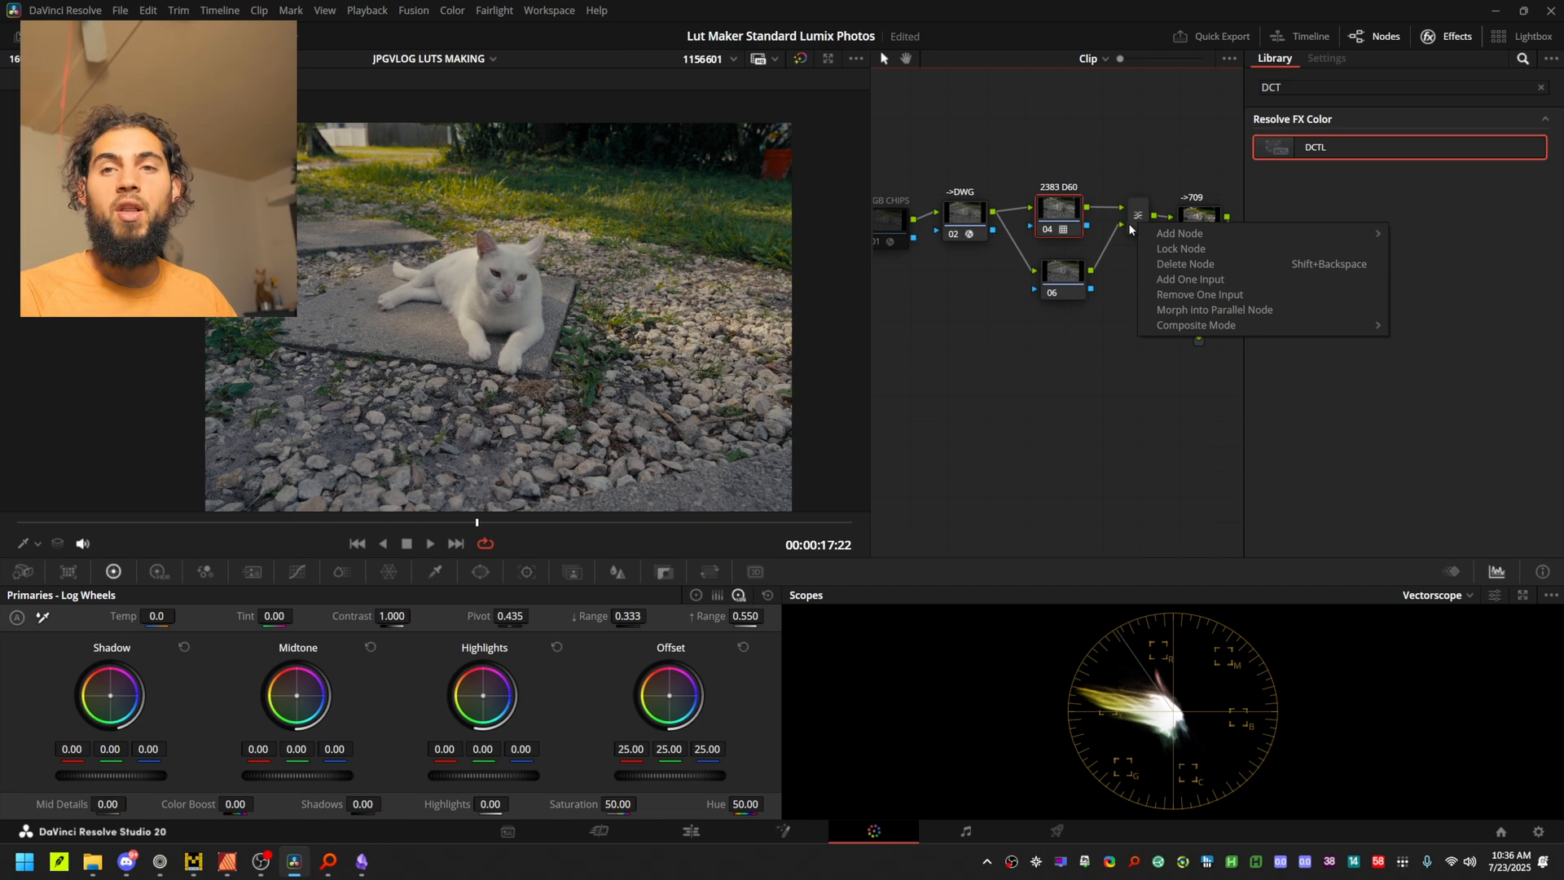
pyautogui.moveTo(1316, 325)
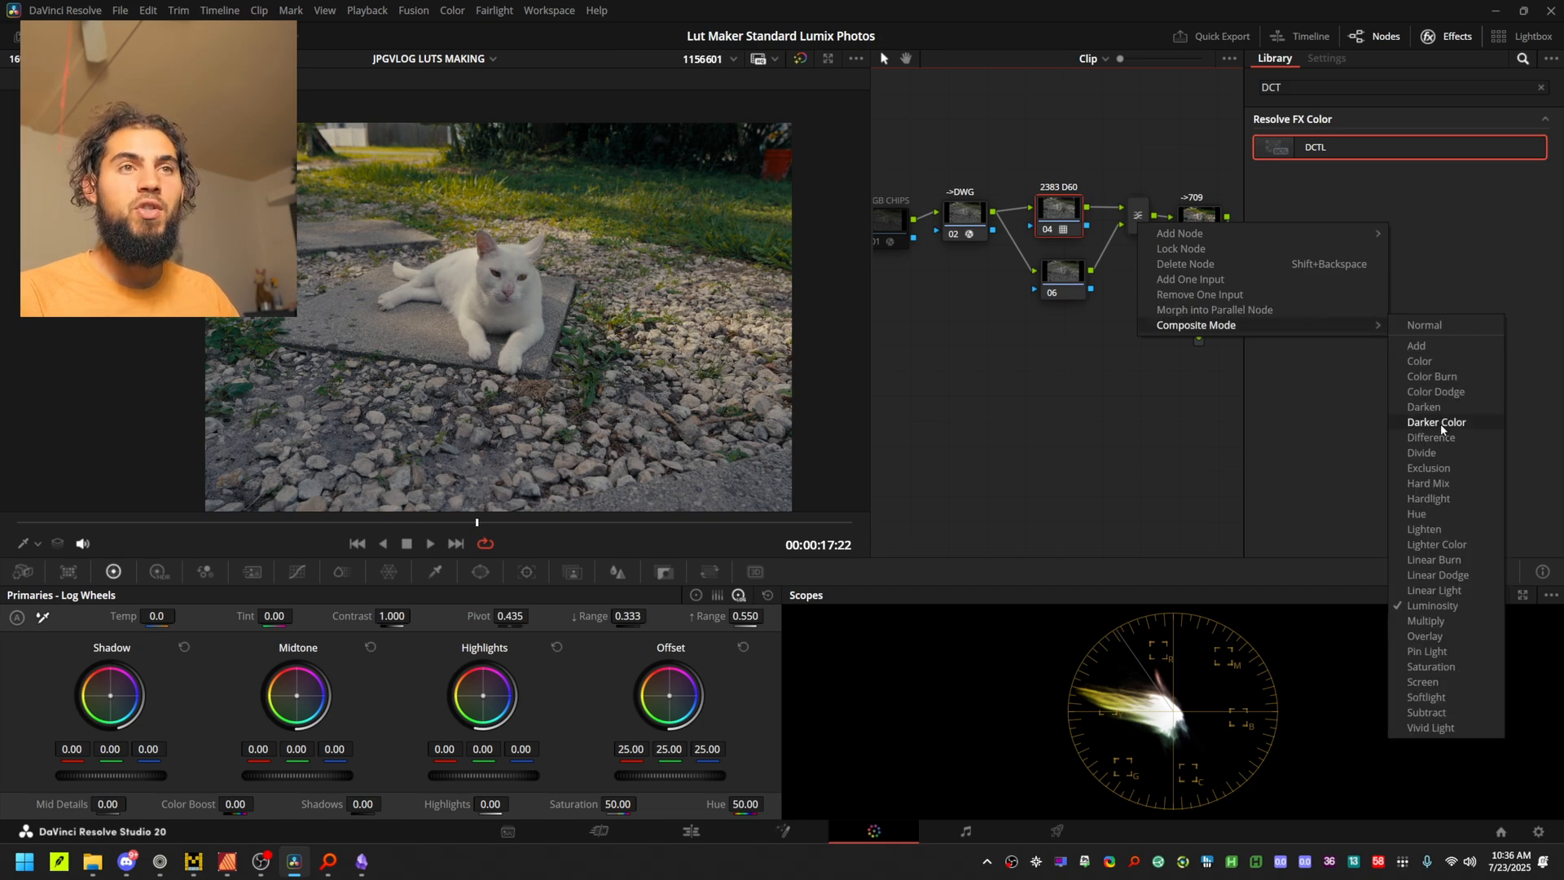
pyautogui.click(1444, 363)
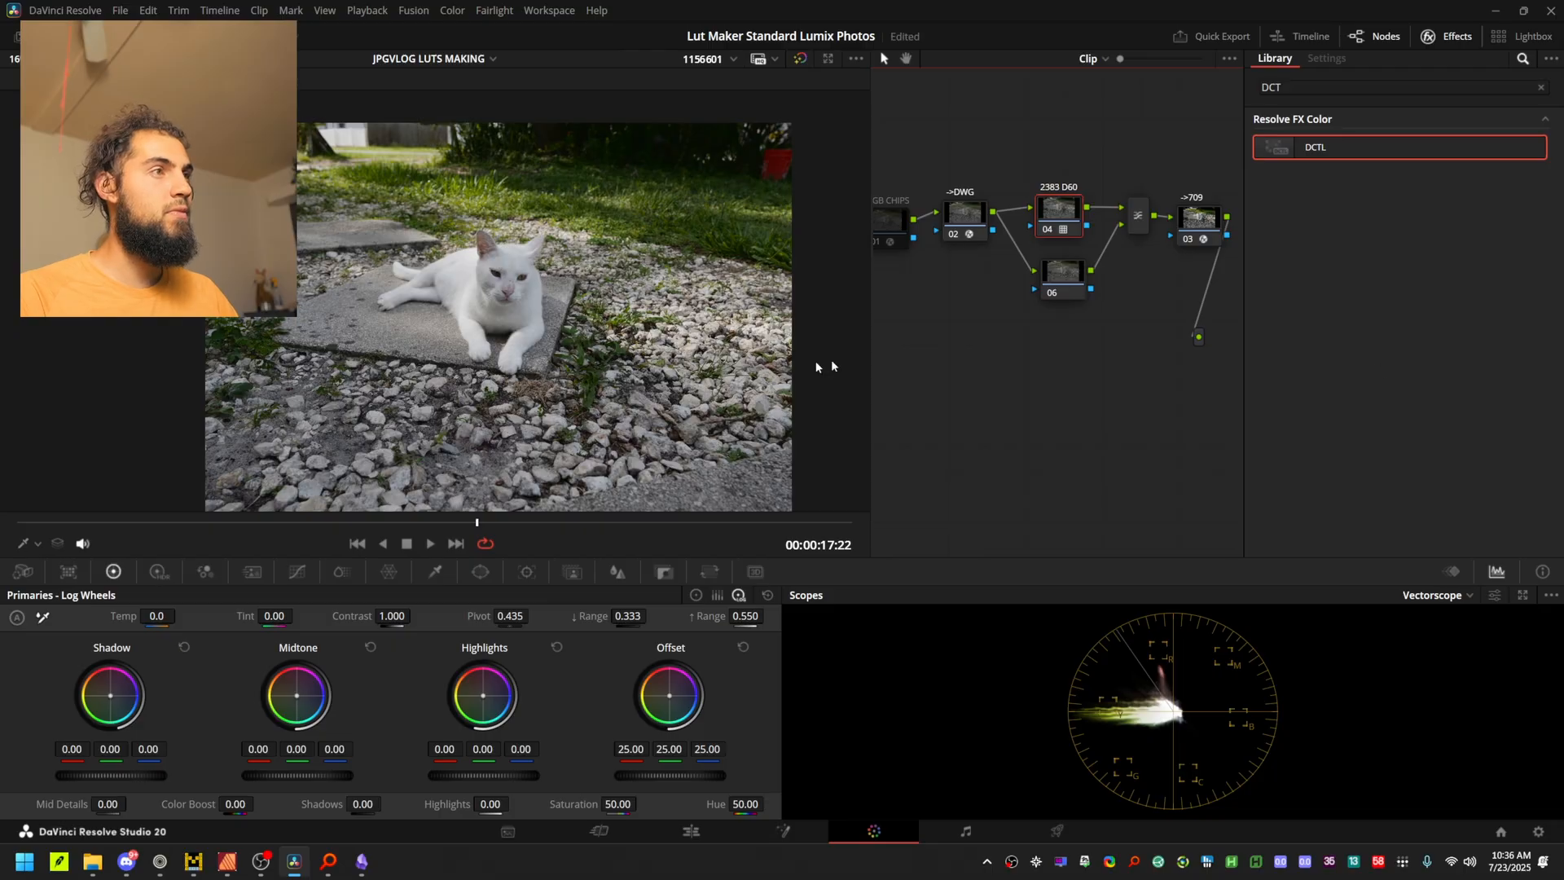
# Compare the cat photo with the 2383 D60 node disabled and enabled under the Color composite mode.
pyautogui.hotkey('ctrl', 'd')
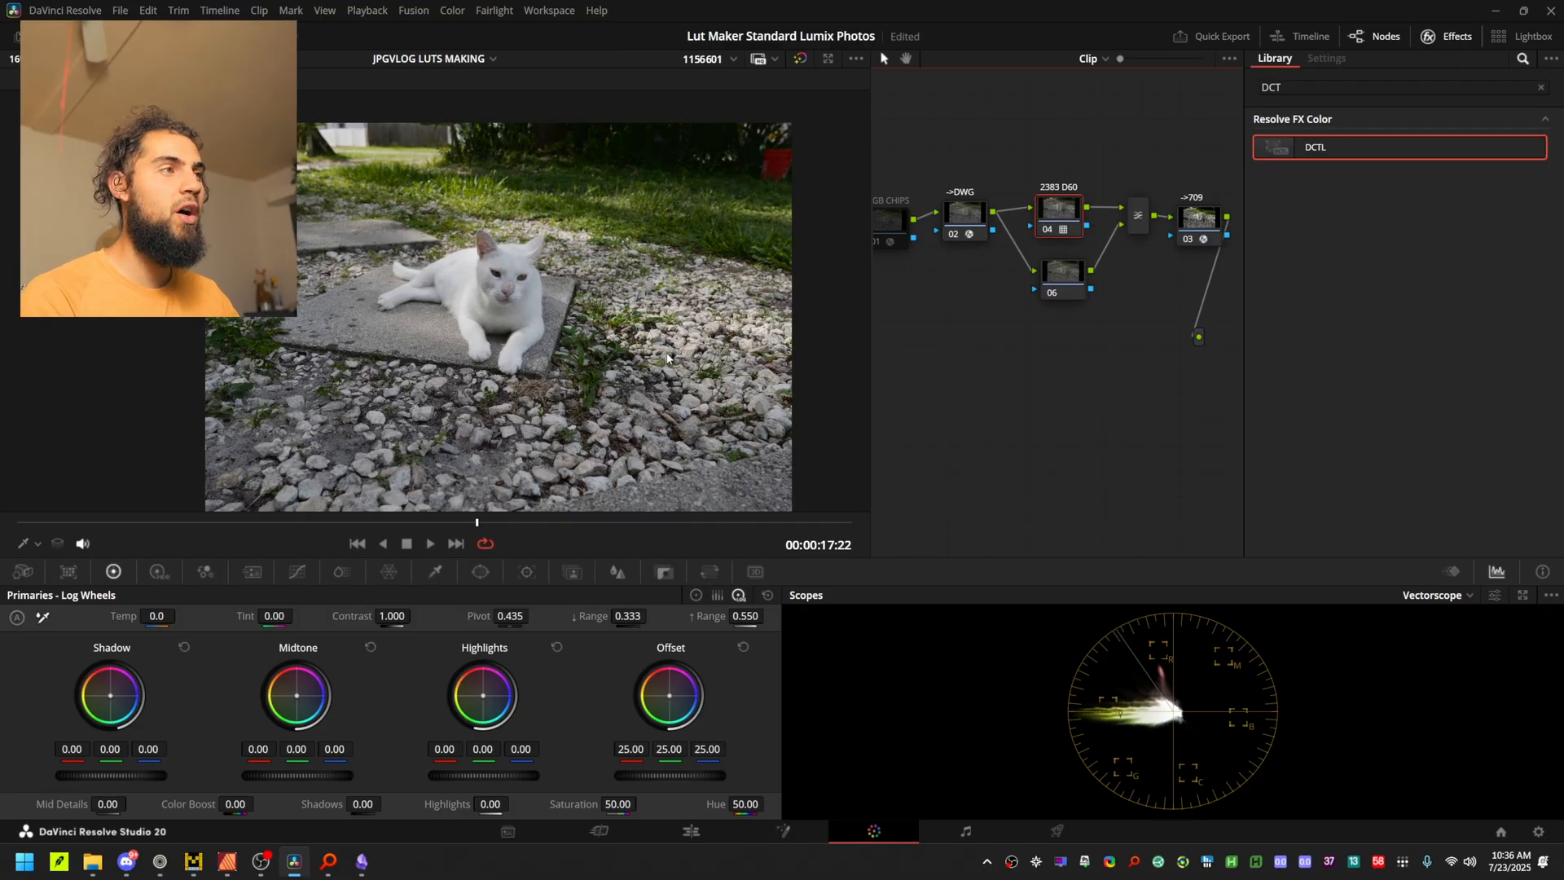
pyautogui.hotkey('ctrl', 'd')
pyautogui.hotkey('ctrl', 'd')
pyautogui.hotkey('ctrl', 'd')
pyautogui.hotkey('ctrl', 'd')
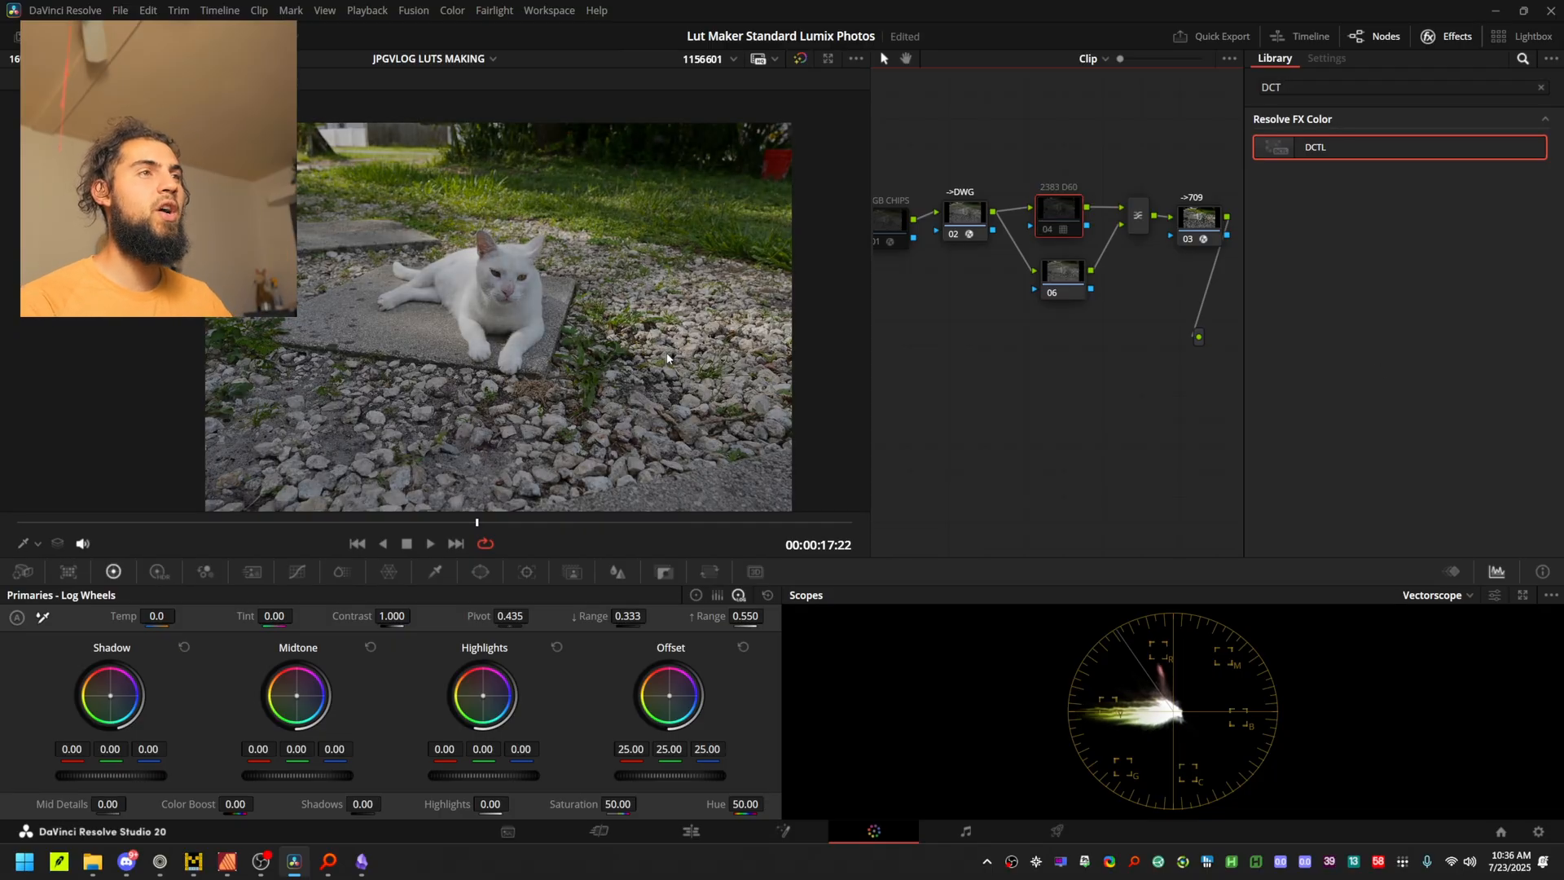
pyautogui.hotkey('ctrl', 'd')
pyautogui.hotkey('ctrl', 'd')
pyautogui.hotkey('ctrl', 'd')
pyautogui.hotkey('ctrl', 'd')
pyautogui.hotkey('ctrl', 'd')
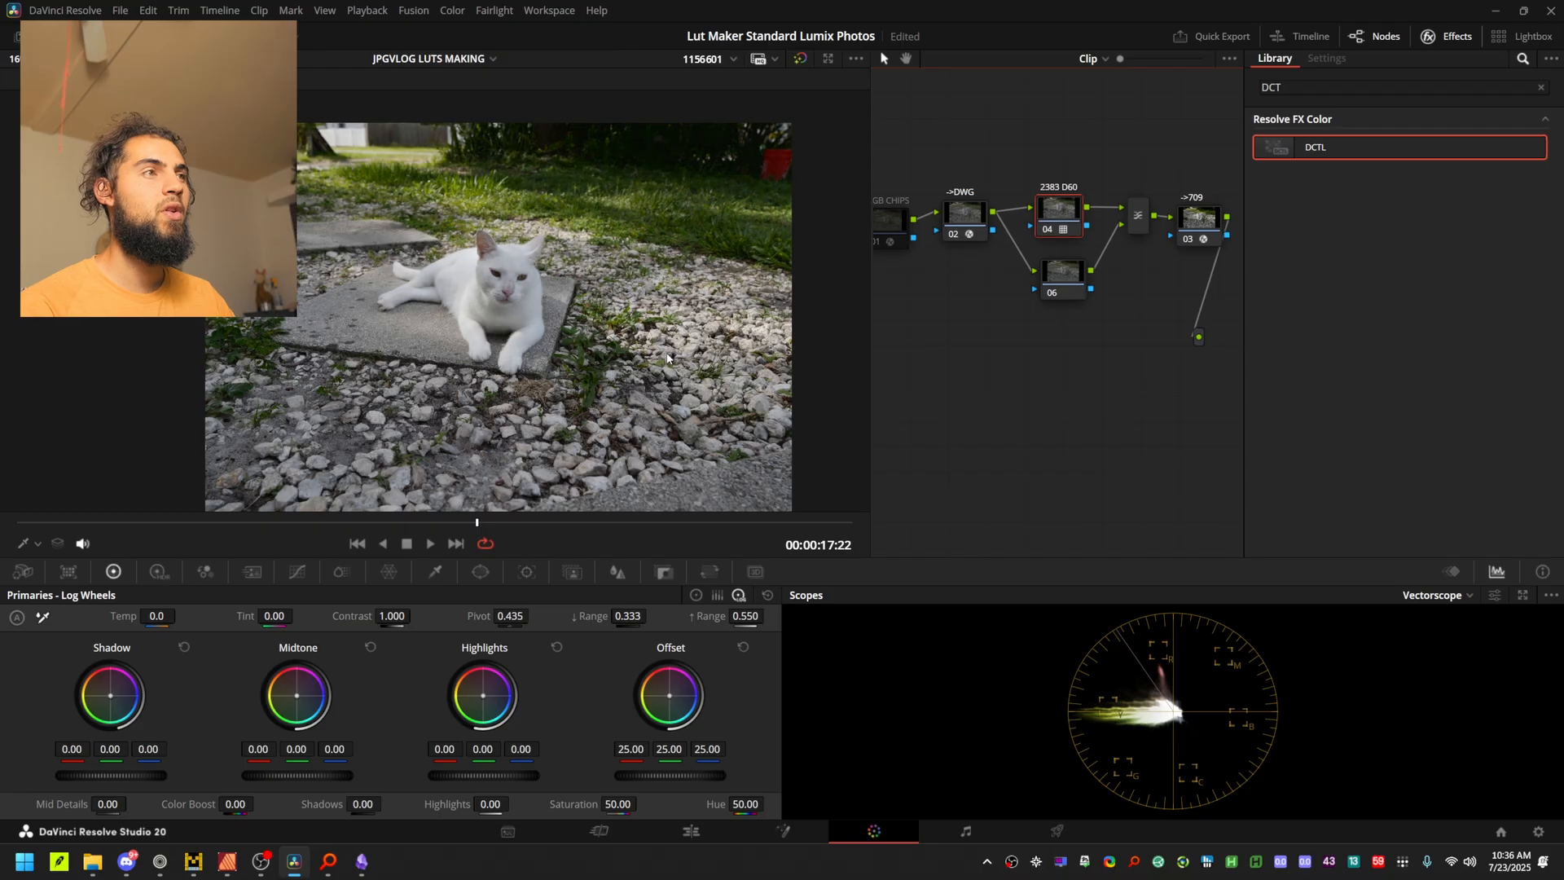
pyautogui.hotkey('ctrl', 'd')
# Reset the layer mixer's composite mode to Normal and delete the layer node beneath 2383 D60.
pyautogui.click(1062, 273)
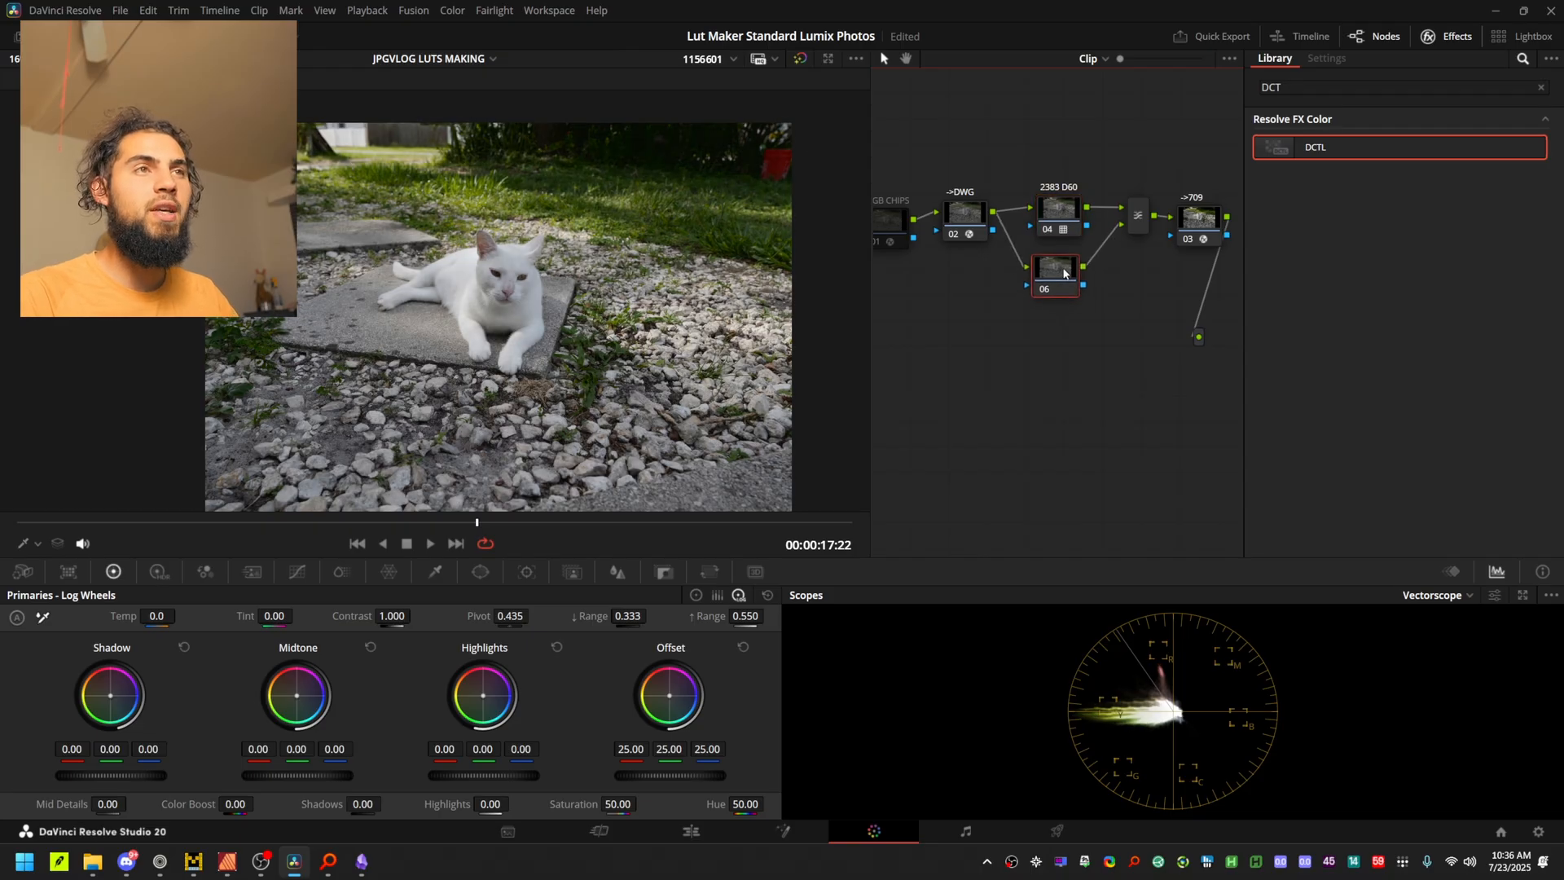
pyautogui.rightClick(1137, 218)
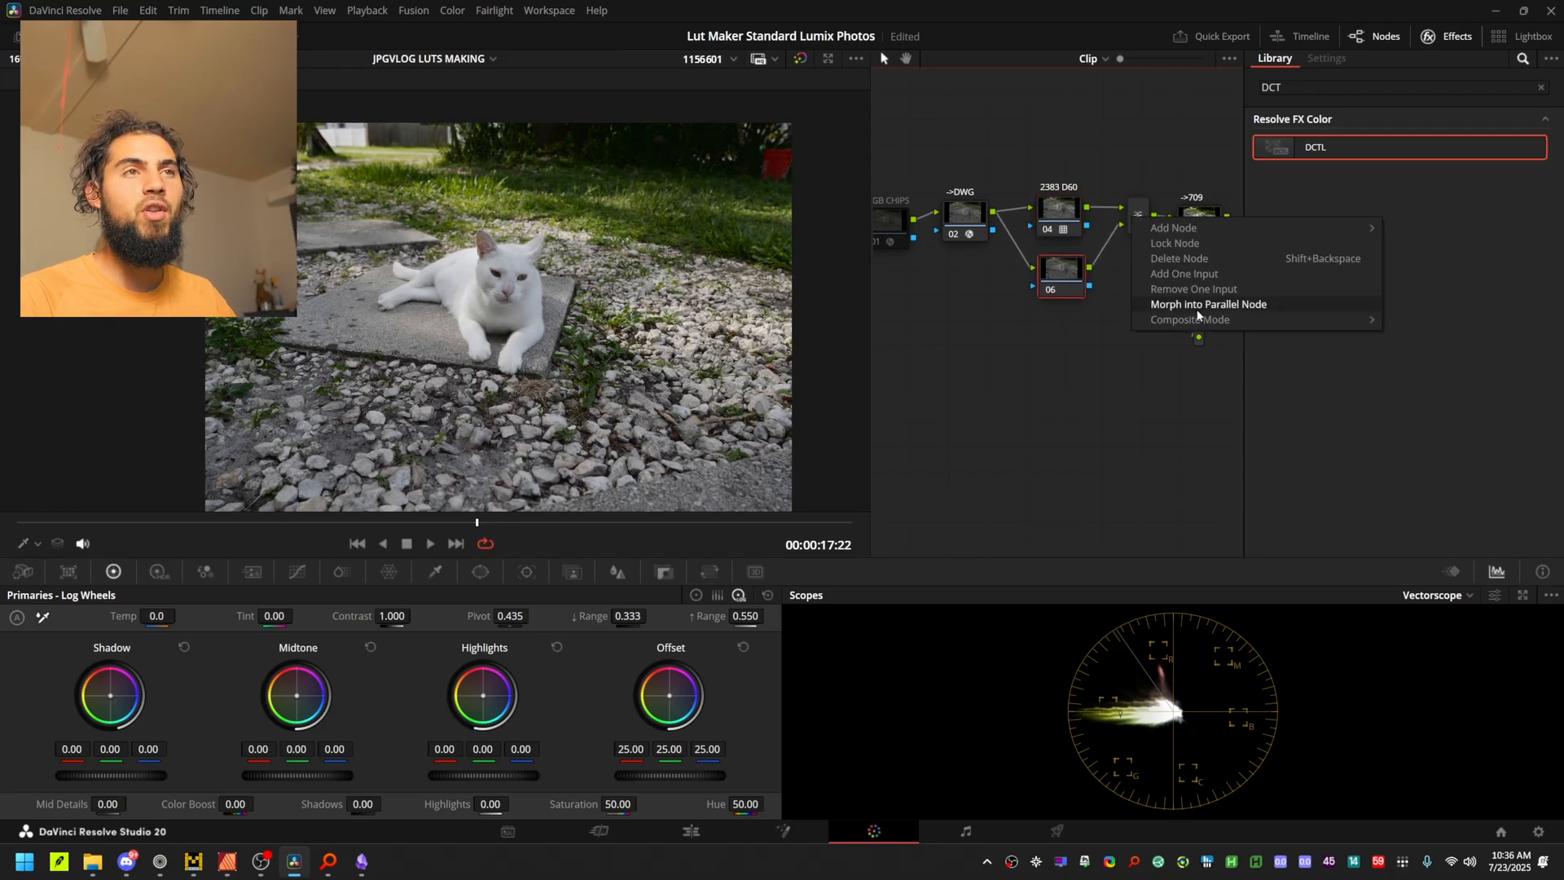
pyautogui.click(1441, 318)
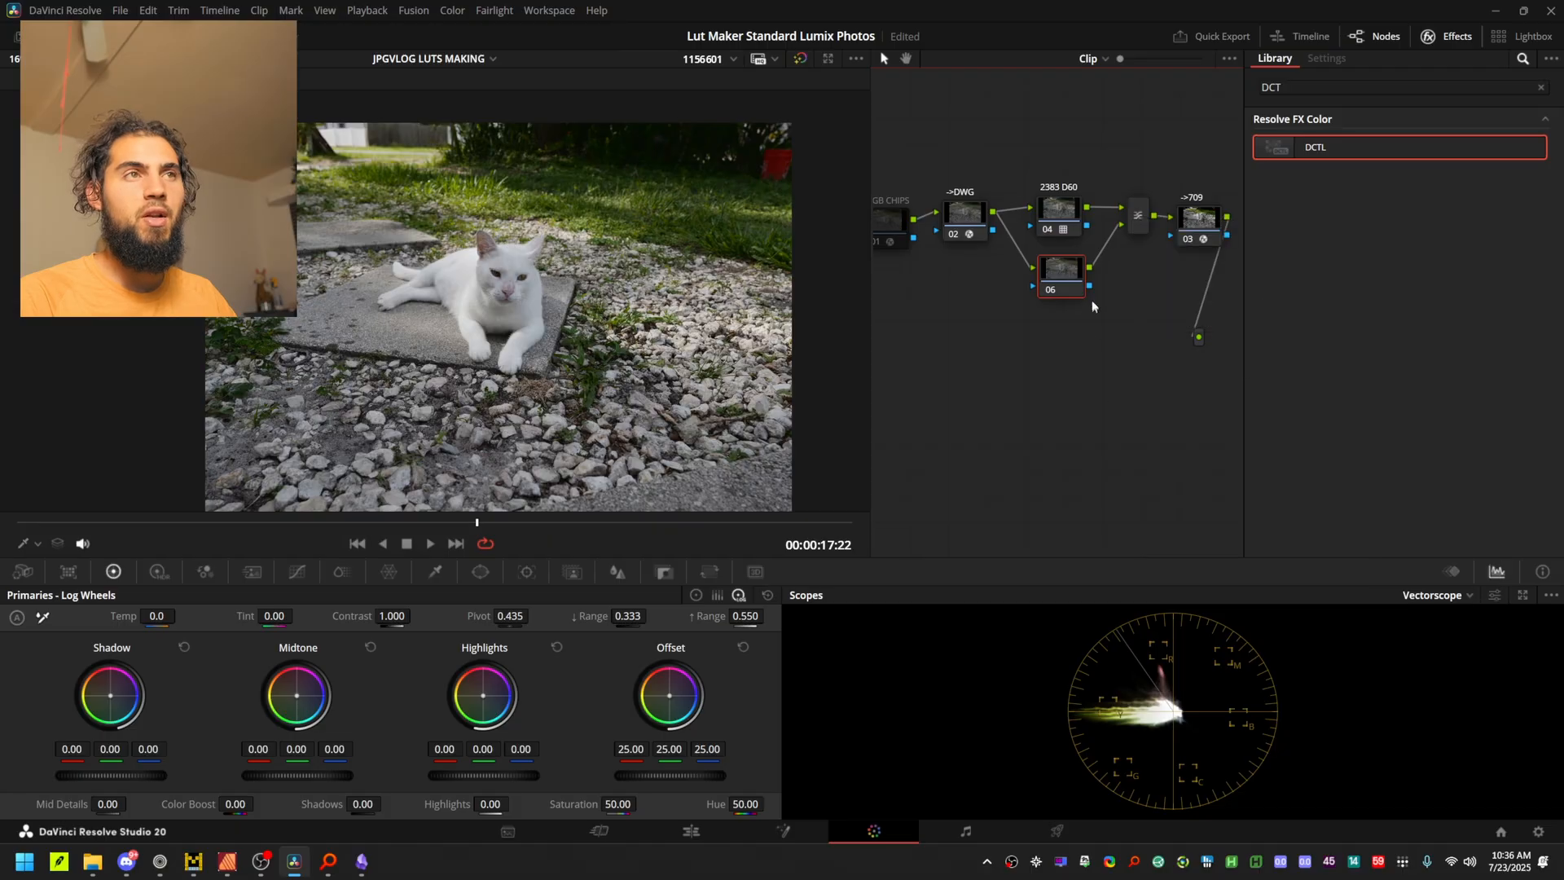
pyautogui.press('Delete')
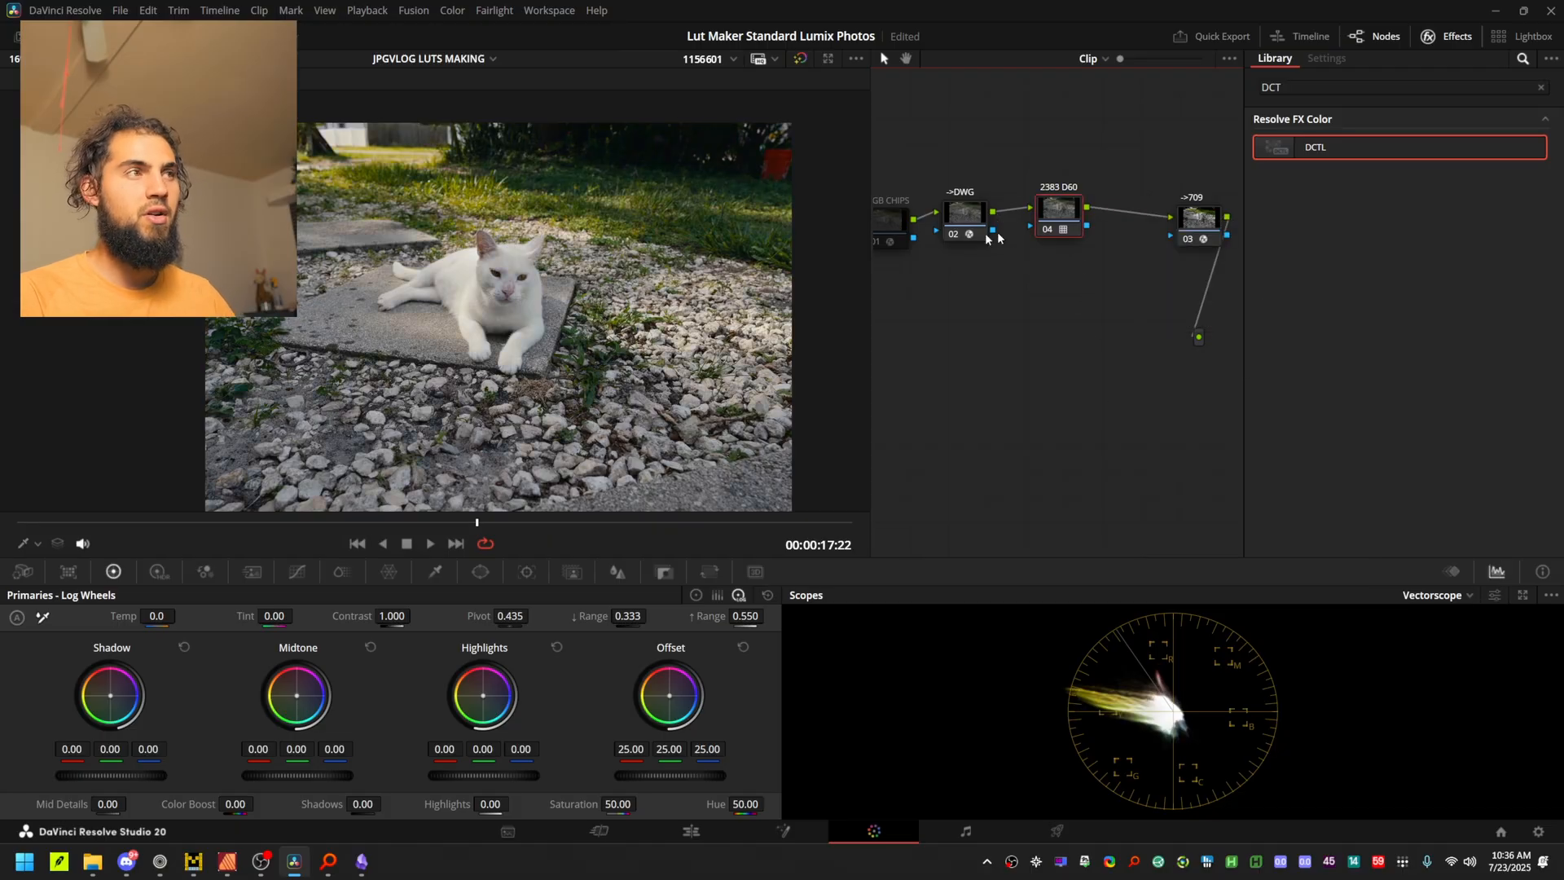
# Check the effect of the 2383 D60 node on the cat photo in the plain serial node chain.
pyautogui.scroll(-1, 552, 216)
pyautogui.scroll(1, 563, 263)
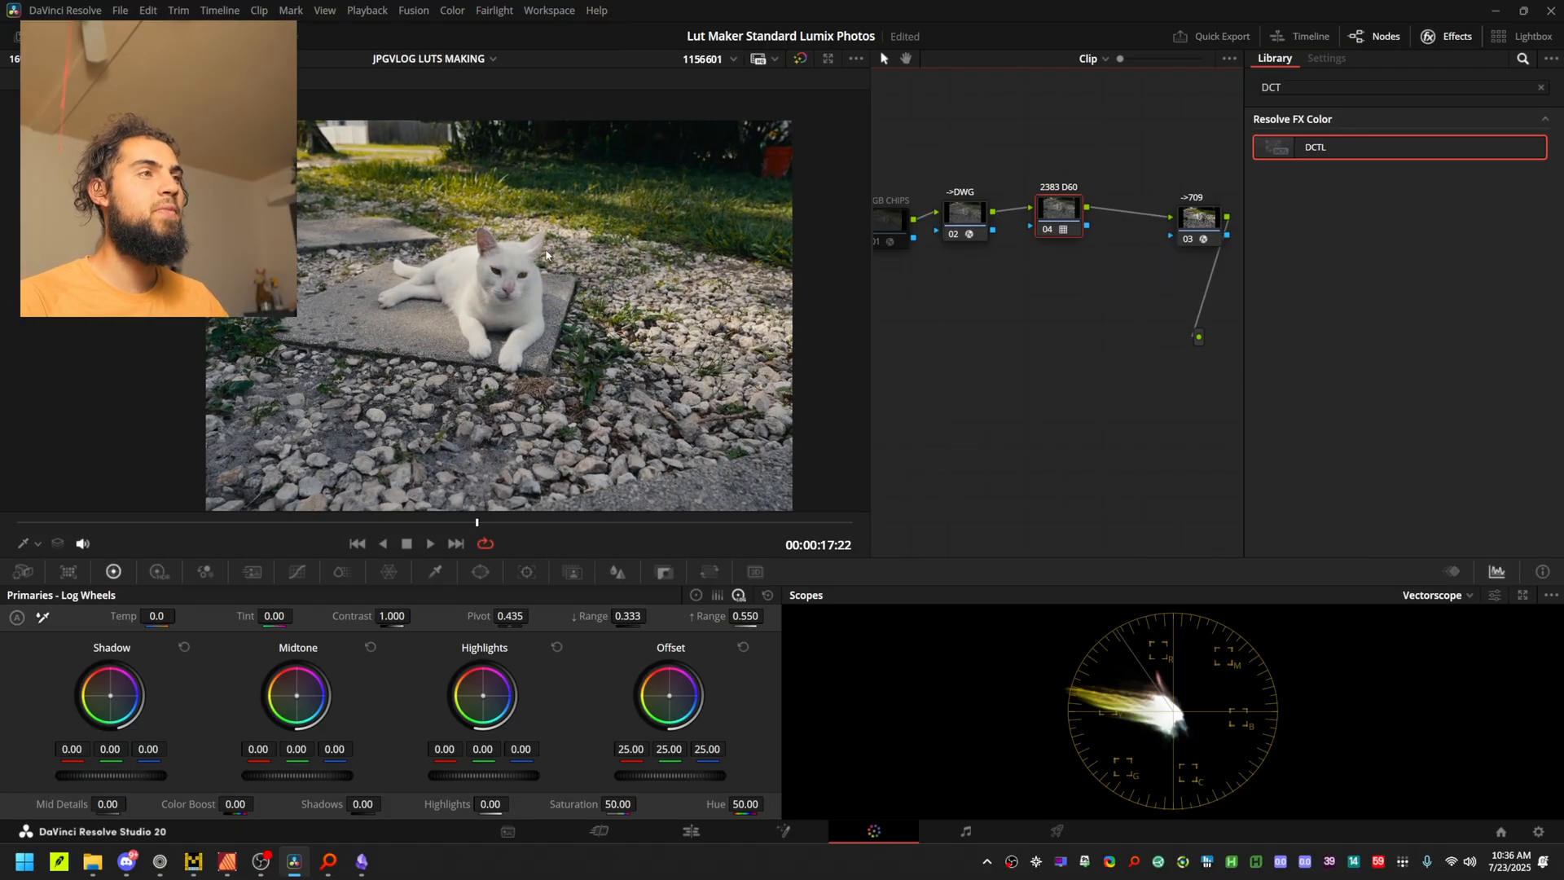
pyautogui.hotkey('ctrl', 'd')
pyautogui.hotkey('ctrl', 'd')
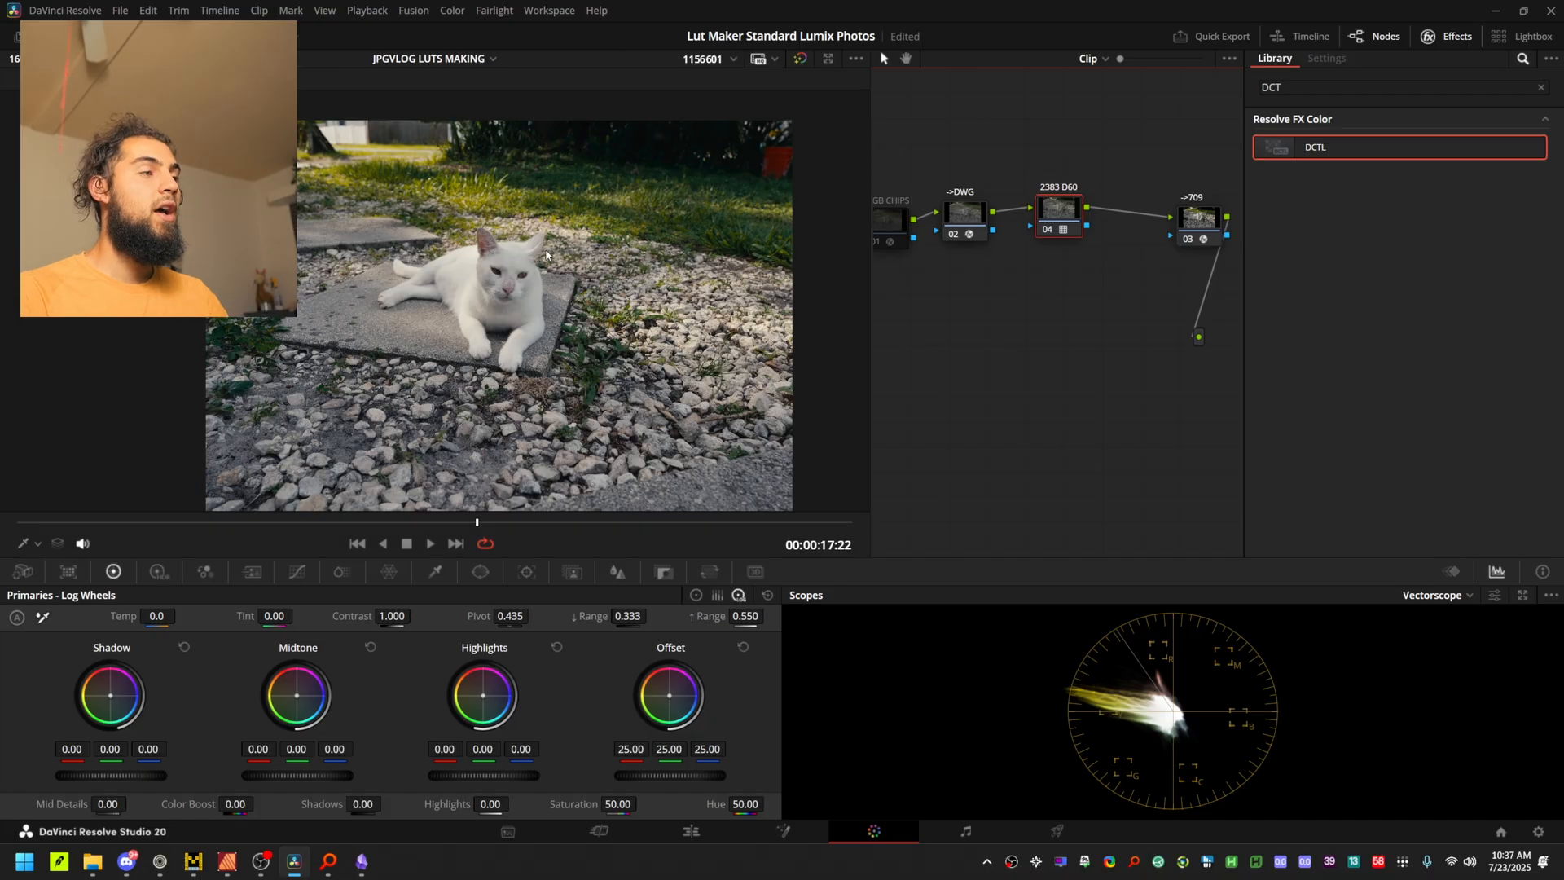
# Show the clip thumbnails and generate a 33 Point Cube LUT from the cat photo in clip 04.
pyautogui.click(266, 37)
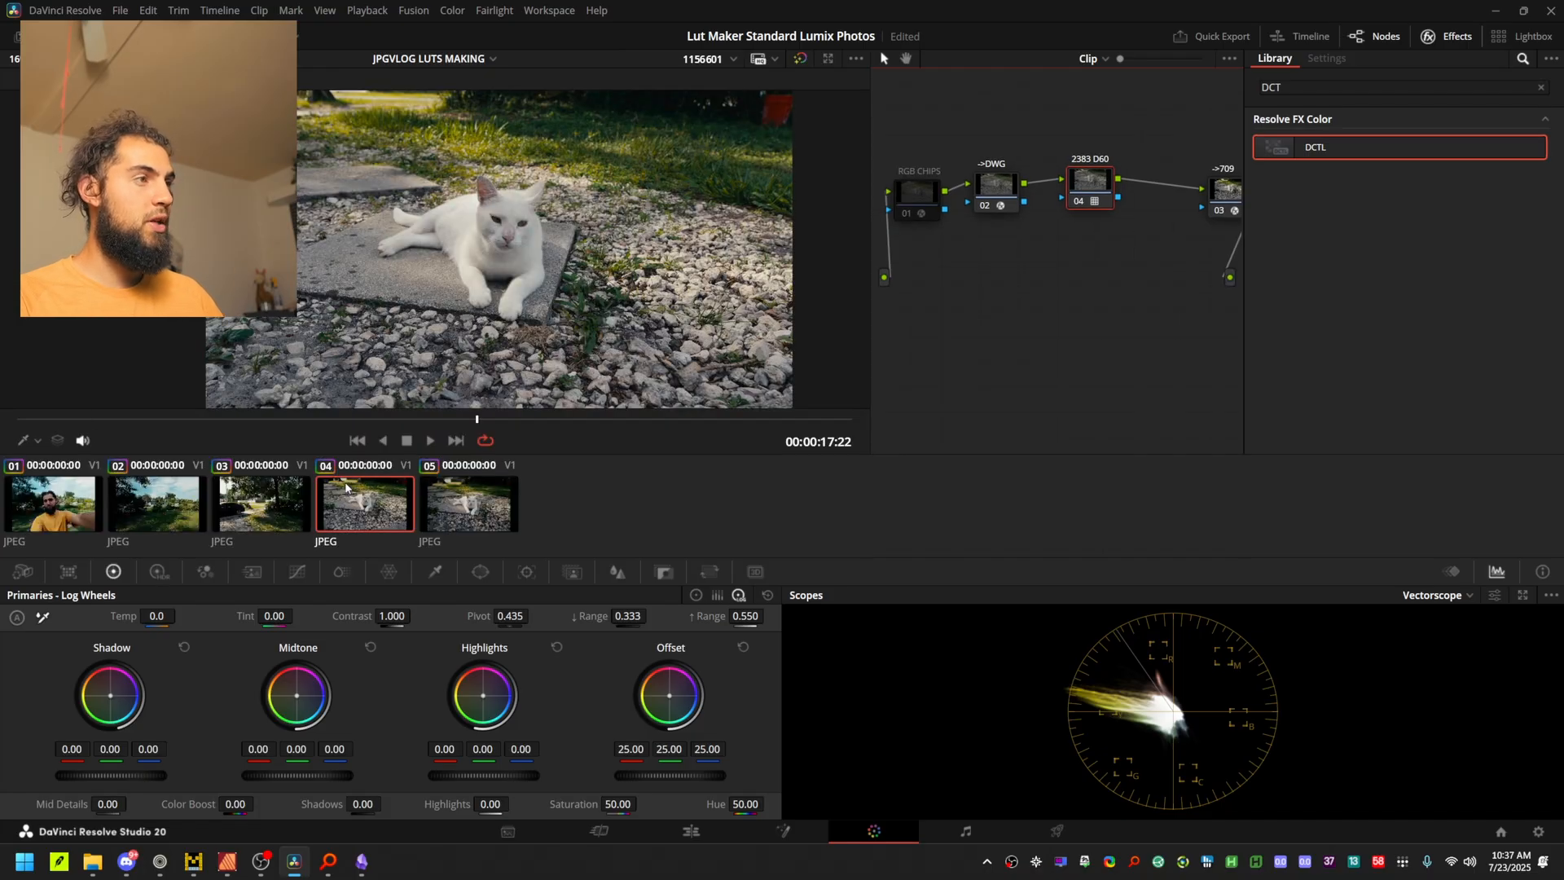
pyautogui.rightClick(363, 506)
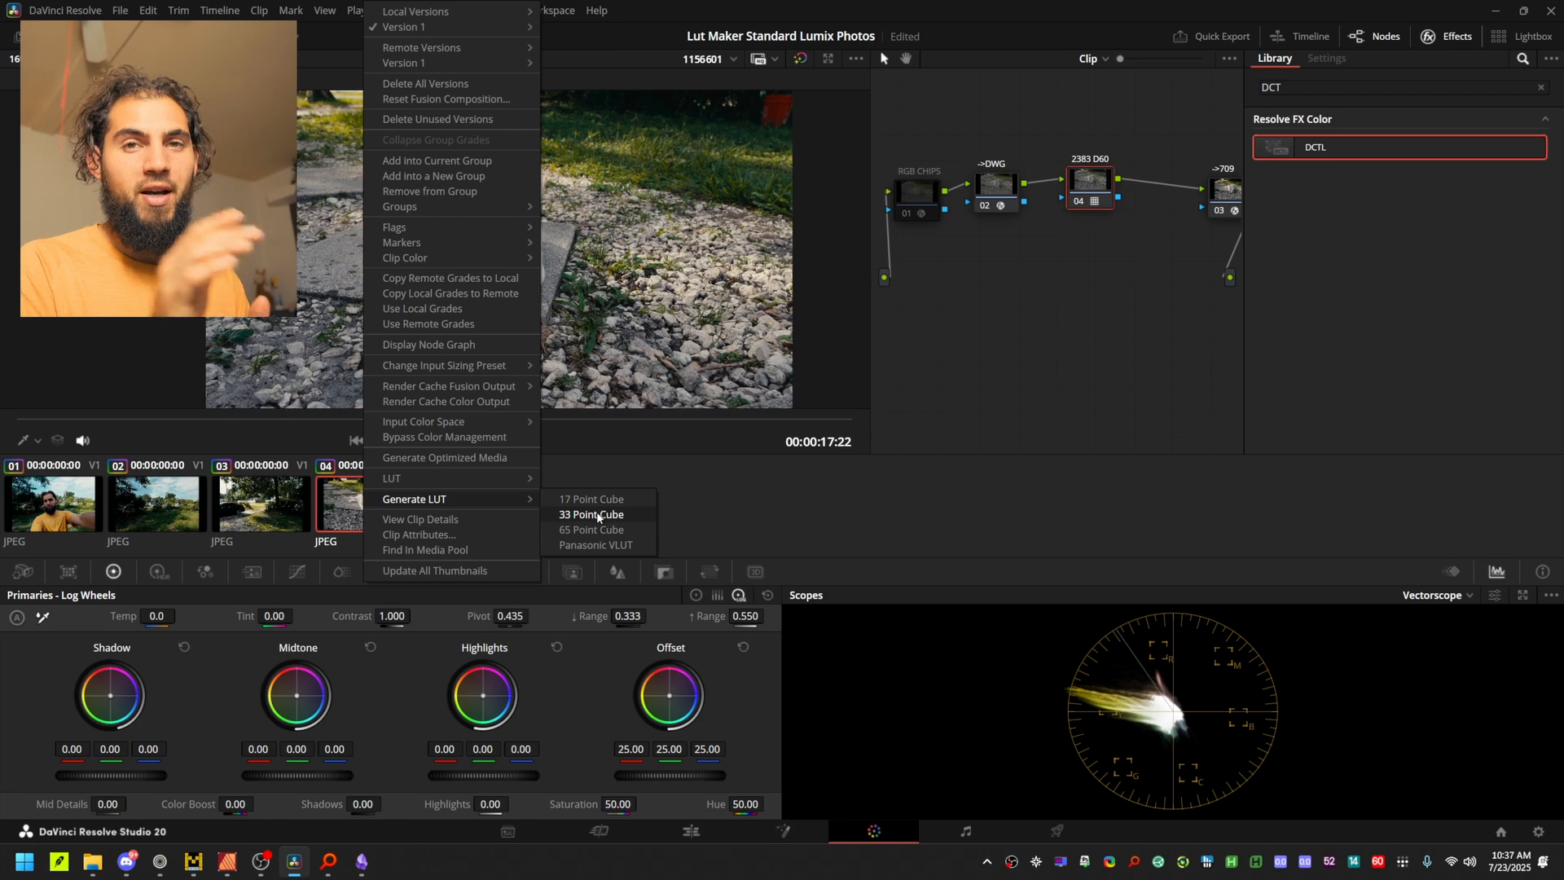
pyautogui.click(598, 515)
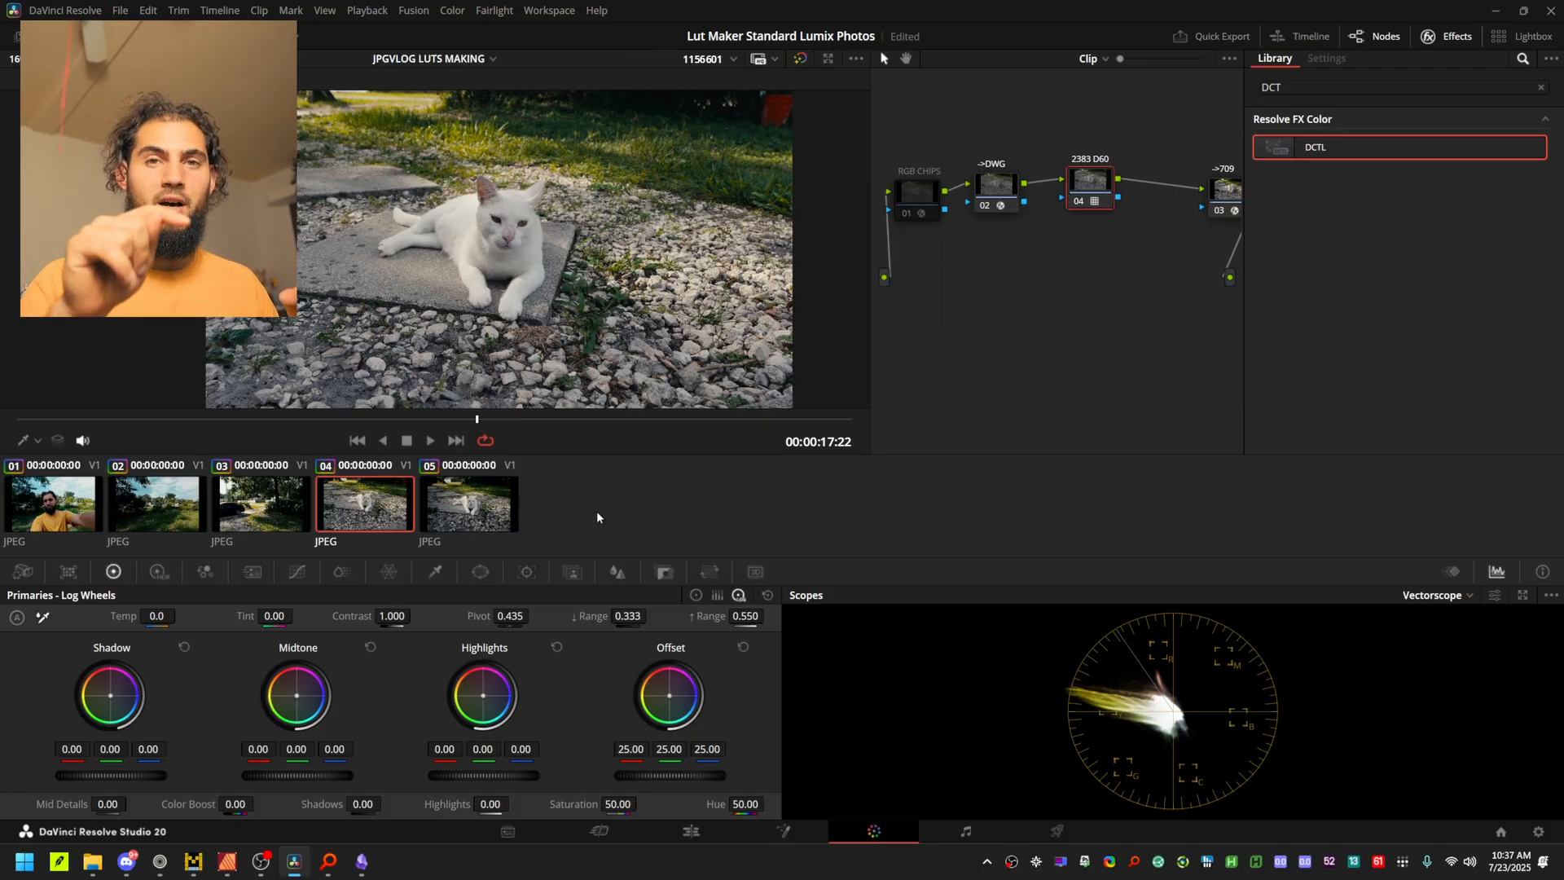
# Review the ->DWG node's Color Space Transform settings, including the available input color space and input gamma options.
pyautogui.click(978, 204)
pyautogui.click(1412, 166)
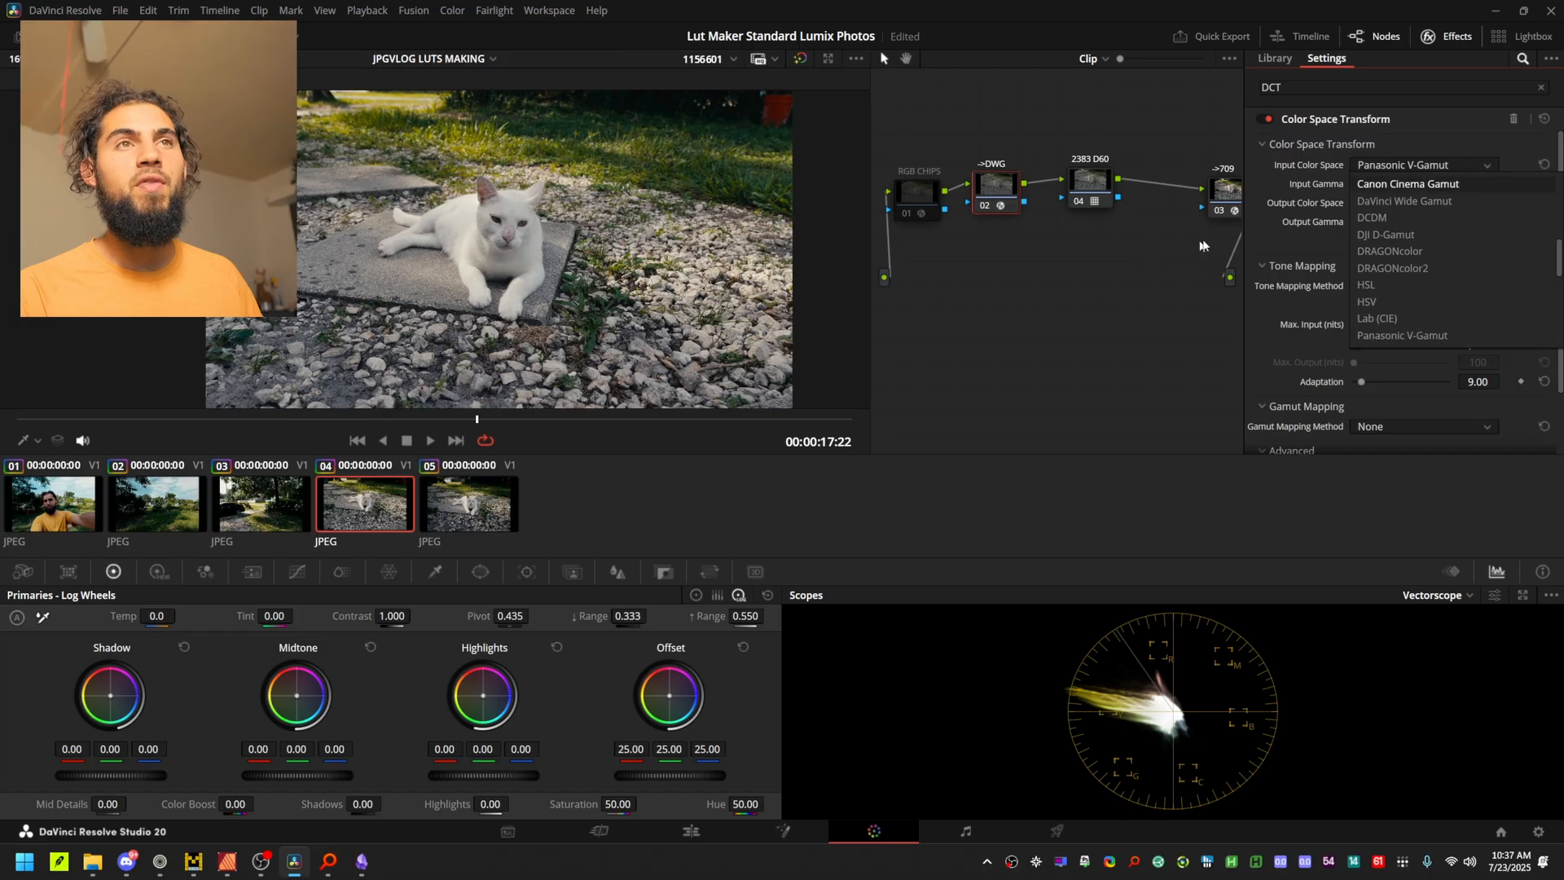
pyautogui.click(1204, 243)
pyautogui.click(1416, 187)
pyautogui.click(1264, 187)
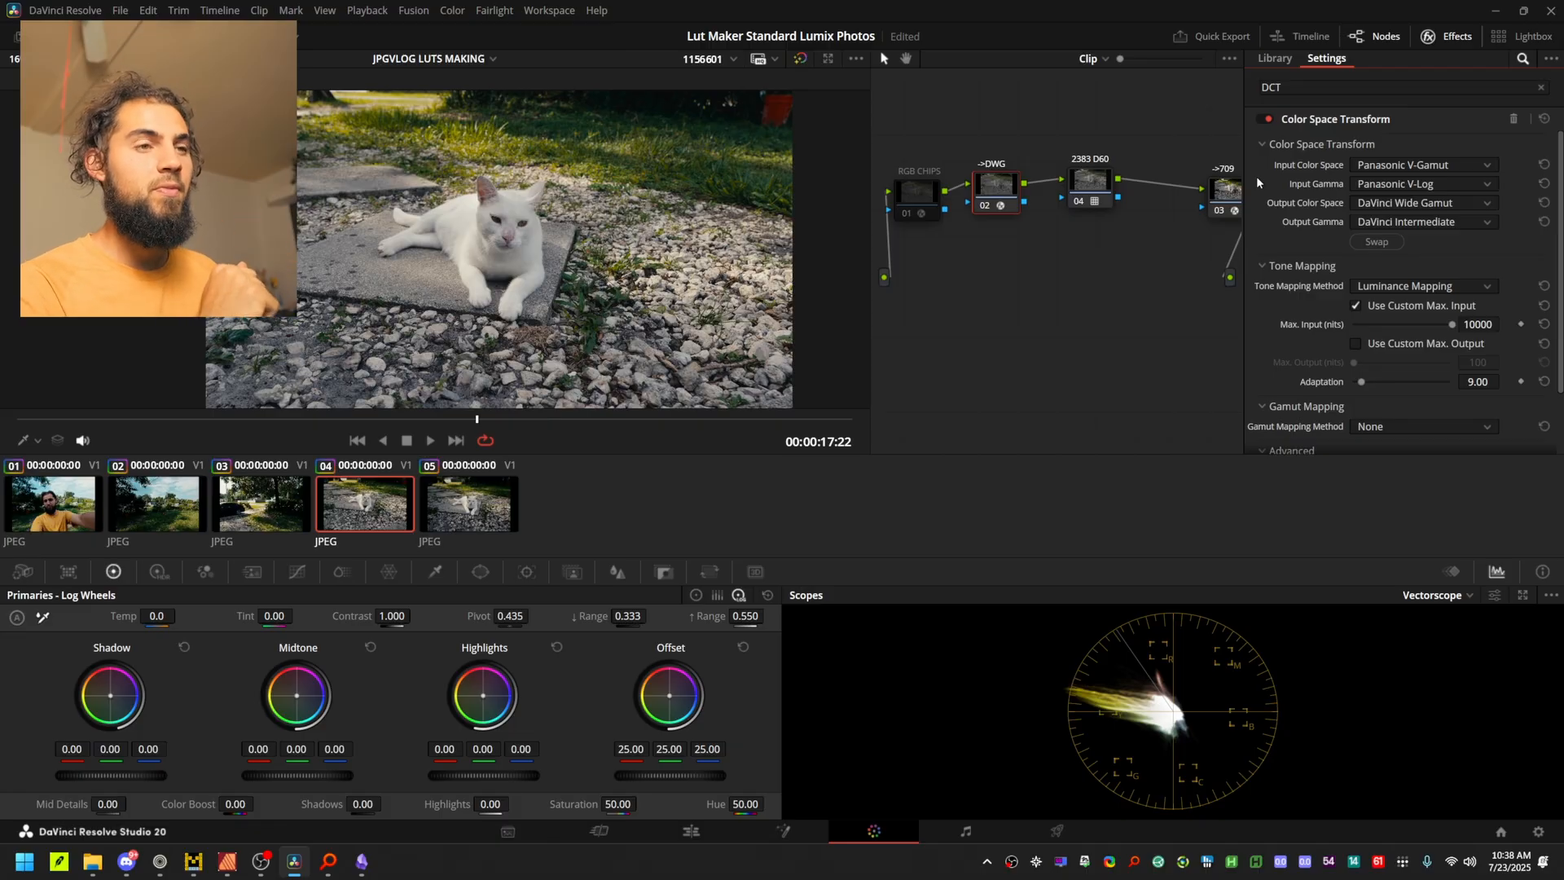
pyautogui.scroll(-2, 736, 331)
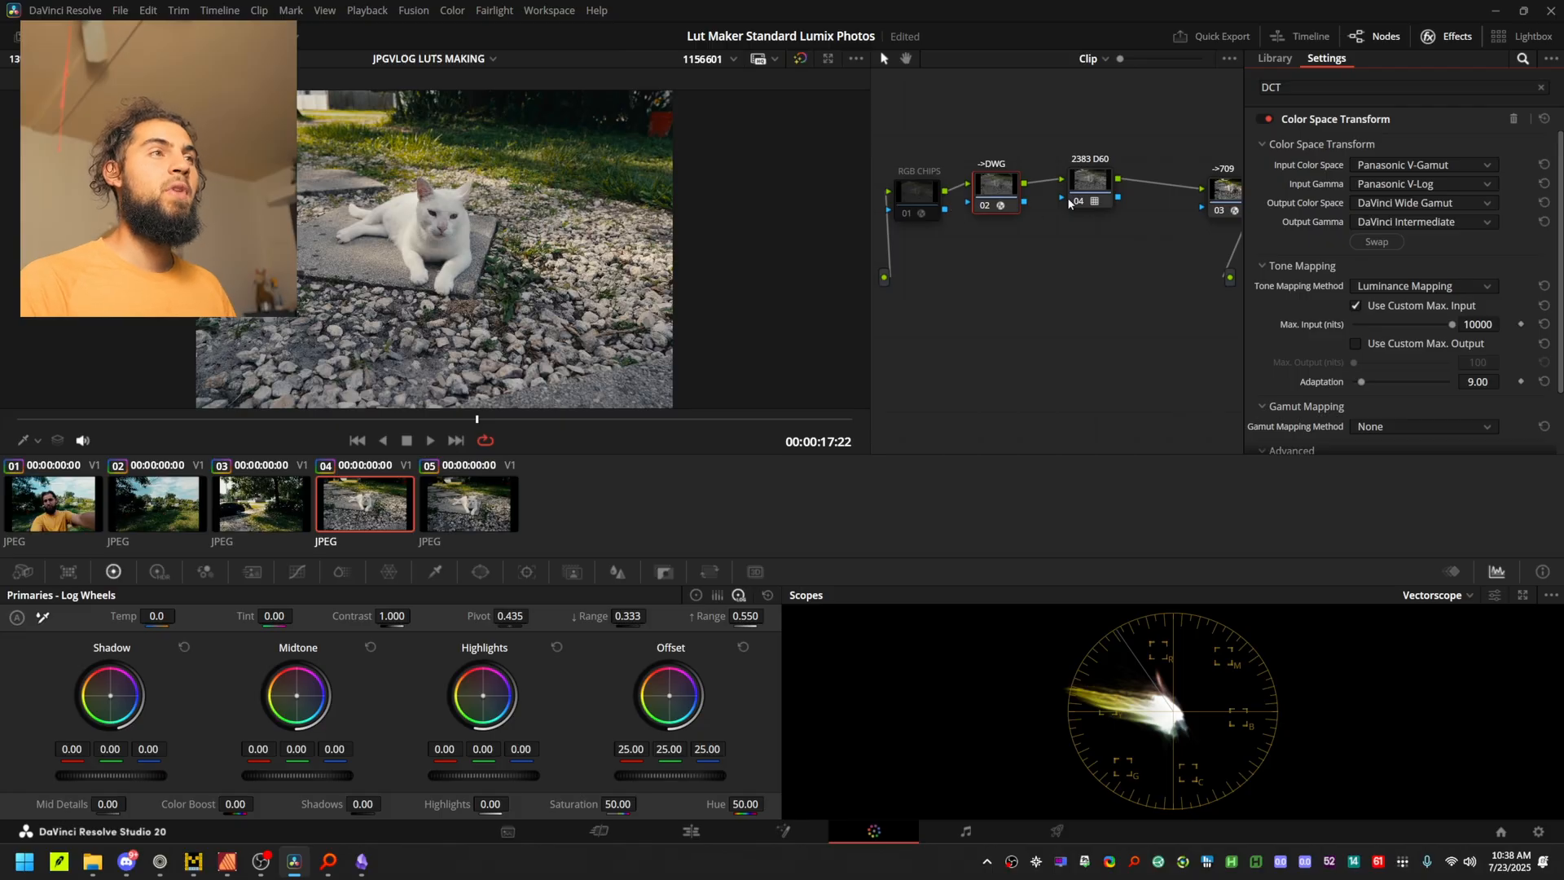
pyautogui.moveTo(1021, 274); pyautogui.dragTo(1032, 277)
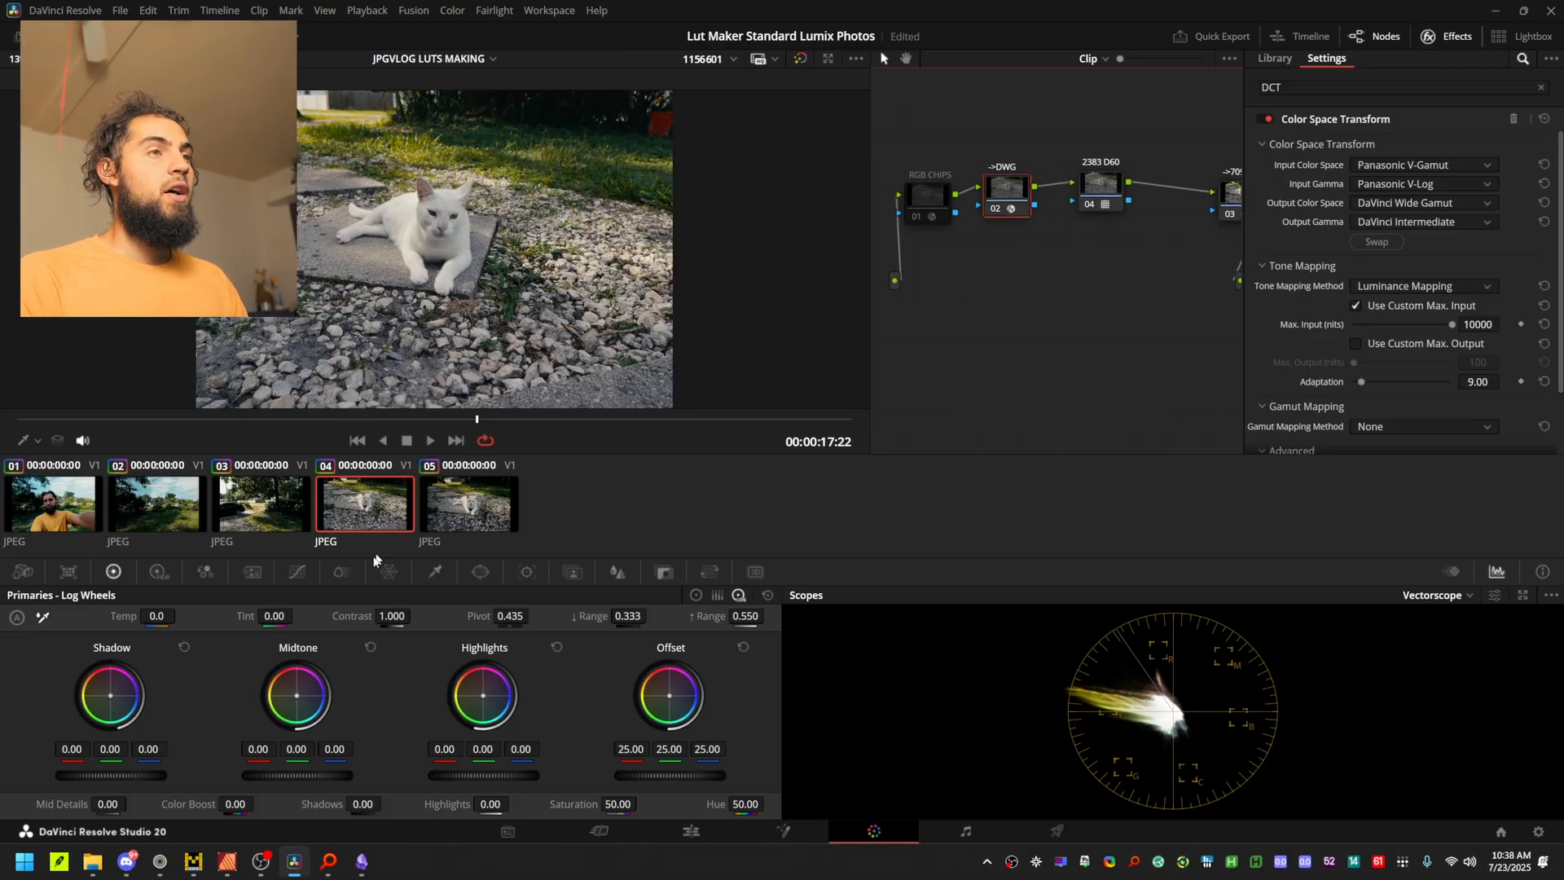
# Switch to the LUTS FOR S5iiX canvas in Obsidian, view the Cullen Kelly YouTube card, and return to DaVinci Resolve.
pyautogui.click(362, 861)
pyautogui.scroll(5, 968, 518)
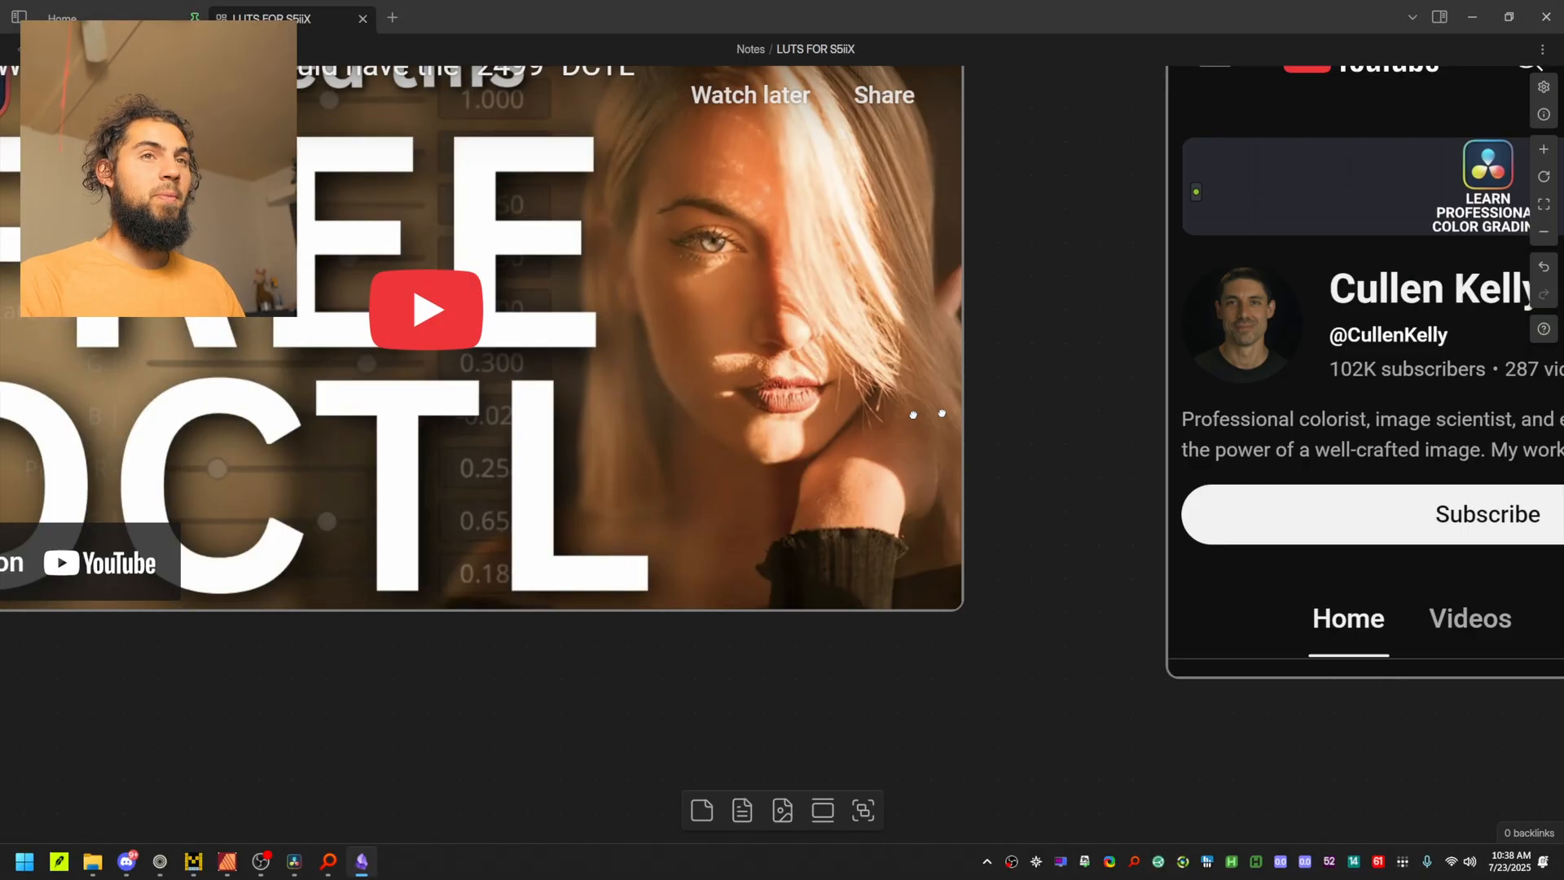
pyautogui.moveTo(792, 452); pyautogui.dragTo(763, 457)
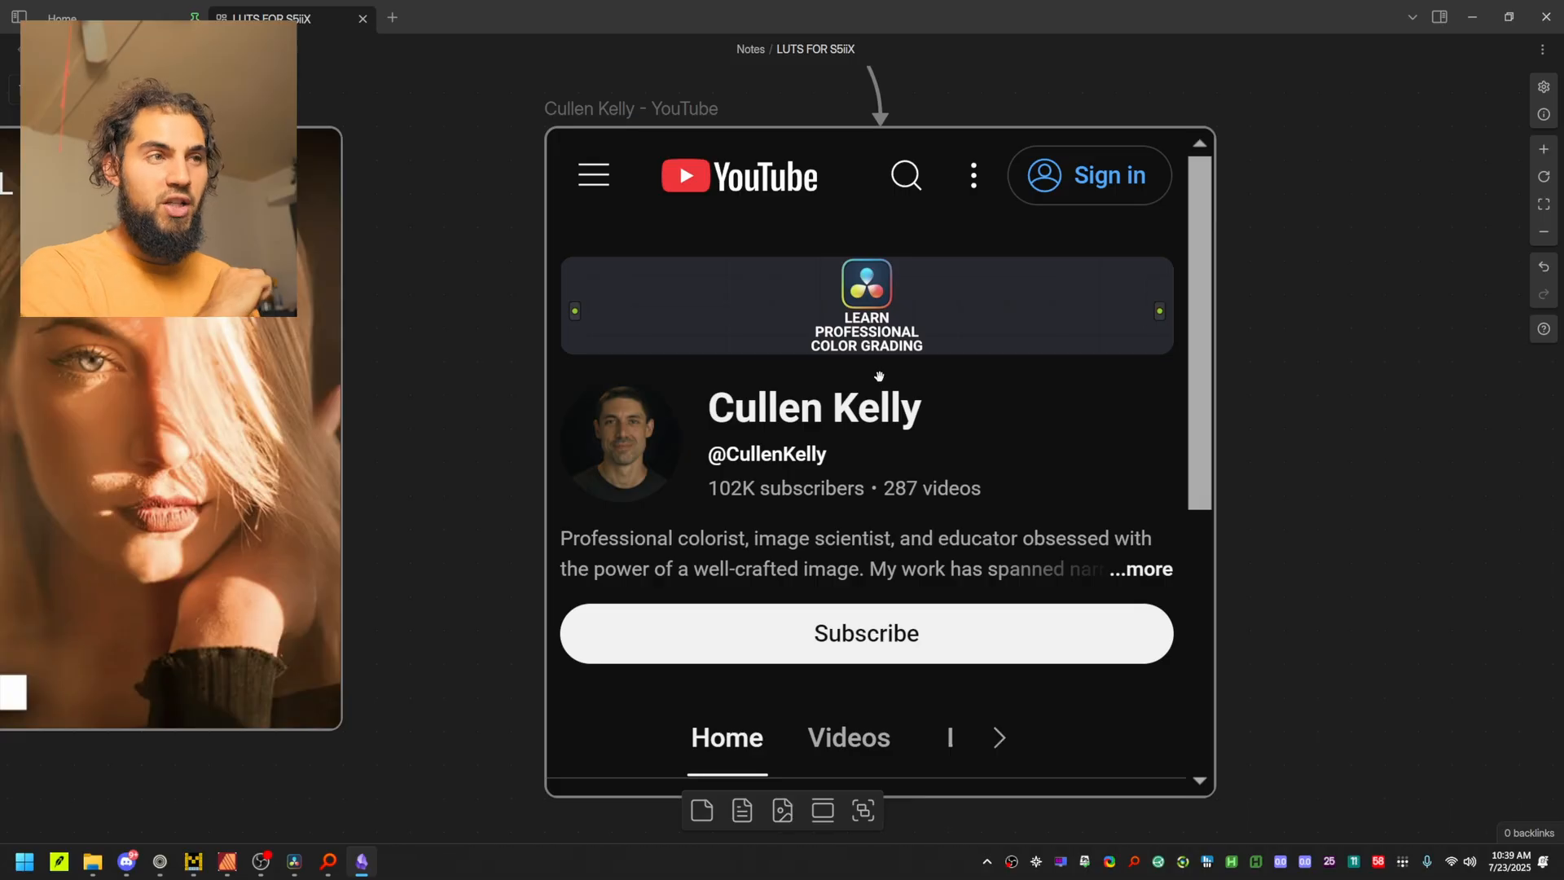
pyautogui.hotkey('alt', 'Tab')
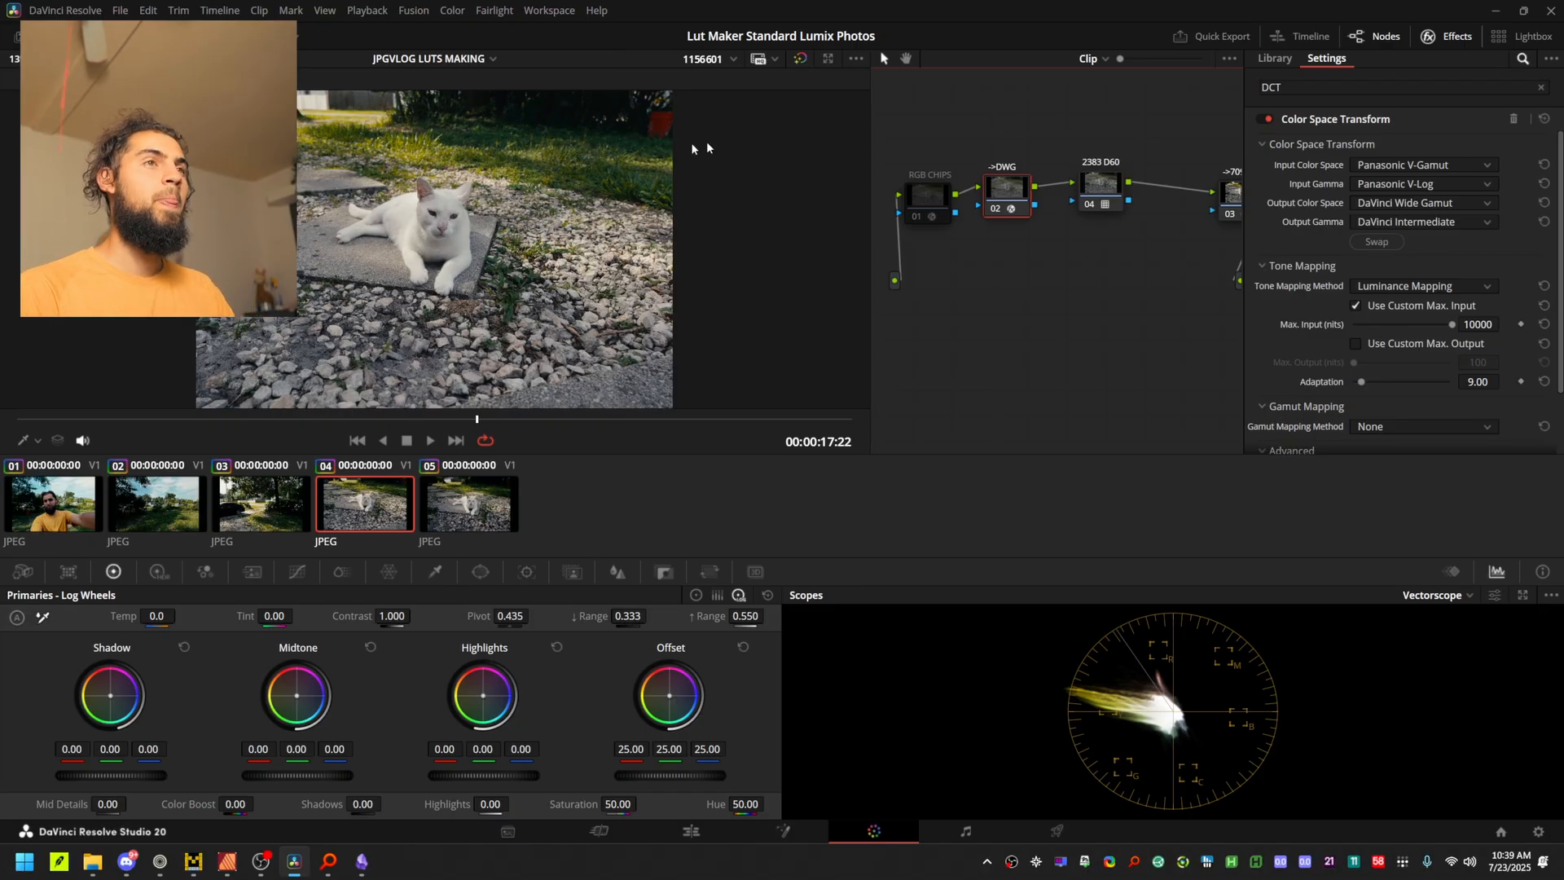
# Open the JP_2499_DRT DCTL settings of the ->709 node for review.
pyautogui.hotkey('ctrl', 'w')
pyautogui.hotkey('ctrl', 'w')
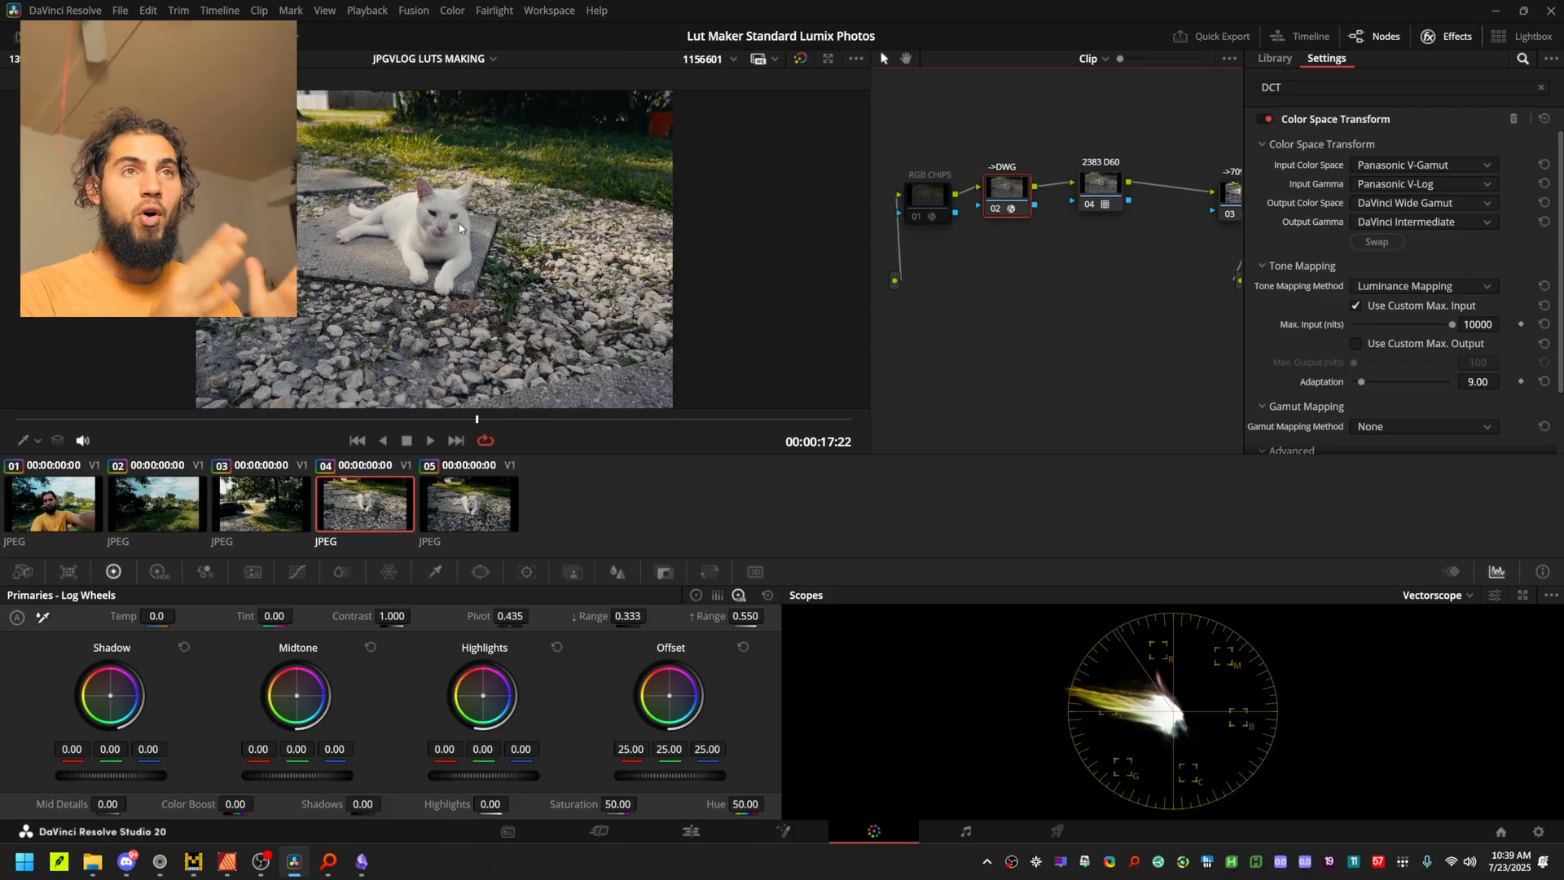
pyautogui.moveTo(1035, 342); pyautogui.dragTo(932, 344)
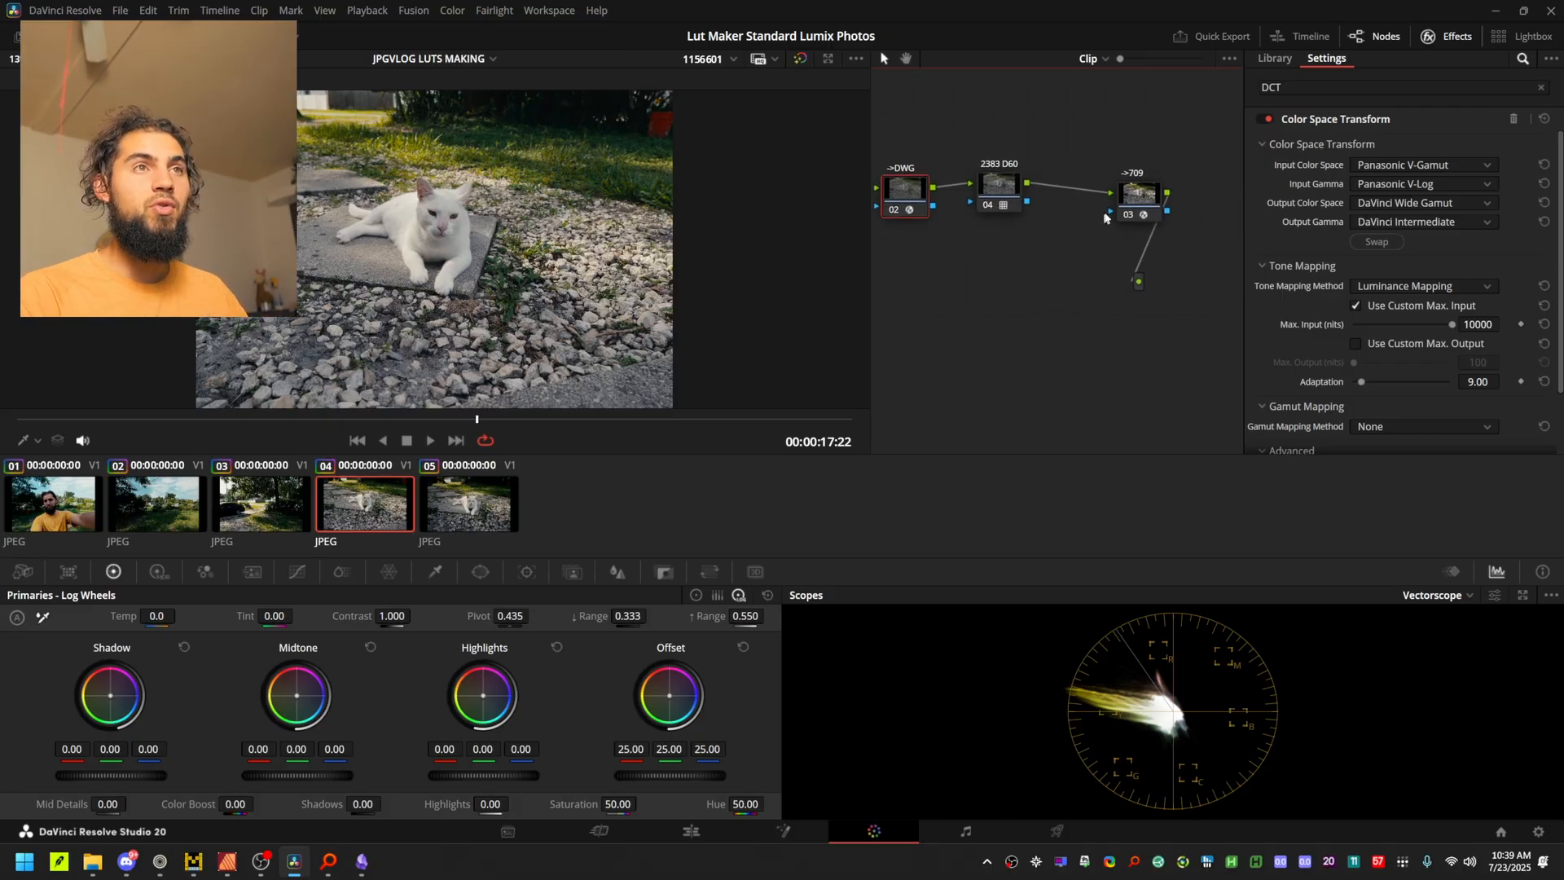
pyautogui.click(1156, 198)
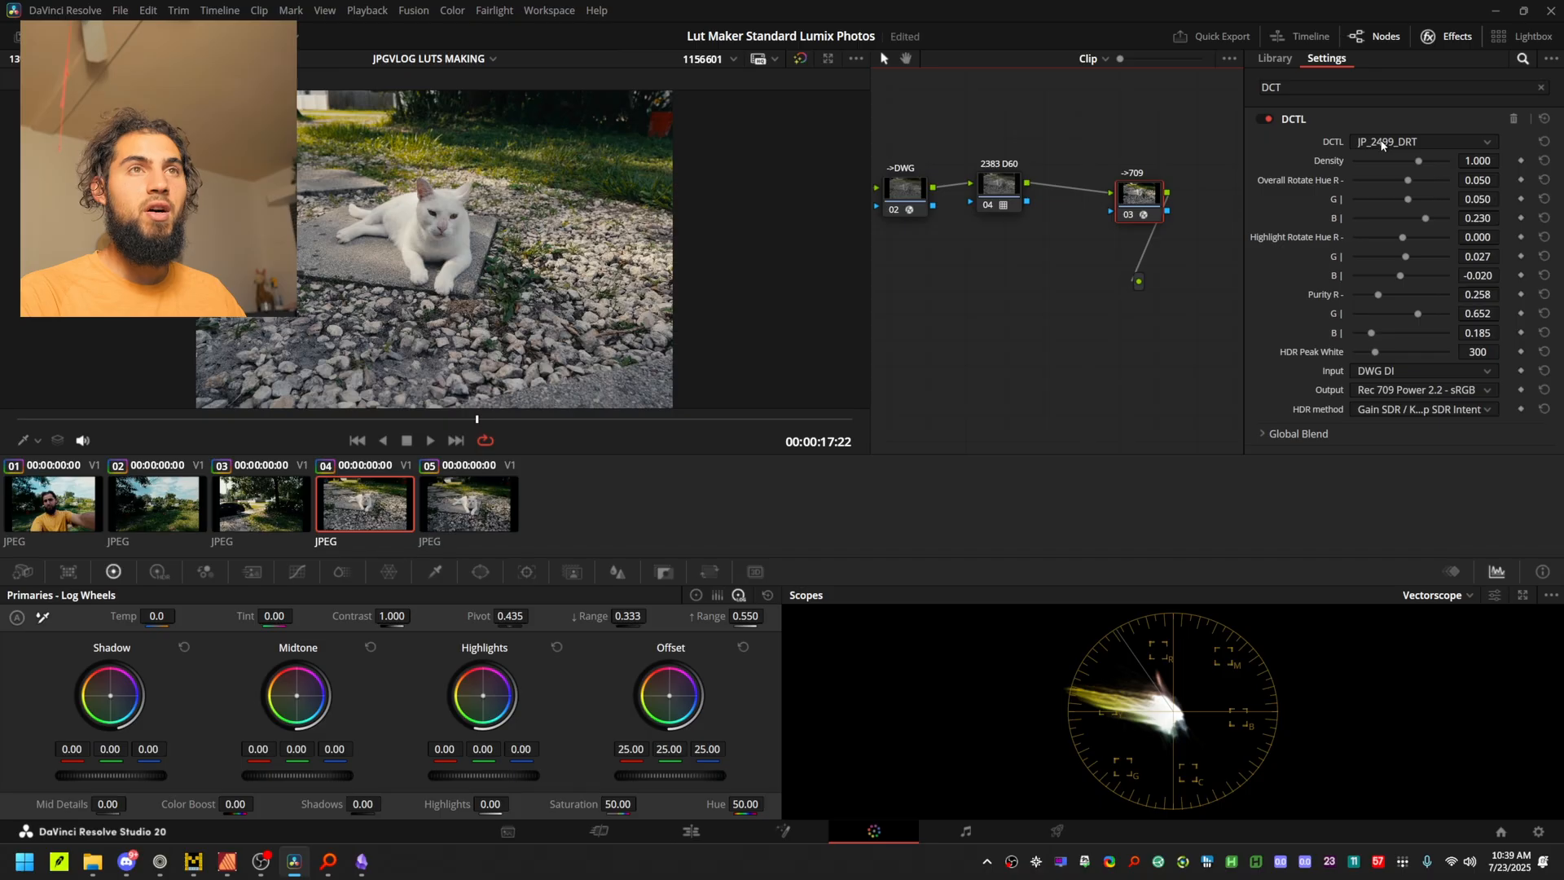